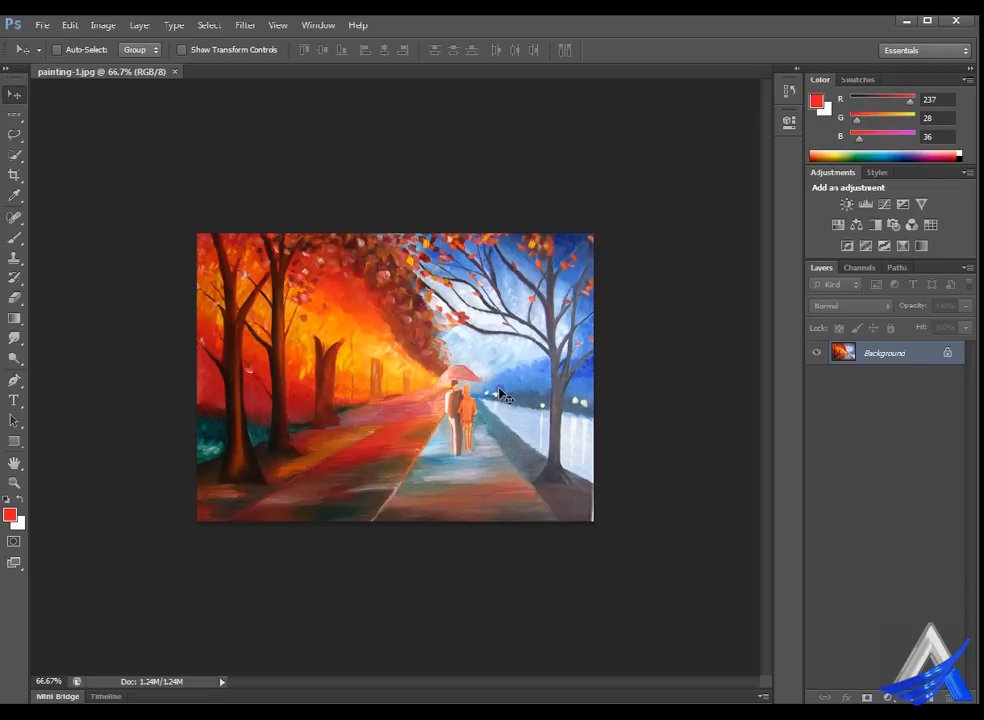
Set up an absolute canvas size of 6 inches wide by 4 inches high, with relative sizing turned off.
left_click(104, 24)
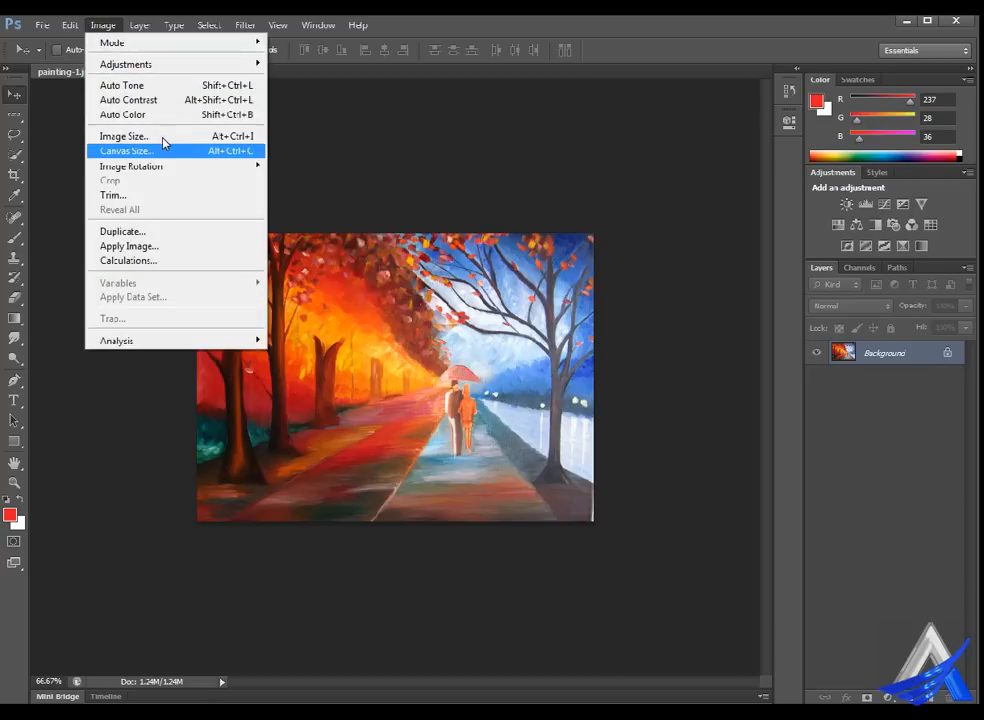
left_click(163, 146)
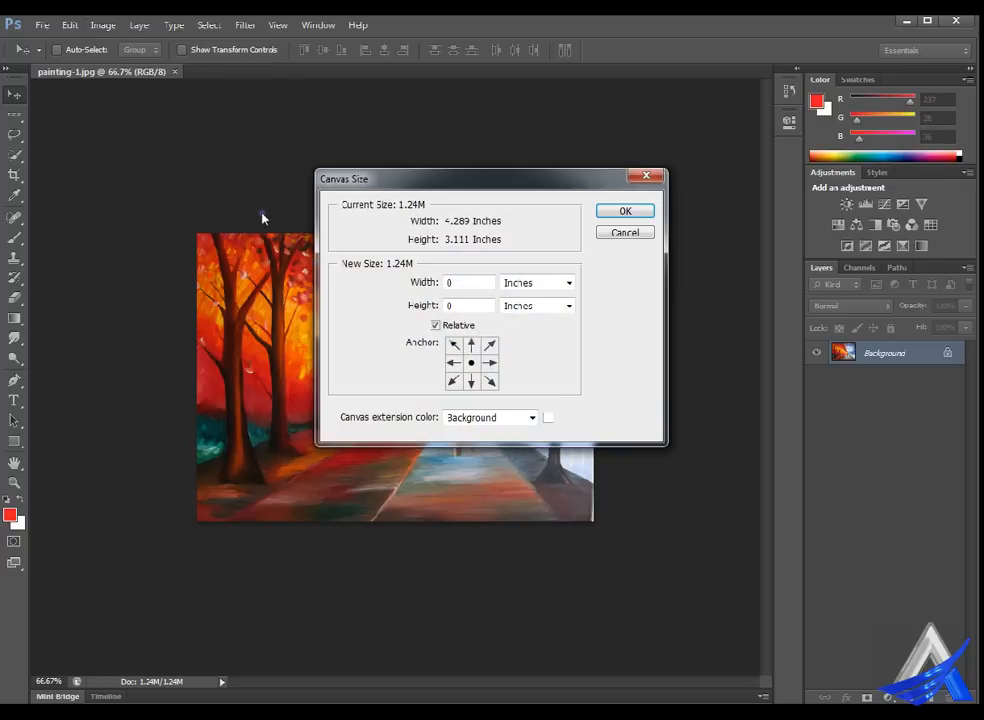
left_click_drag(448, 185, 397, 274)
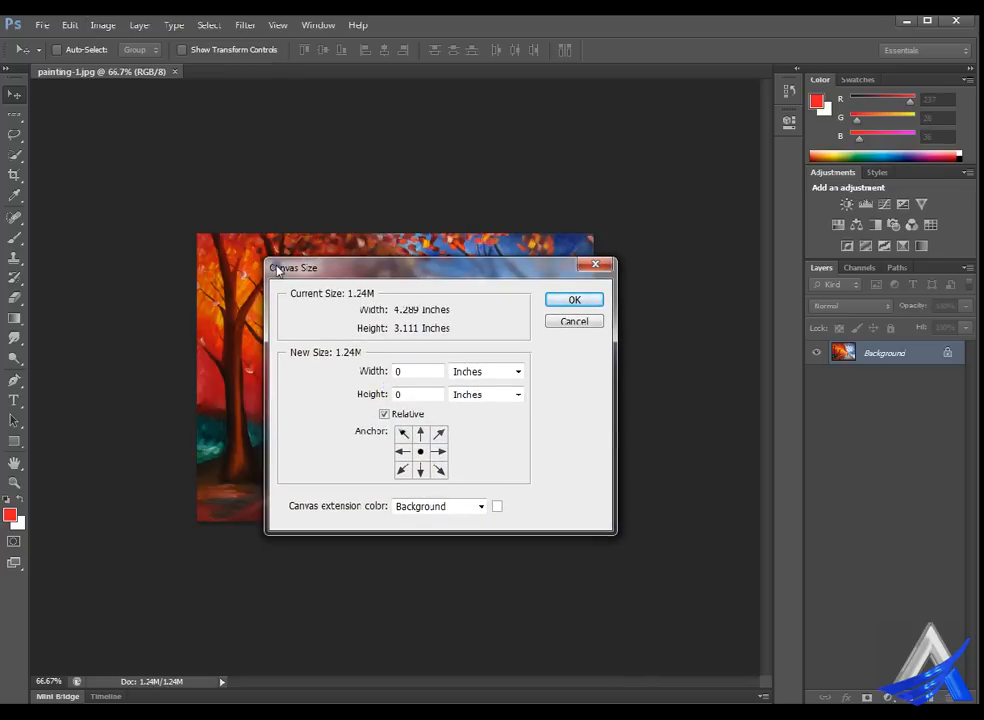
left_click(112, 20)
left_click(402, 418)
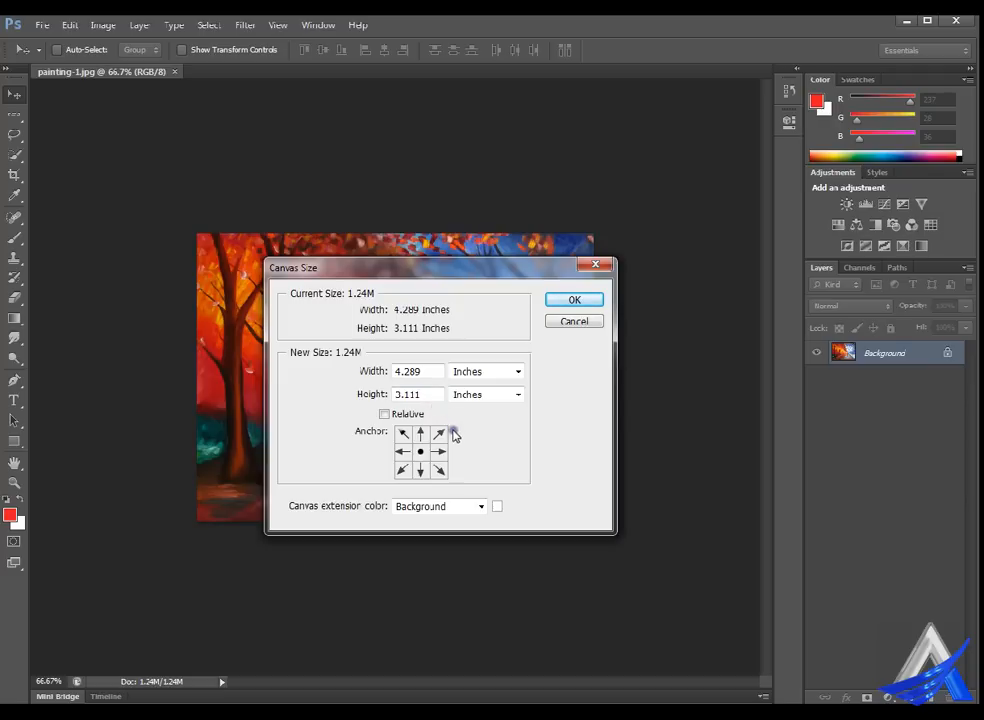
left_click_drag(435, 372, 393, 372)
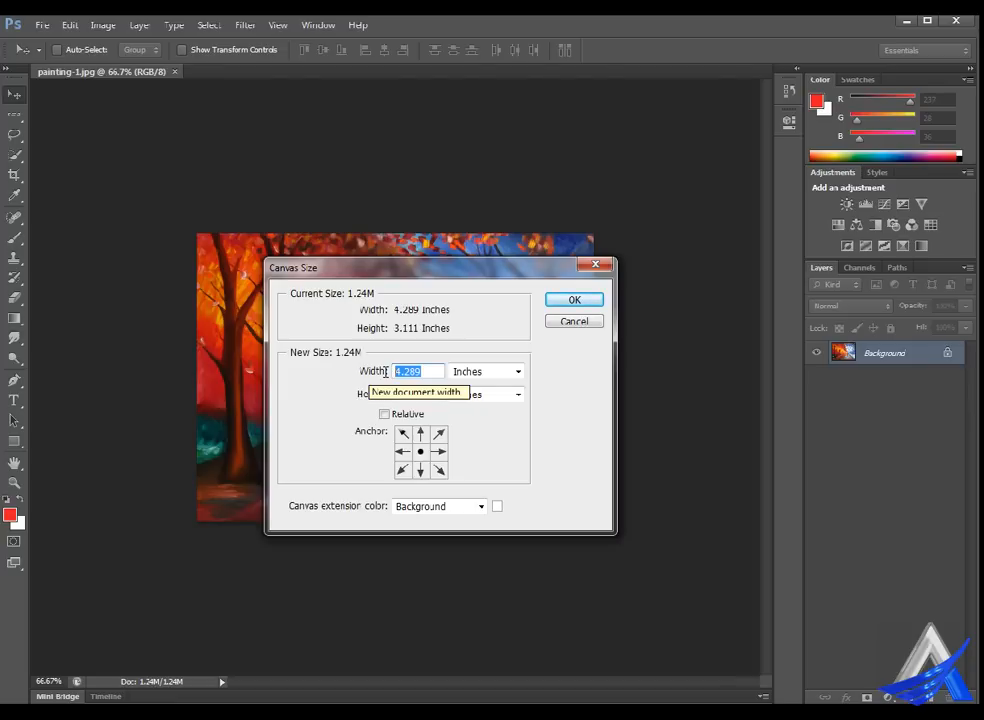
type("6")
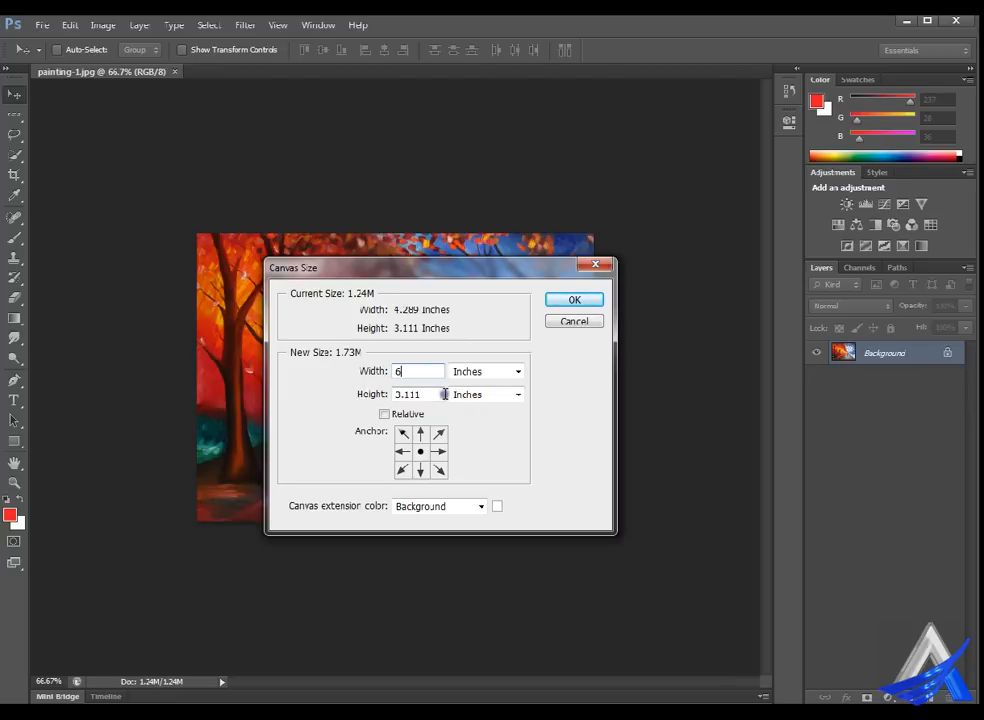
left_click_drag(438, 394, 402, 396)
type("4")
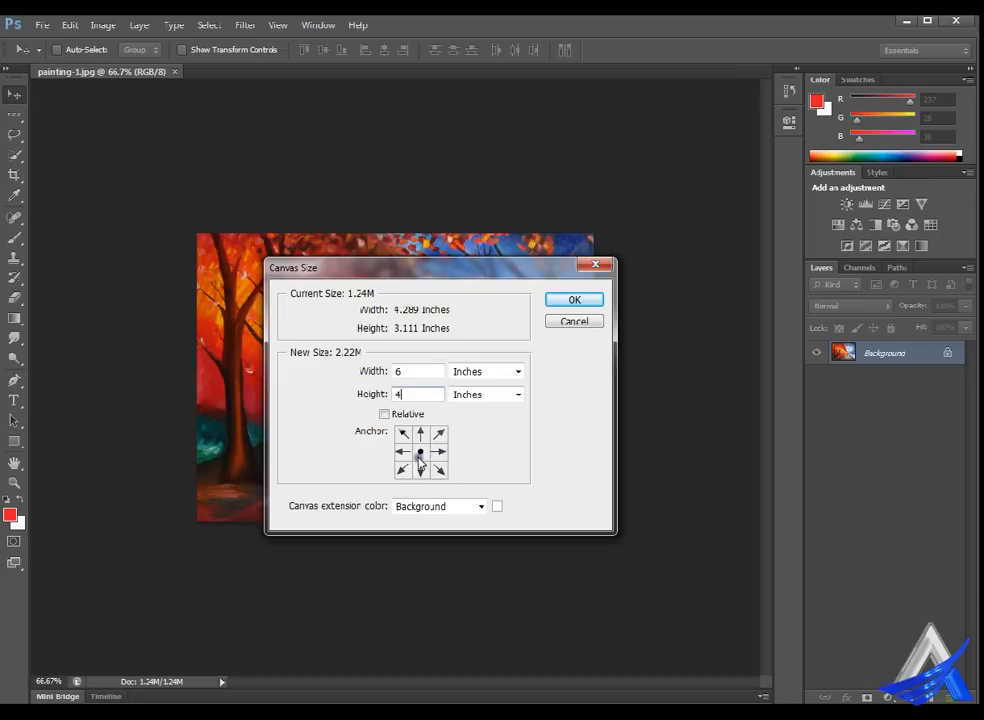
left_click(497, 507)
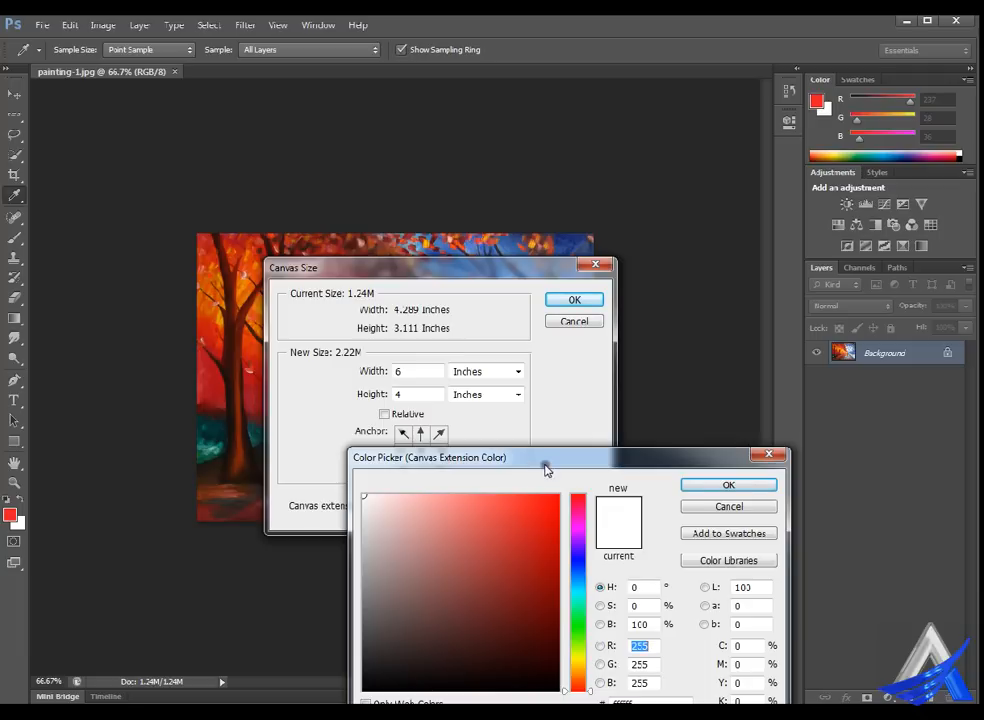
left_click_drag(545, 466, 490, 302)
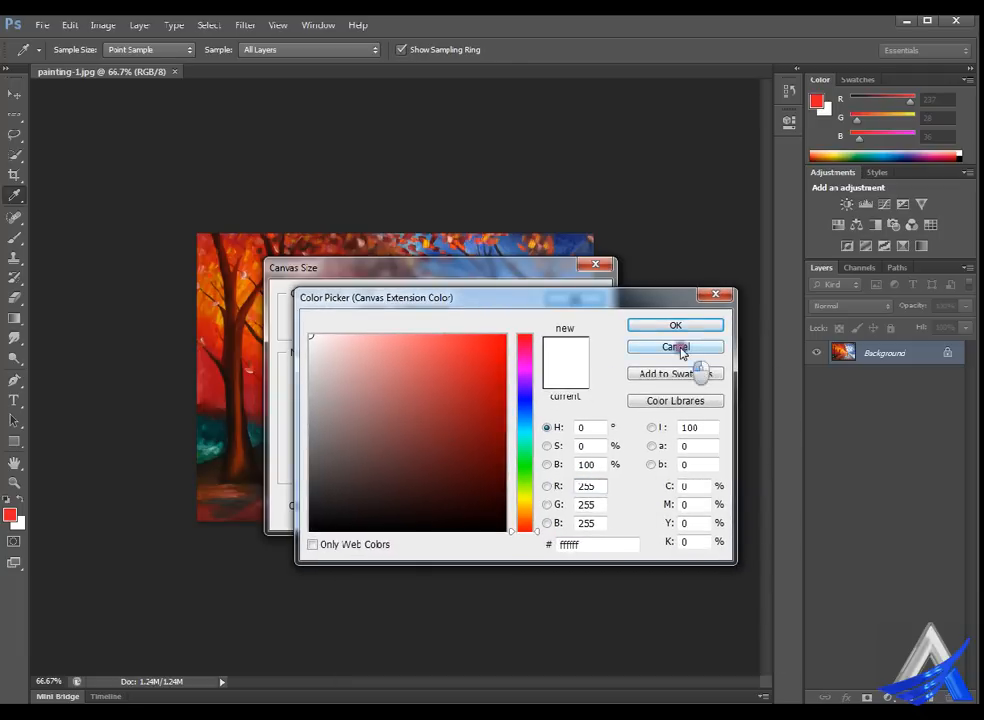
left_click(676, 347)
left_click(481, 506)
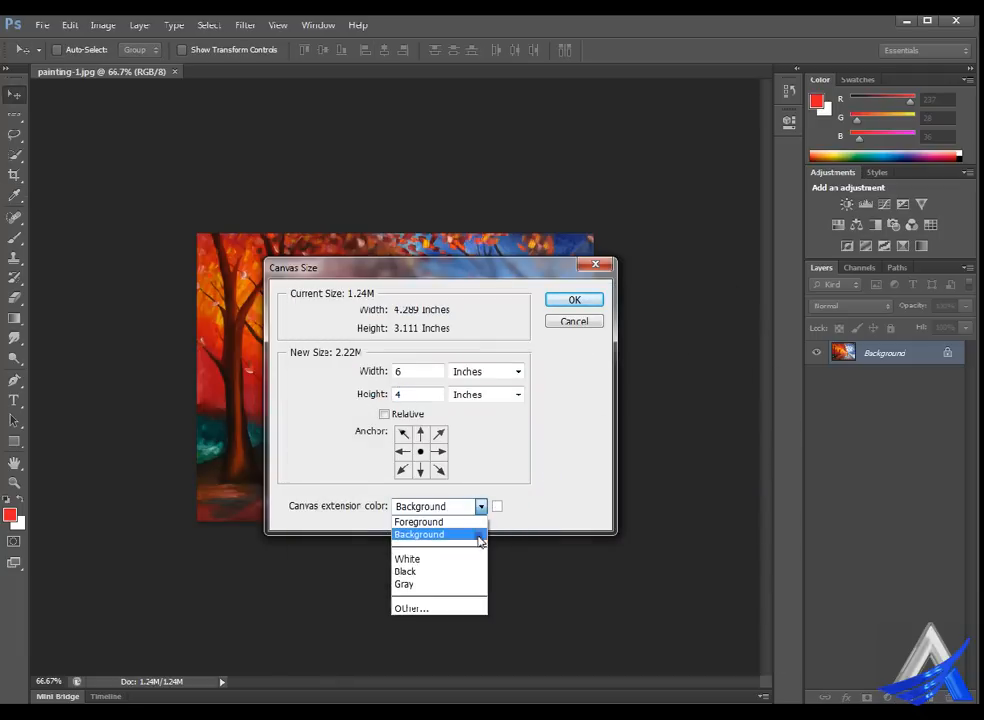
left_click(438, 608)
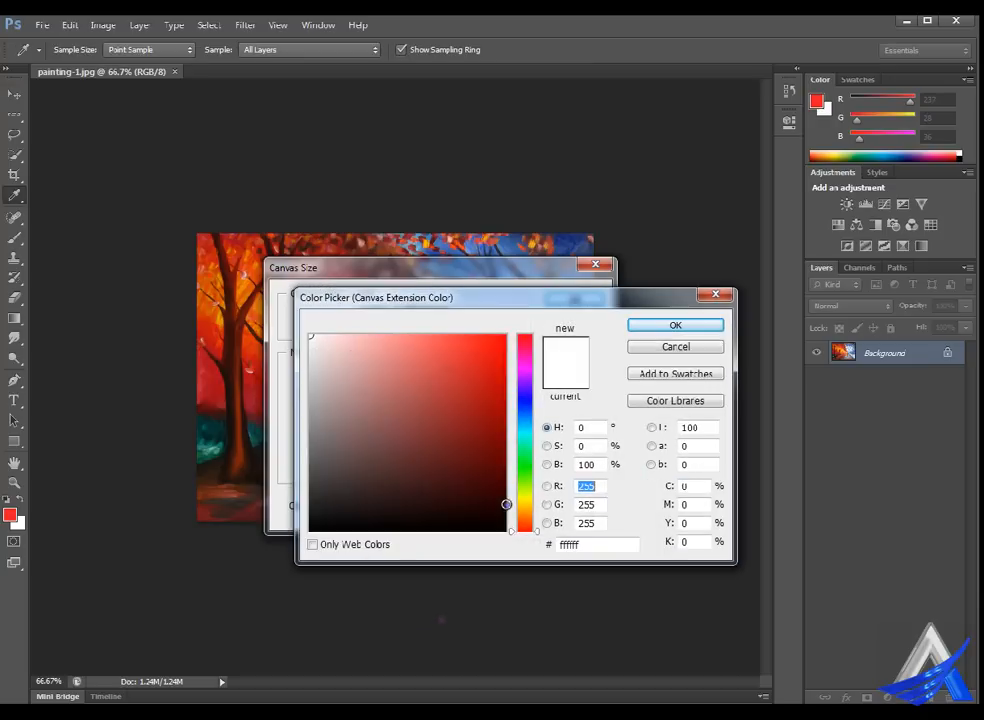
left_click(677, 346)
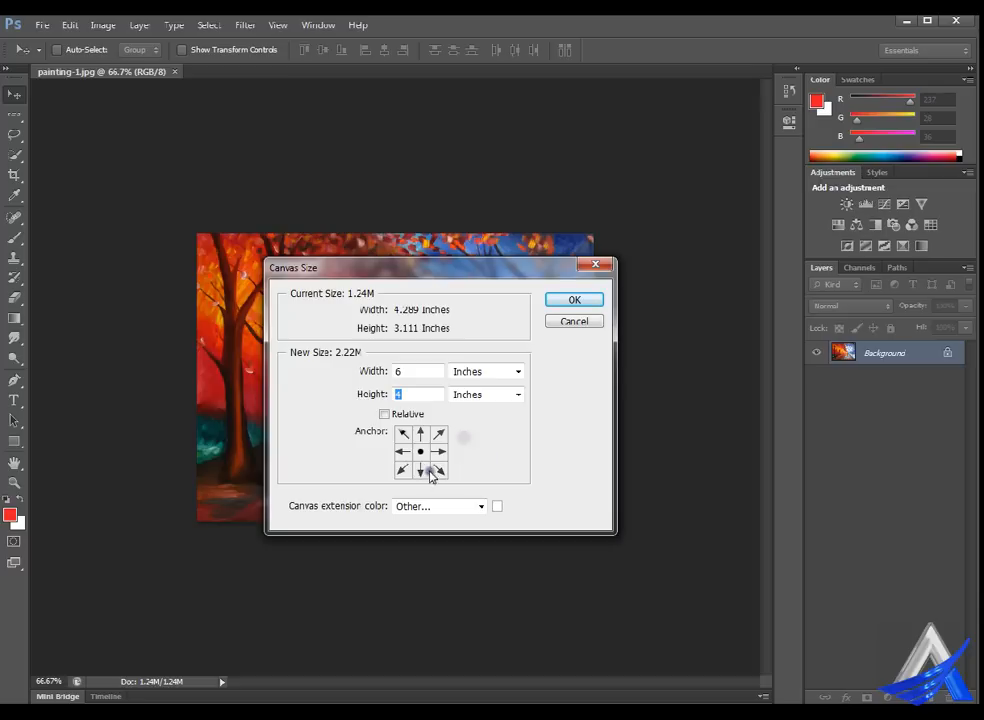
Try relative sizing on and off, and test the top-centre and top-right canvas anchors before restoring the centre anchor.
left_click(412, 413)
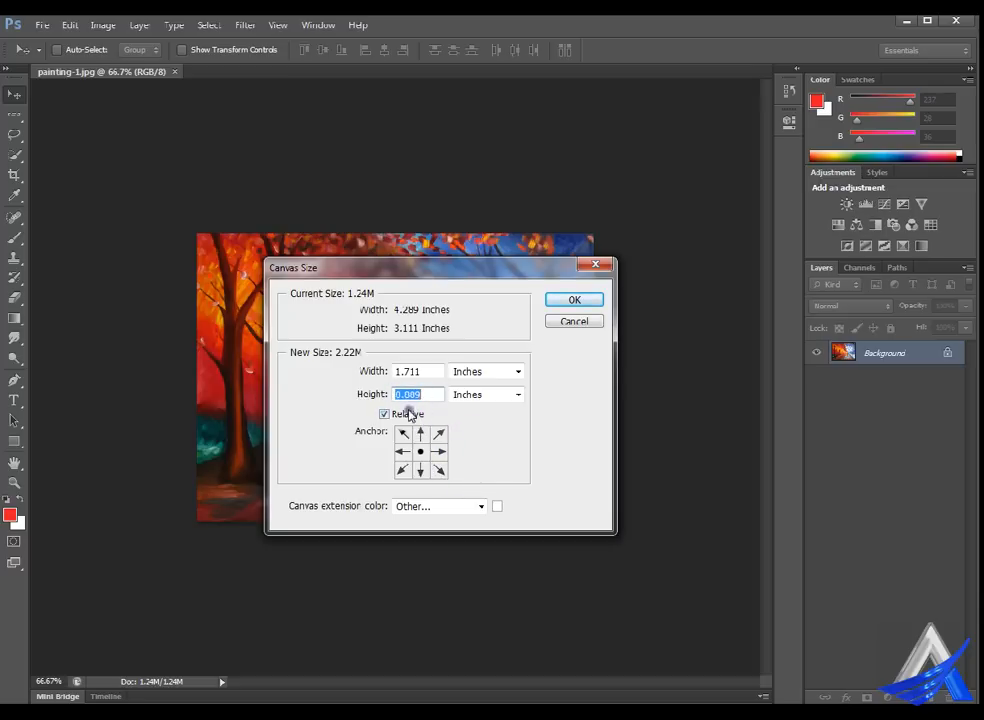
left_click(406, 413)
left_click(449, 451)
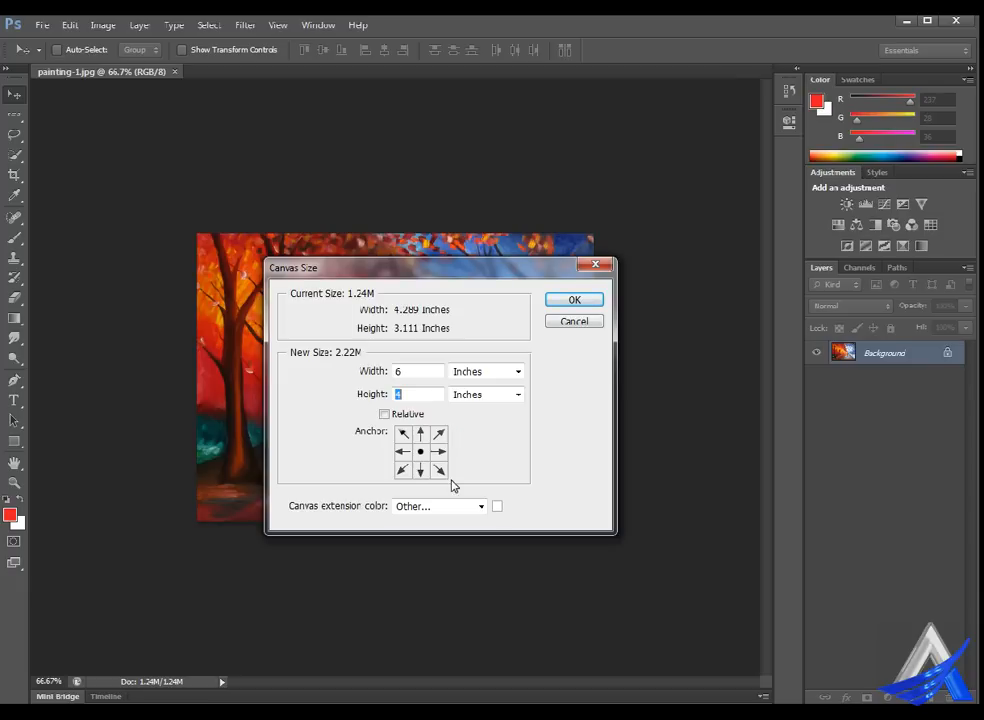
left_click(438, 434)
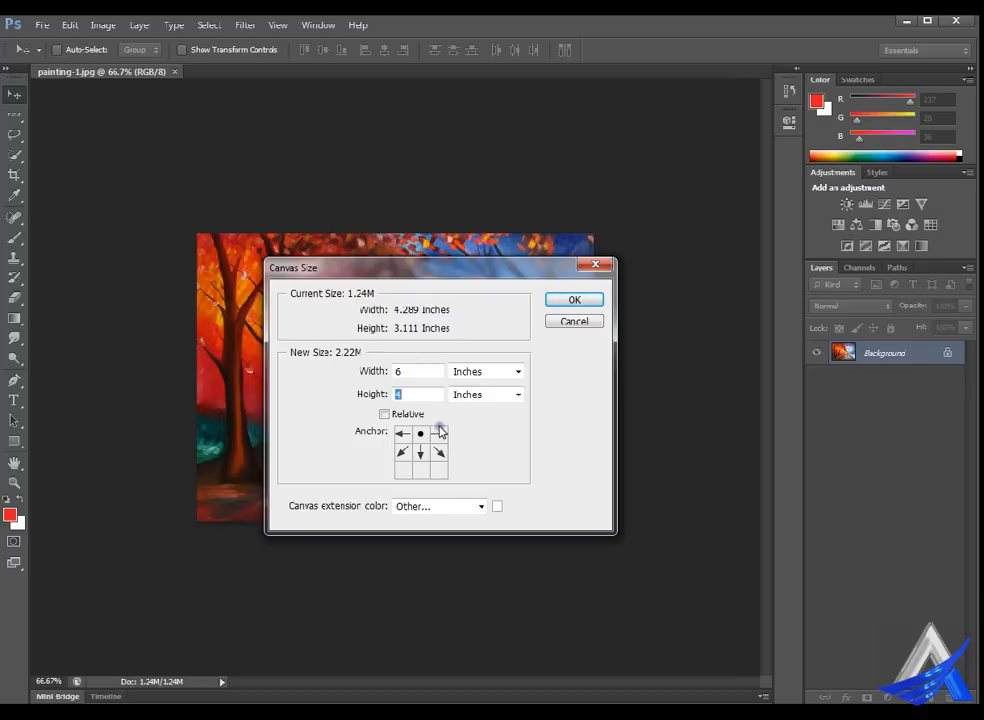
left_click(439, 434)
left_click(420, 475)
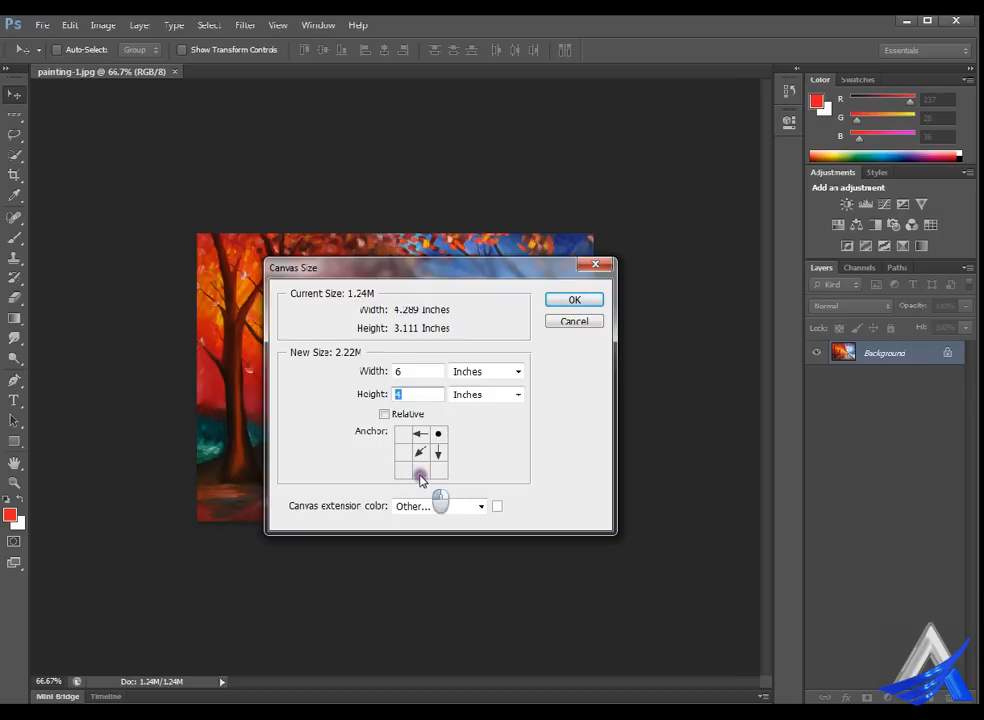
left_click(440, 469)
left_click(443, 457)
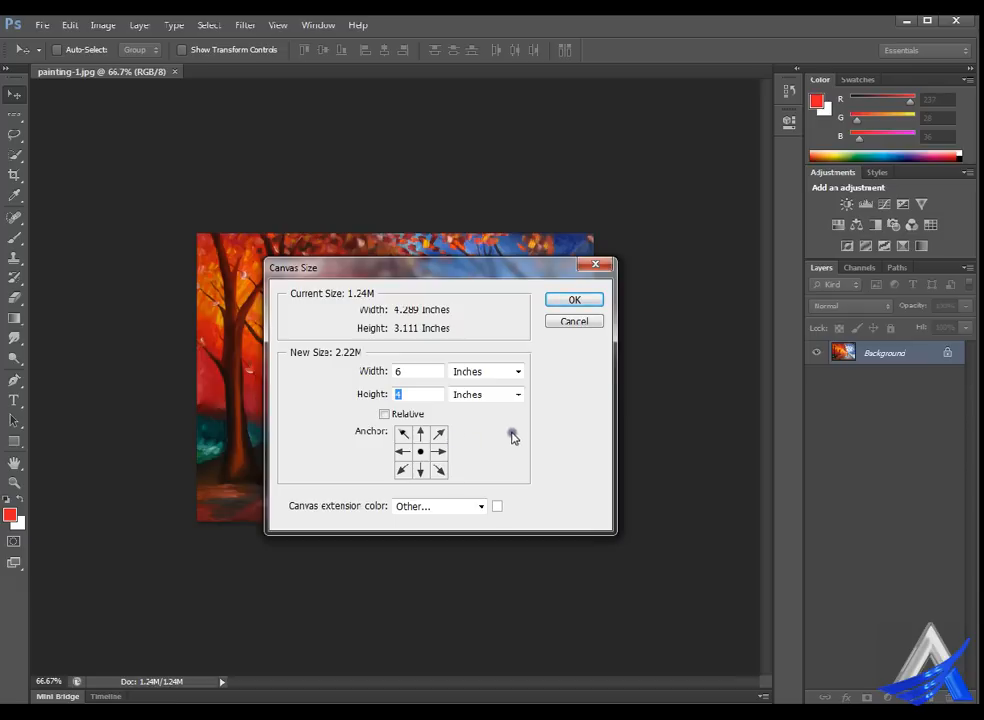
Extend the canvas by a relative 2 inches in width and height around the centred painting, and undo that extension.
left_click(401, 416)
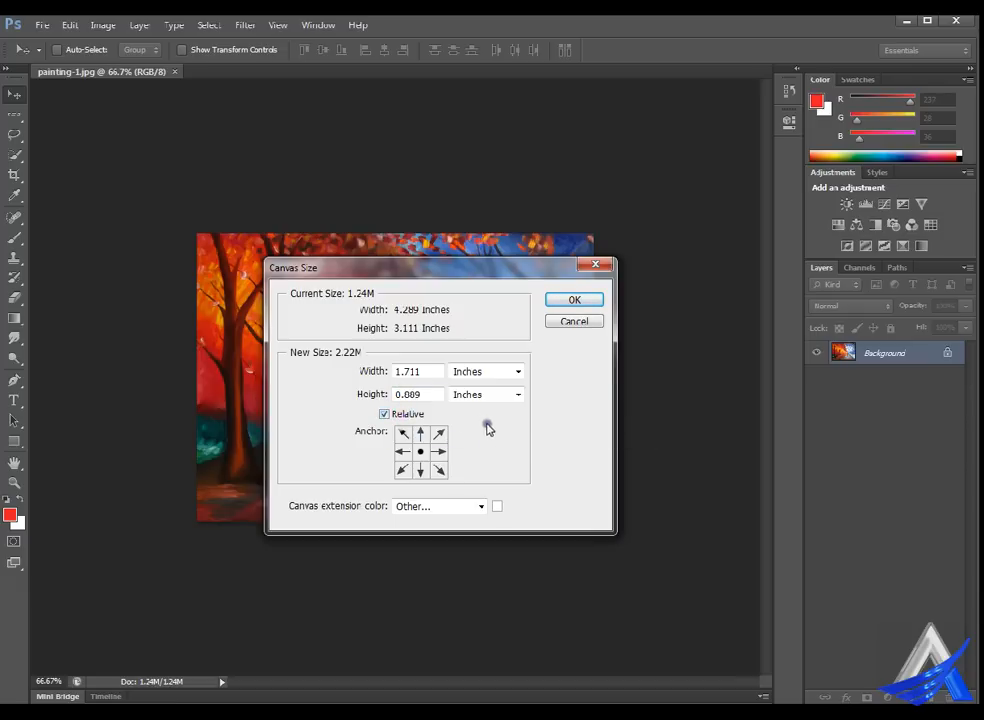
left_click(460, 510)
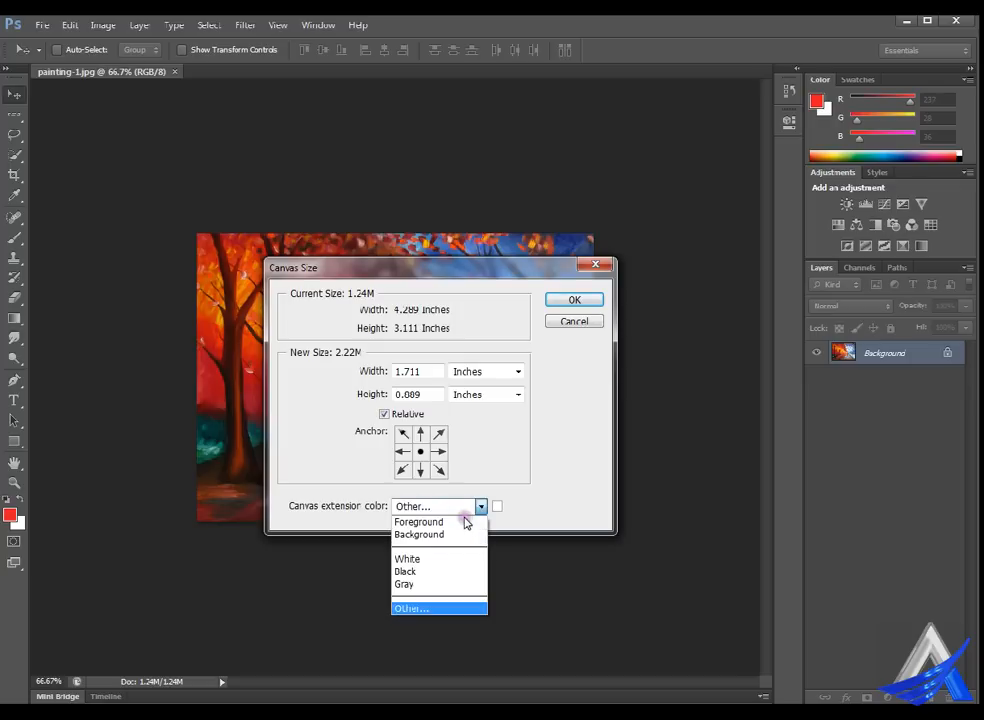
left_click(465, 520)
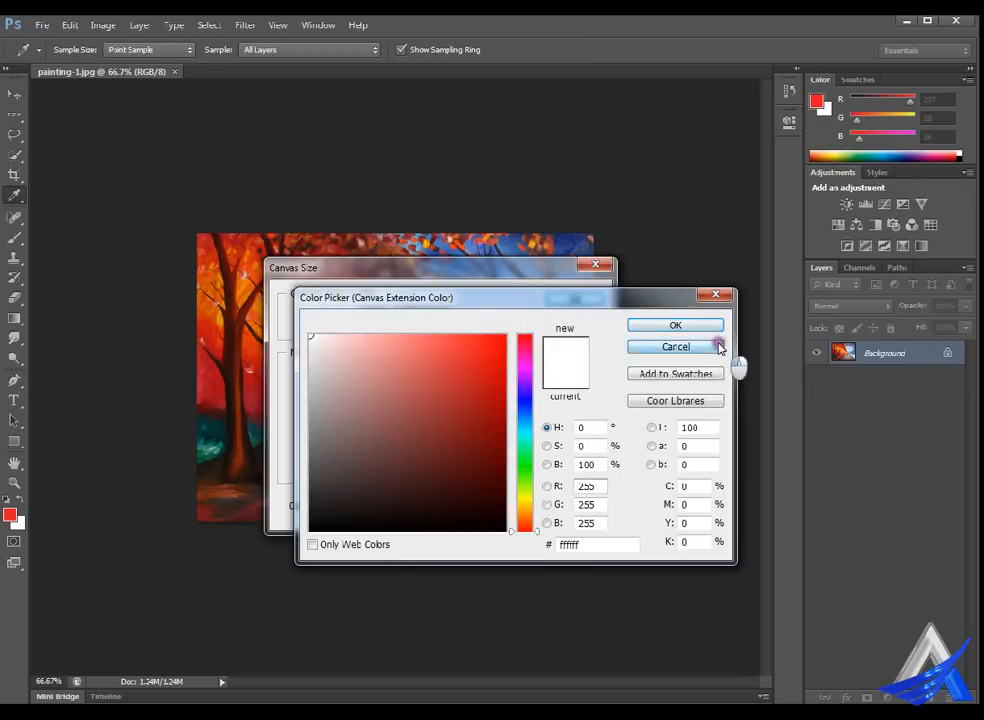
left_click(716, 345)
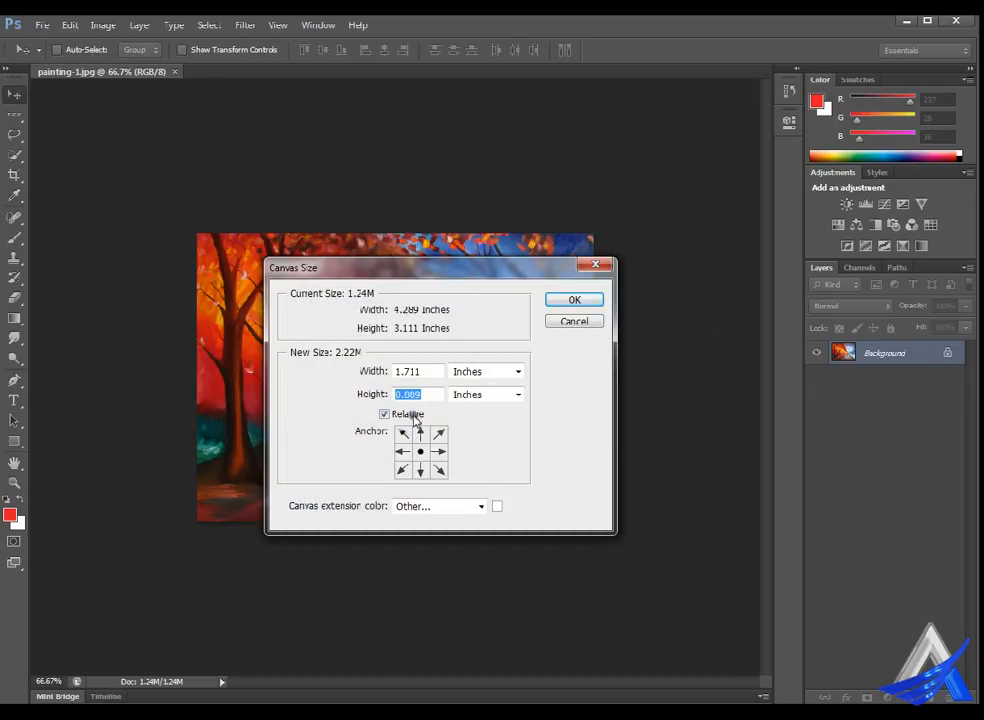
left_click_drag(432, 372, 370, 371)
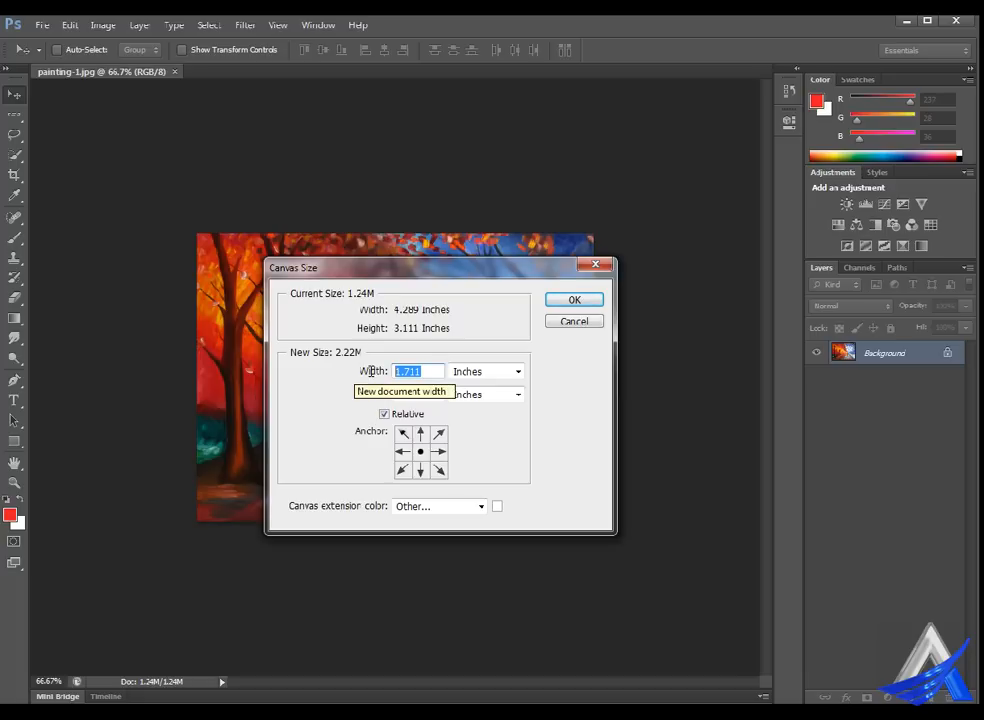
type("2")
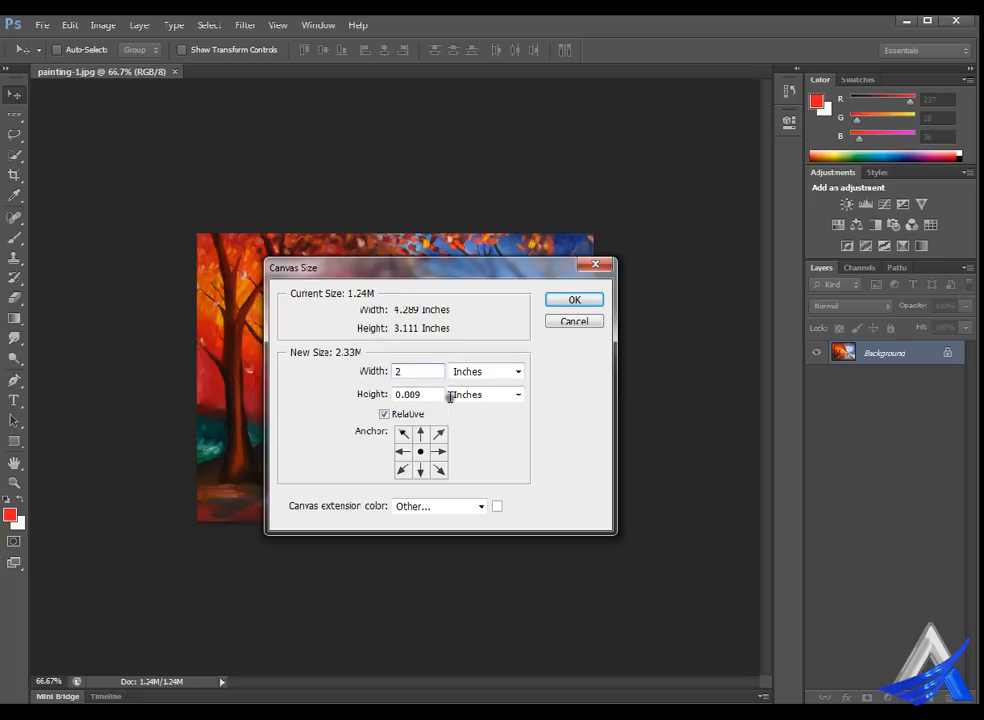
left_click_drag(441, 397, 362, 398)
type("2")
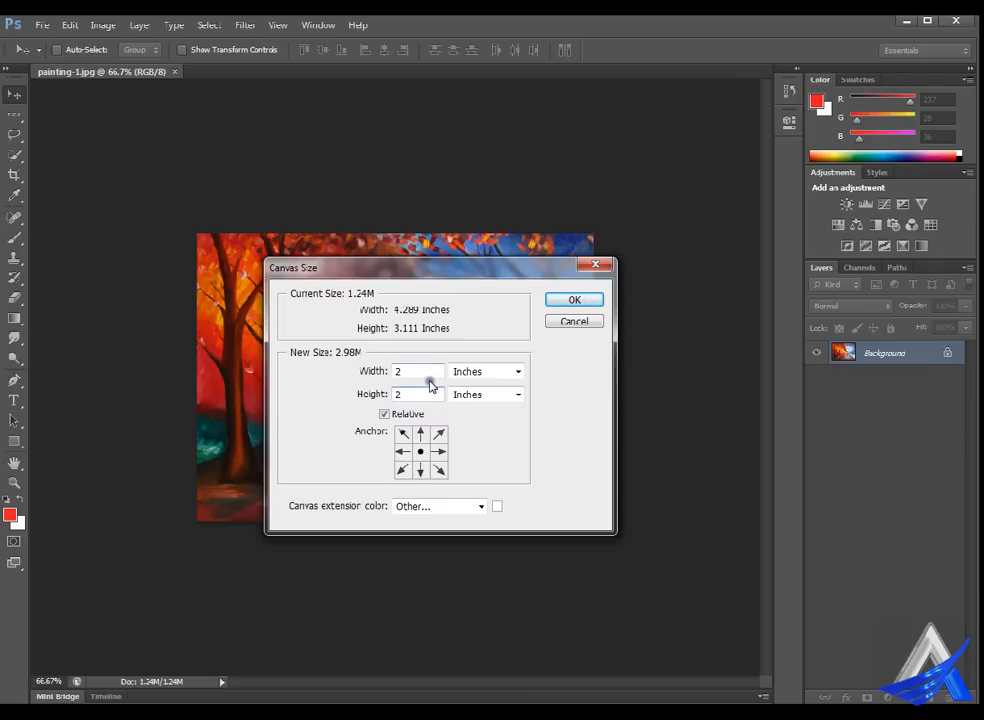
double_click(398, 372)
double_click(396, 372)
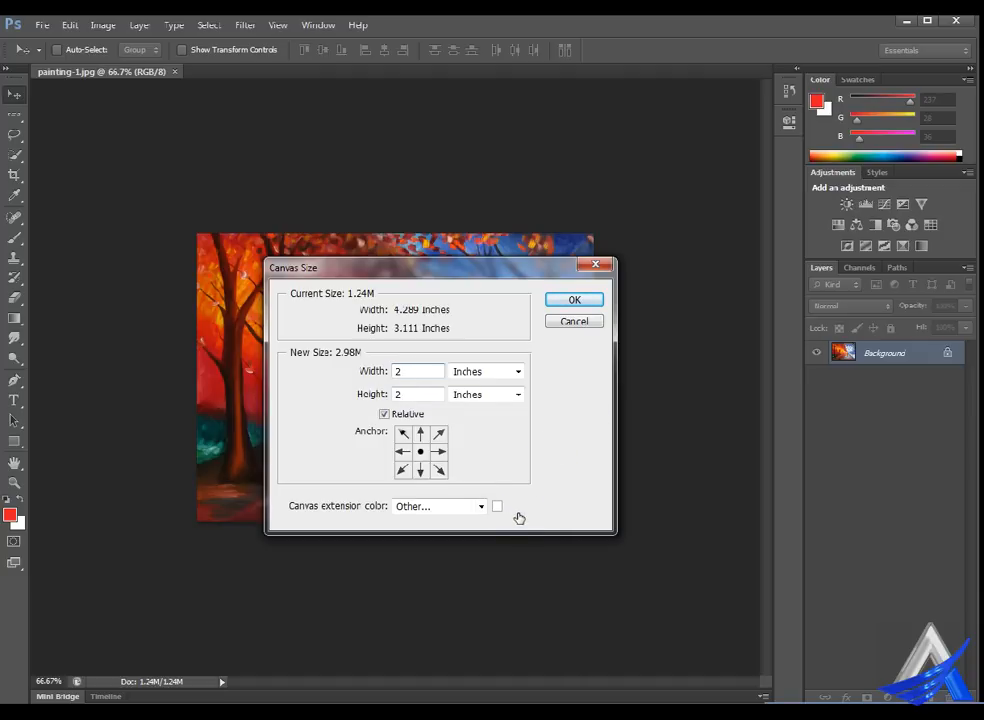
left_click(583, 303)
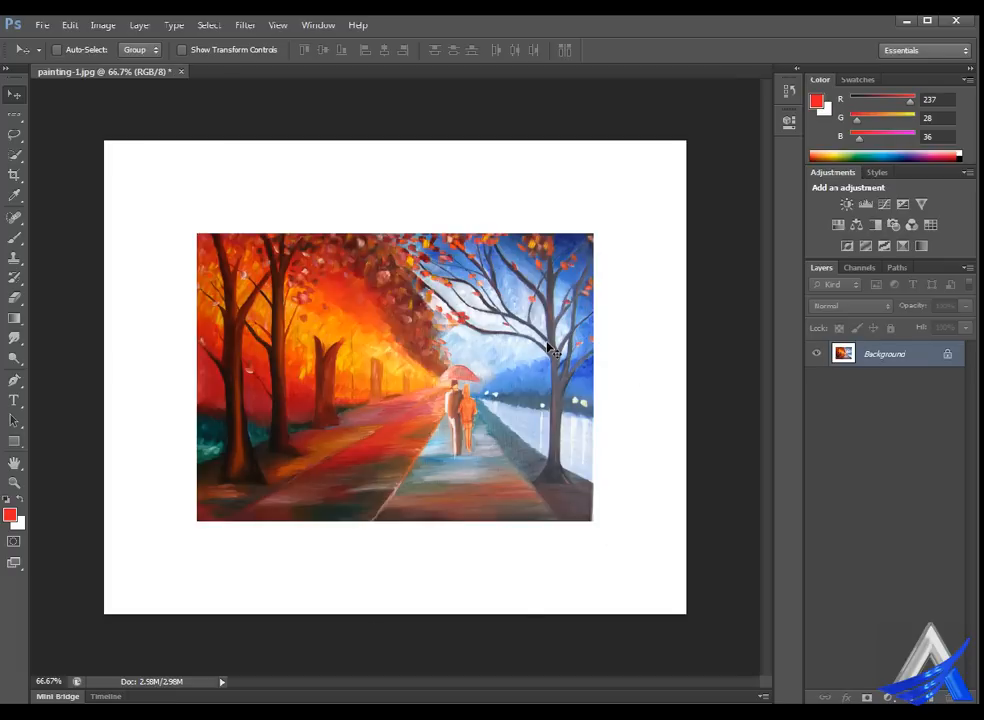
key("ctrl+z")
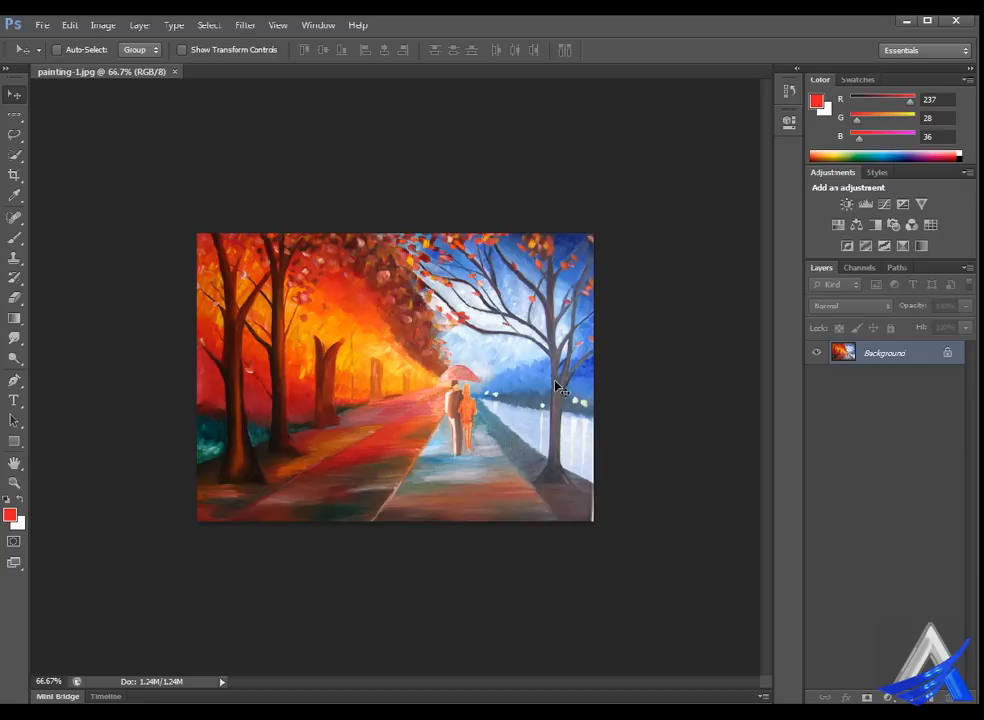
Convert the locked Background into a regular layer, keeping the default layer settings.
left_click(140, 25)
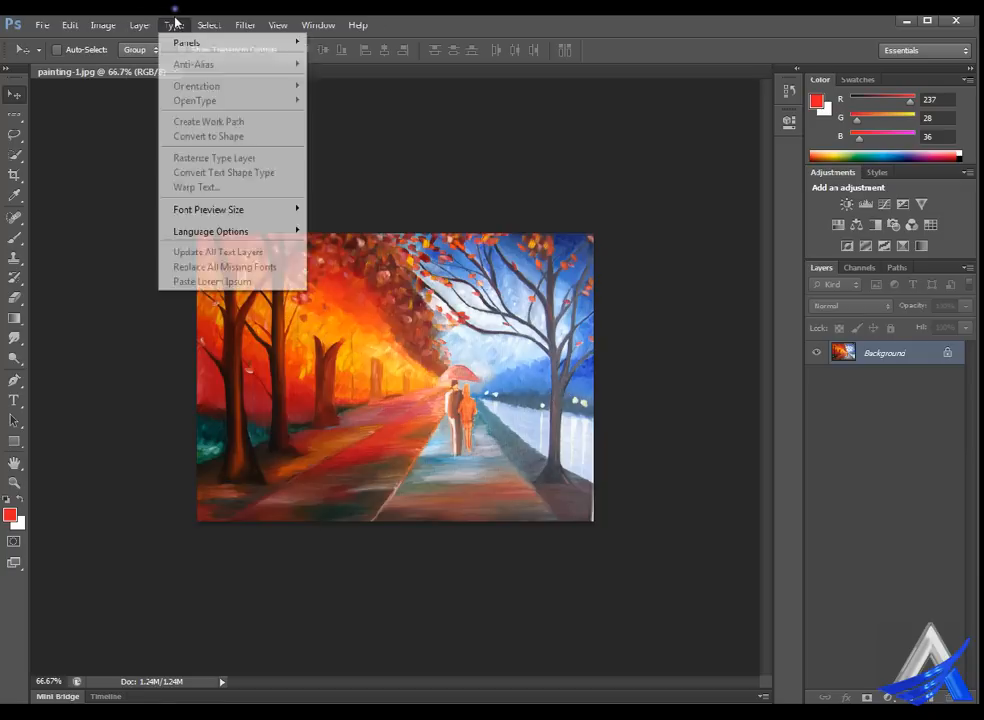
mouse_move(205, 22)
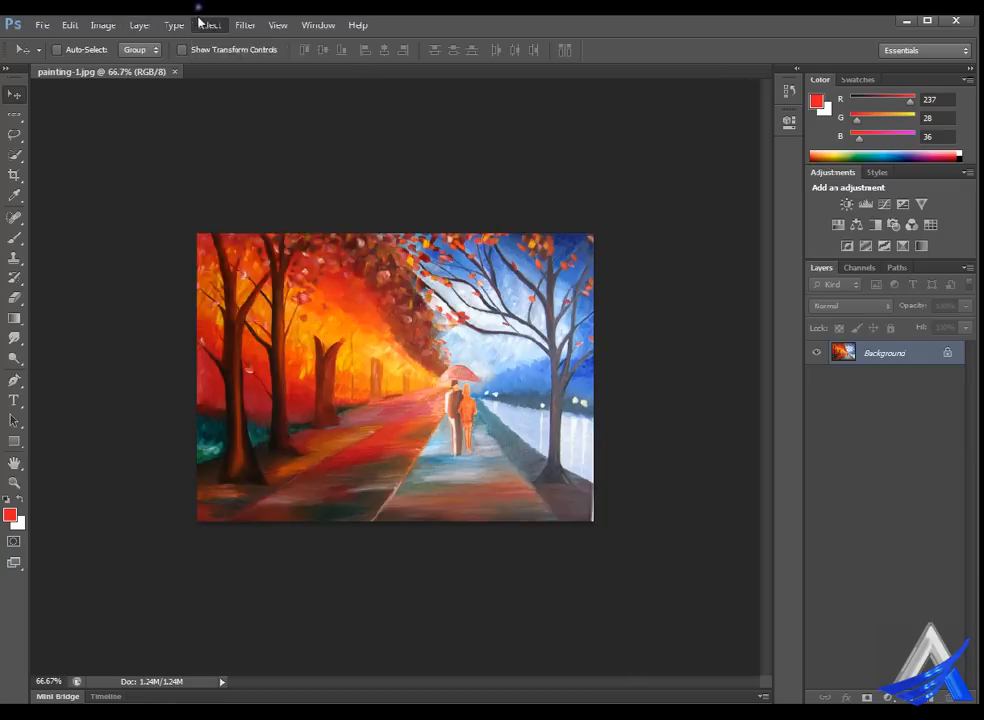
mouse_move(155, 22)
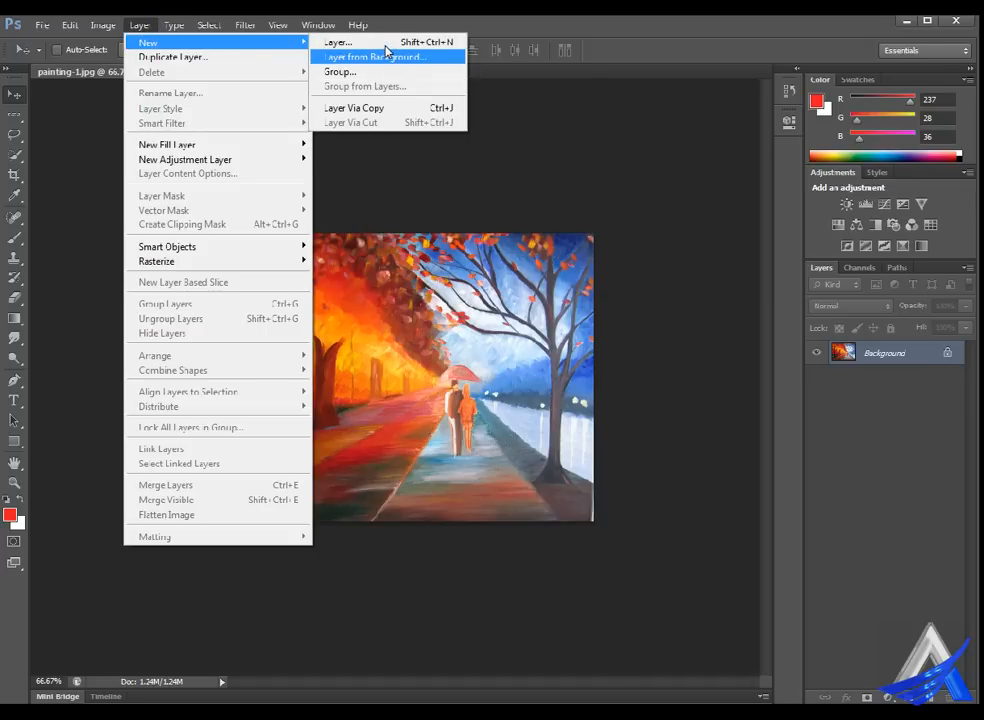
left_click(386, 51)
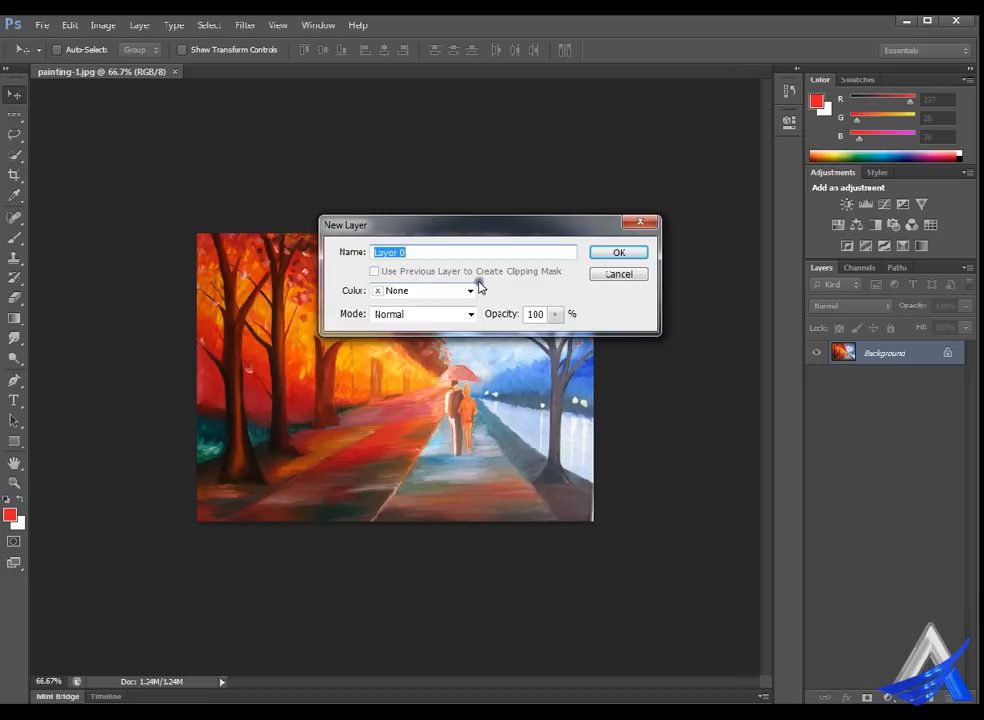
key("Return")
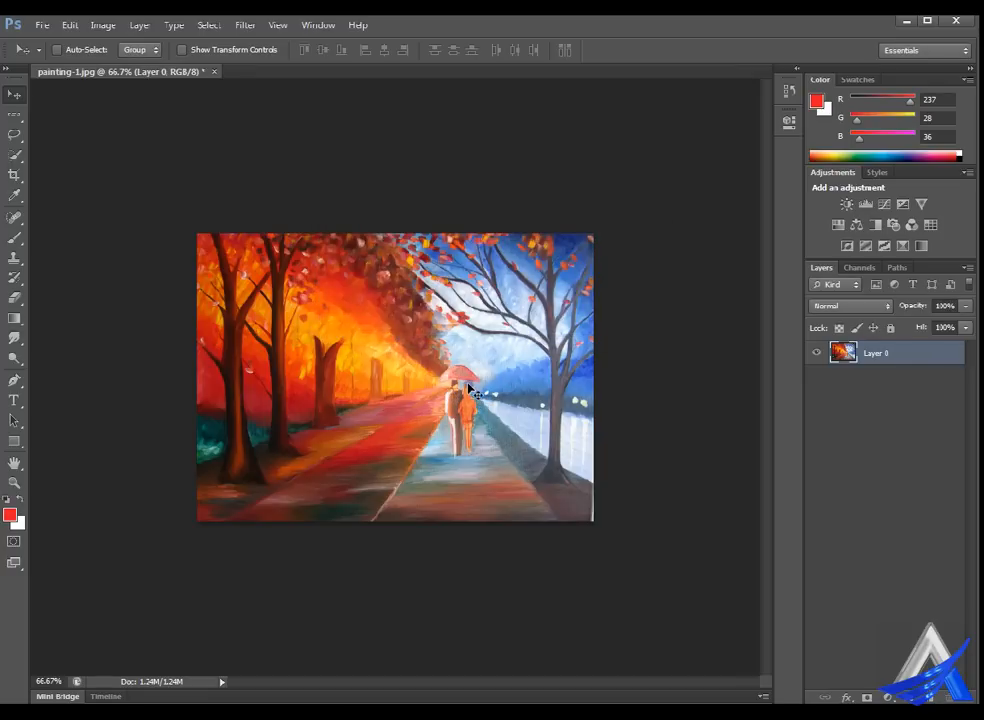
Extend the canvas by a relative 2 inches in width and height around the unlocked layer, and undo the extension.
left_click(117, 23)
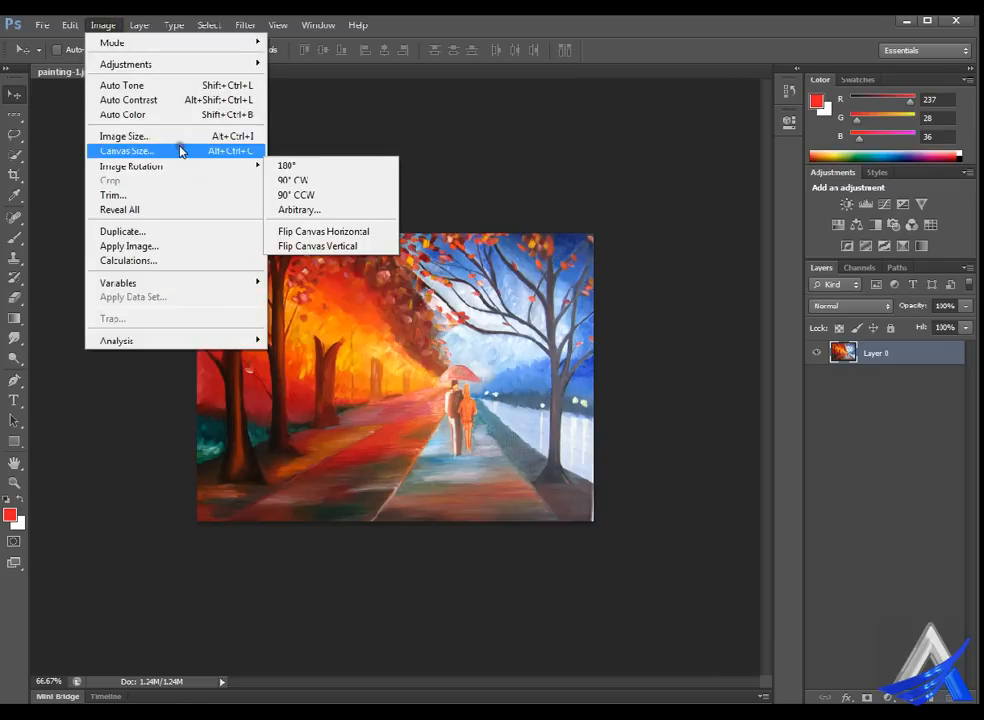
left_click(180, 150)
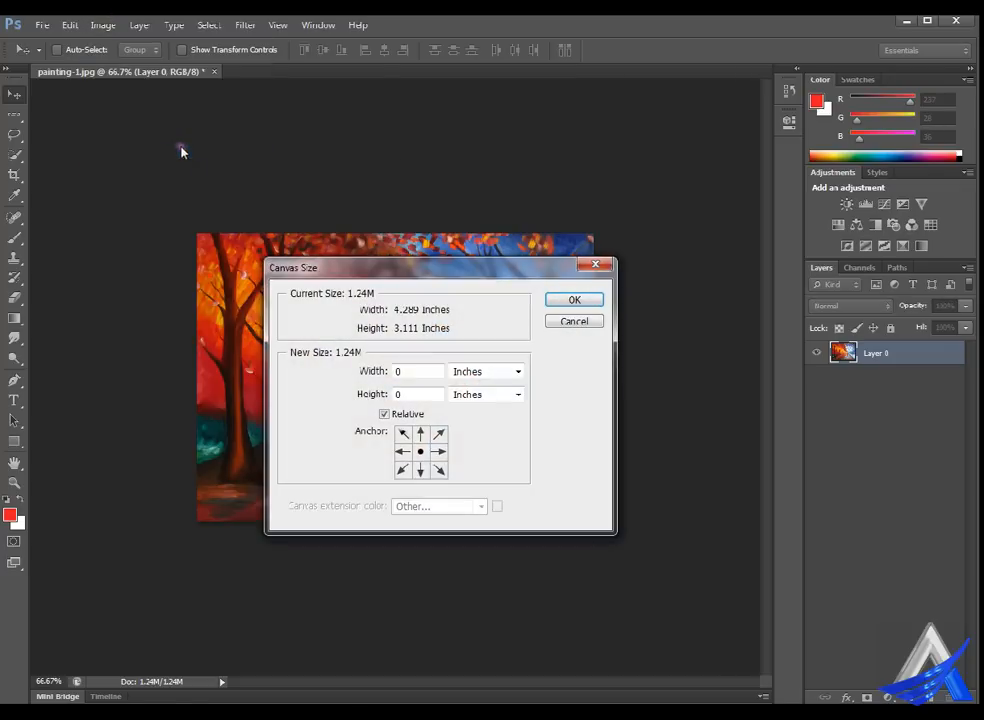
double_click(411, 373)
double_click(398, 400)
type("2")
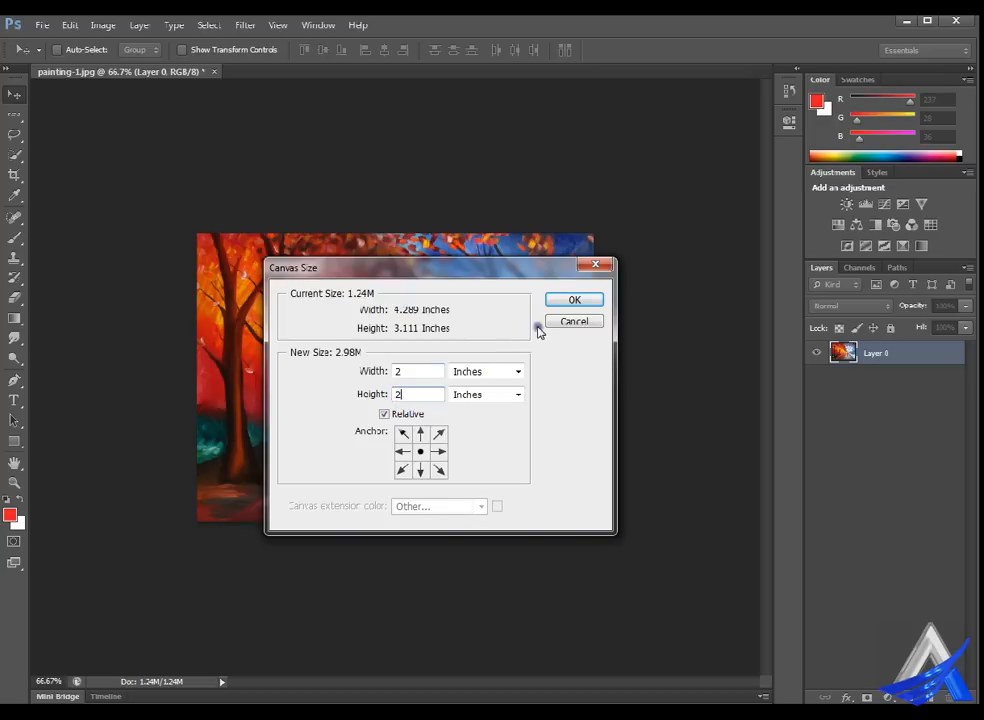
left_click(586, 303)
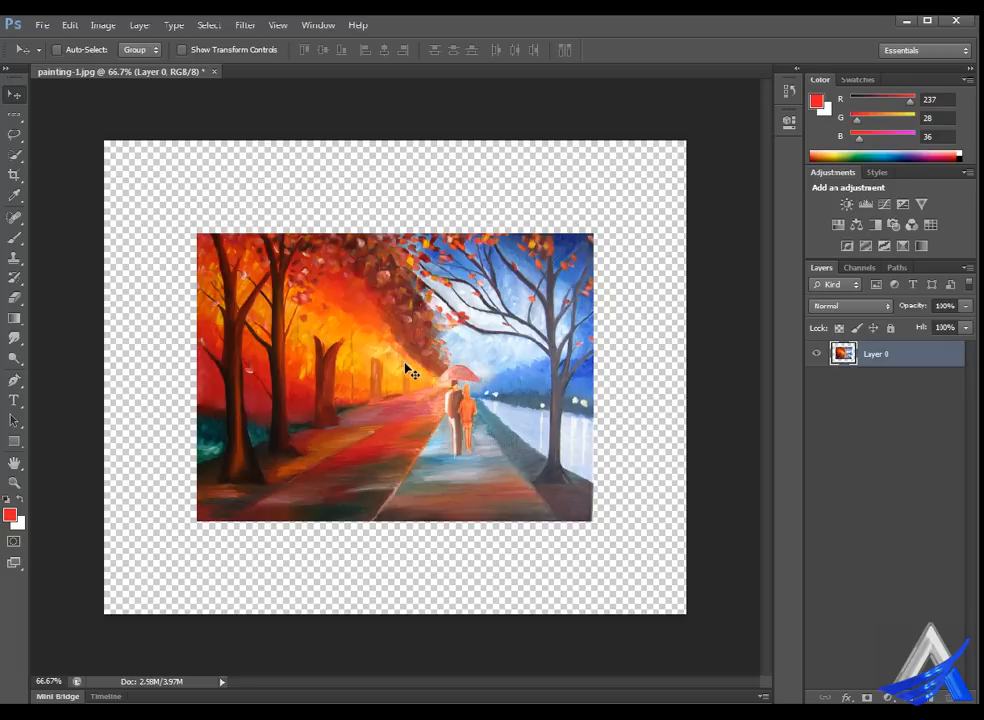
key("ctrl+z")
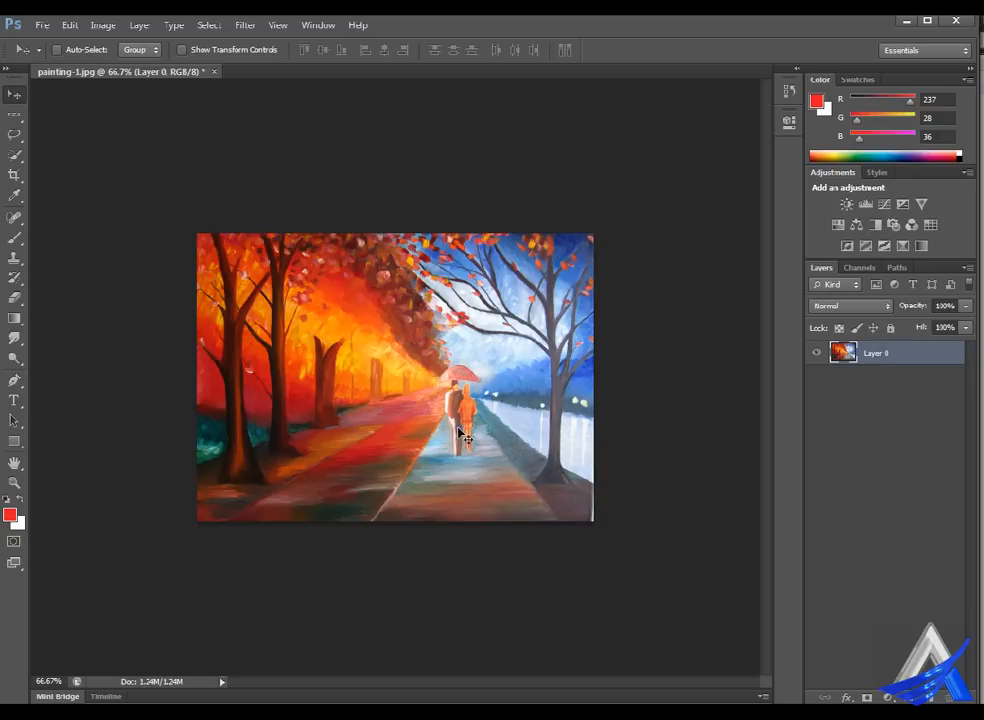
Frame the couple under the umbrella with a rectangular Perspective Crop selection.
left_click(15, 174)
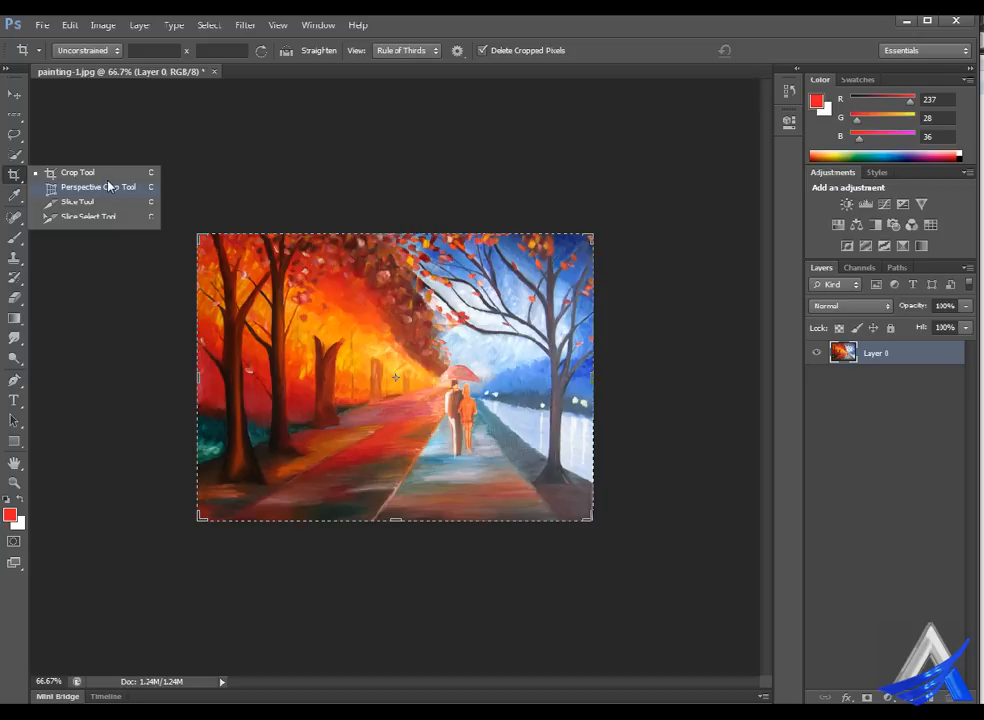
left_click(109, 186)
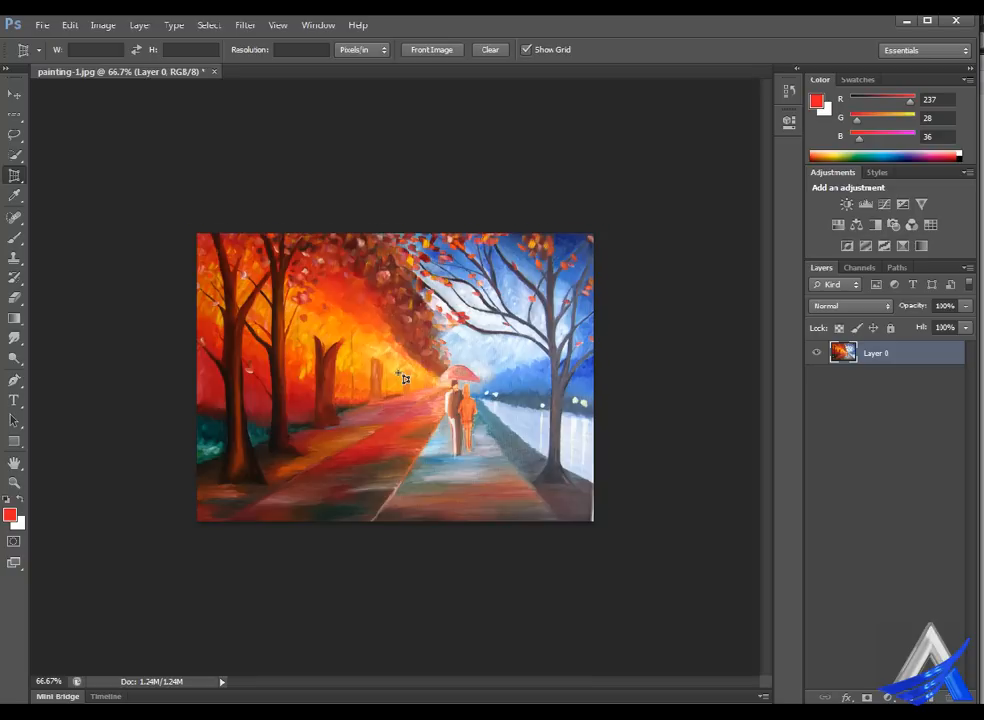
key("ctrl+plus")
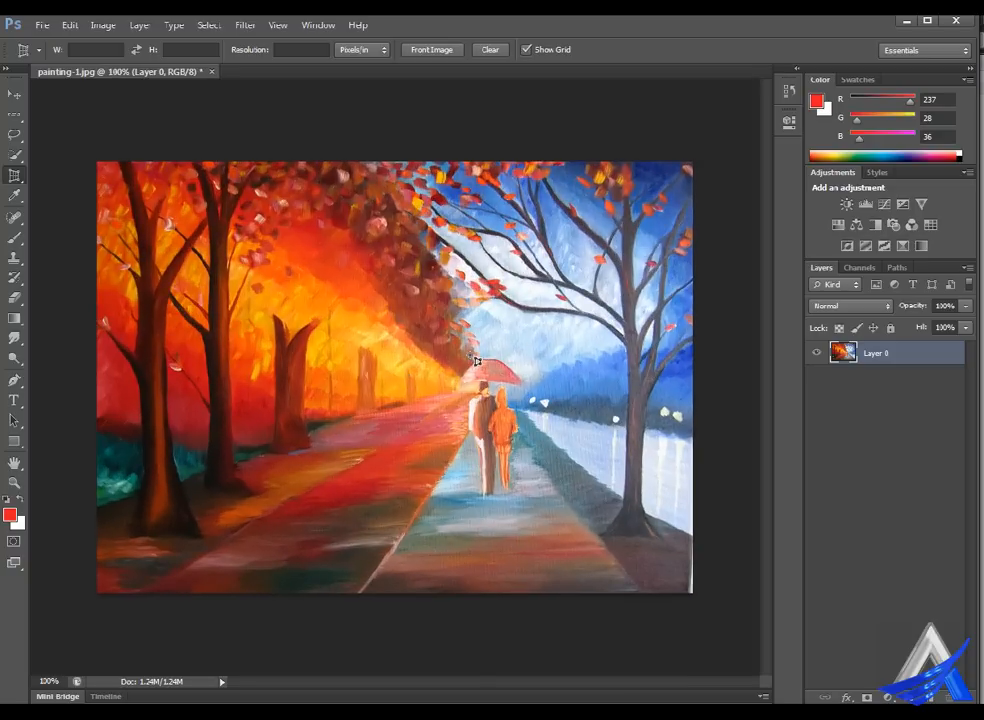
left_click_drag(476, 361, 563, 511)
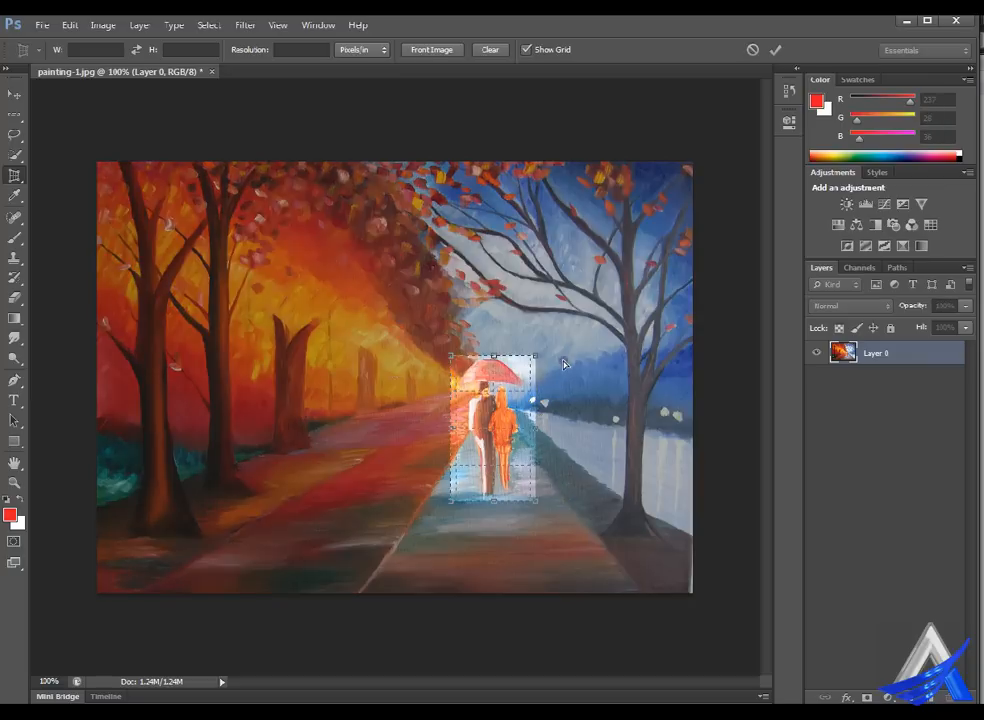
Spread the upper corners of the perspective crop frame outward, pull the lower corners inward, and apply the crop.
left_click_drag(563, 359, 576, 358)
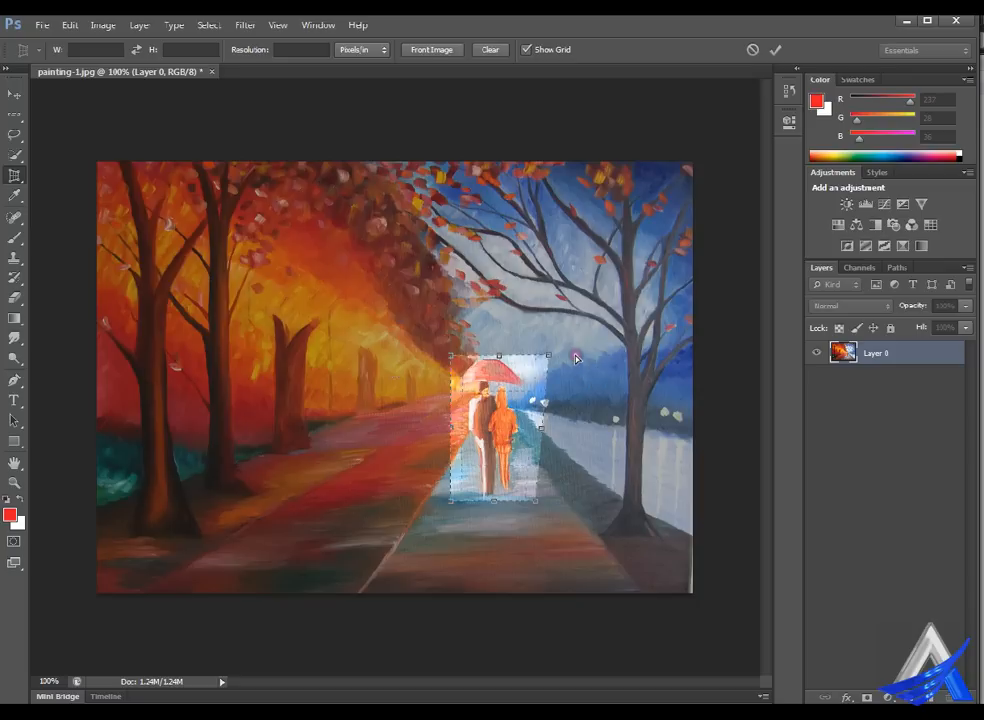
left_click_drag(474, 361, 460, 361)
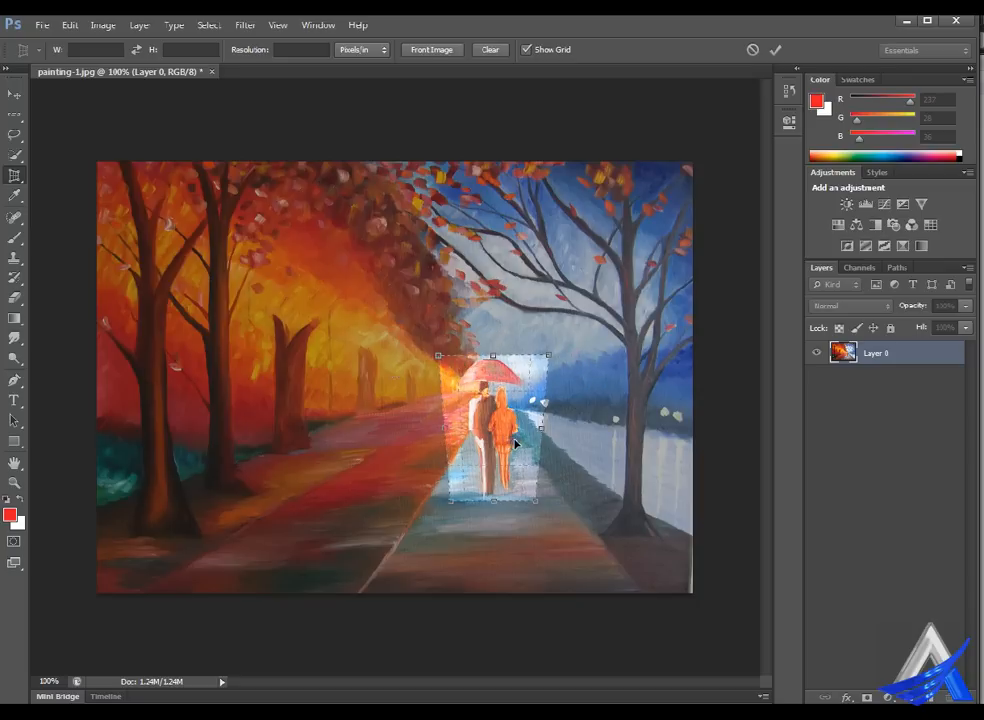
left_click_drag(561, 512, 546, 510)
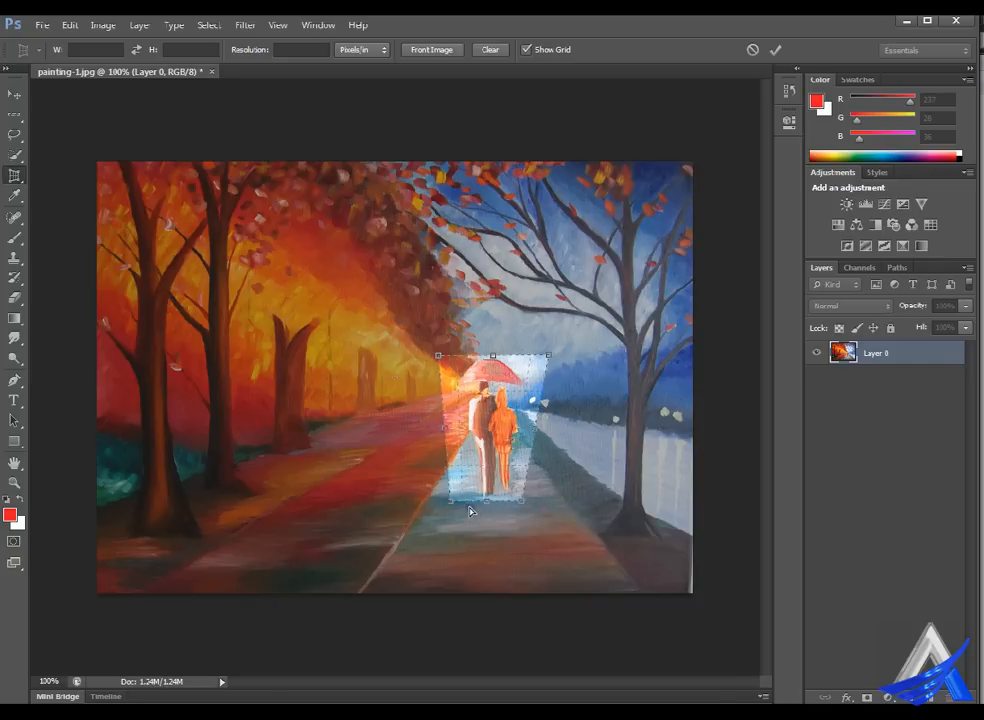
left_click_drag(470, 509, 496, 511)
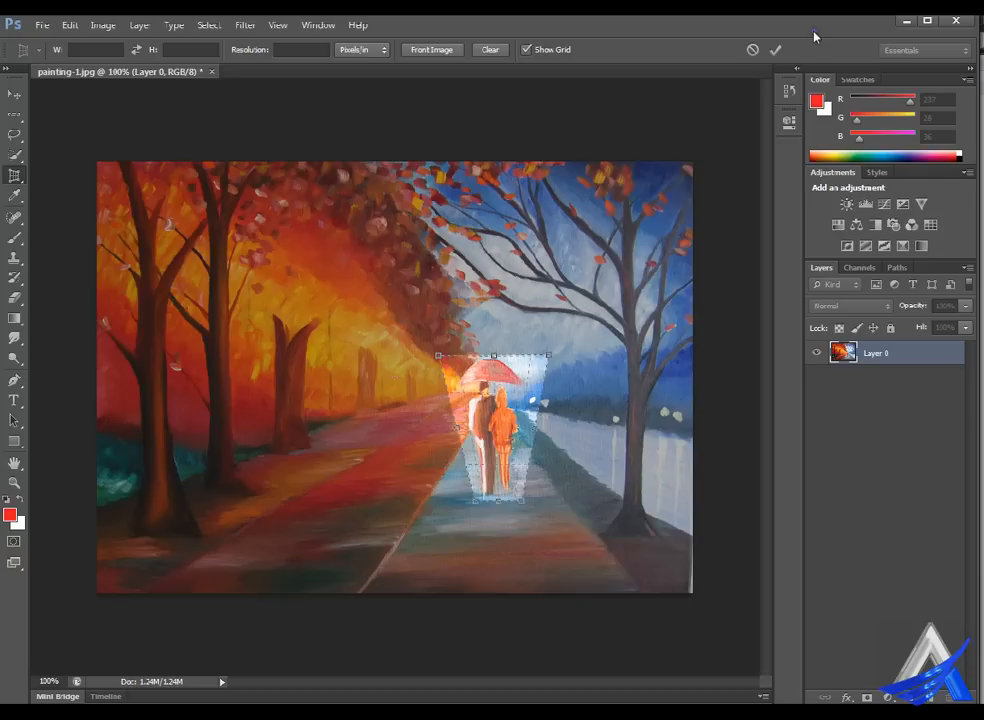
key("Return")
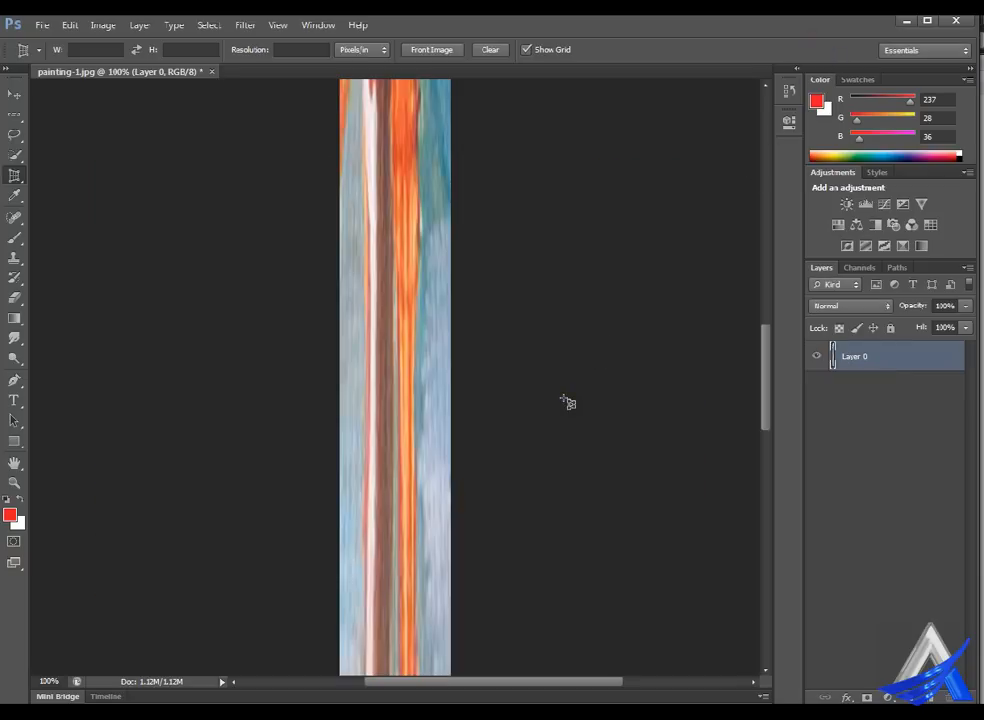
Examine the perspective-cropped strip at several zoom levels, and undo the perspective crop.
key("ctrl+0")
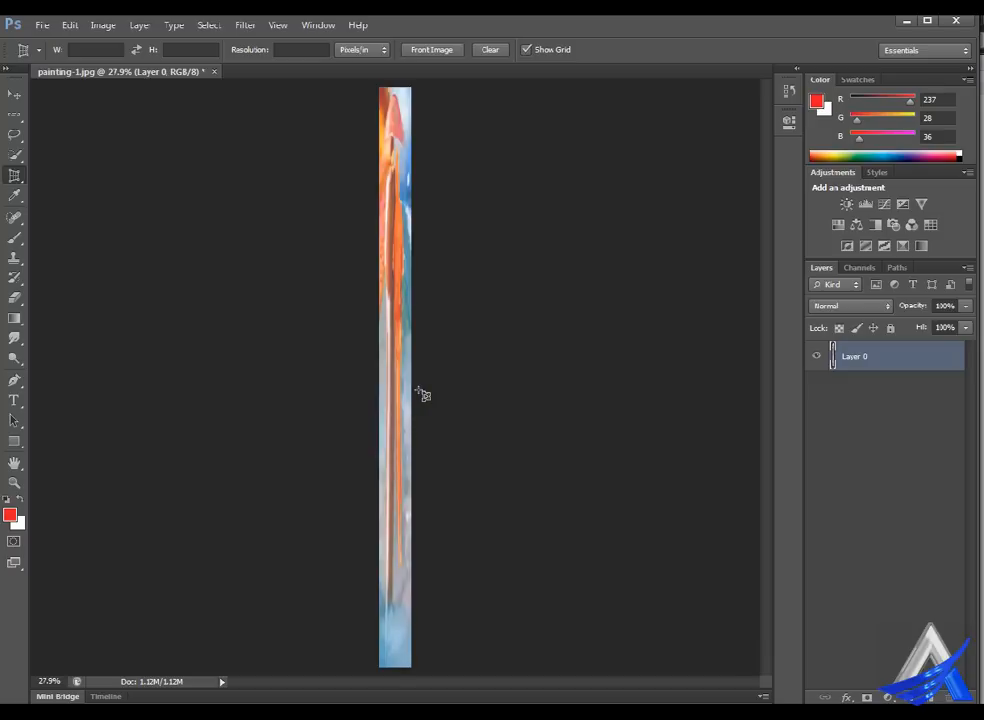
key("ctrl+minus")
key("ctrl+minus")
key("ctrl+minus")
key("ctrl+minus")
key("ctrl+minus")
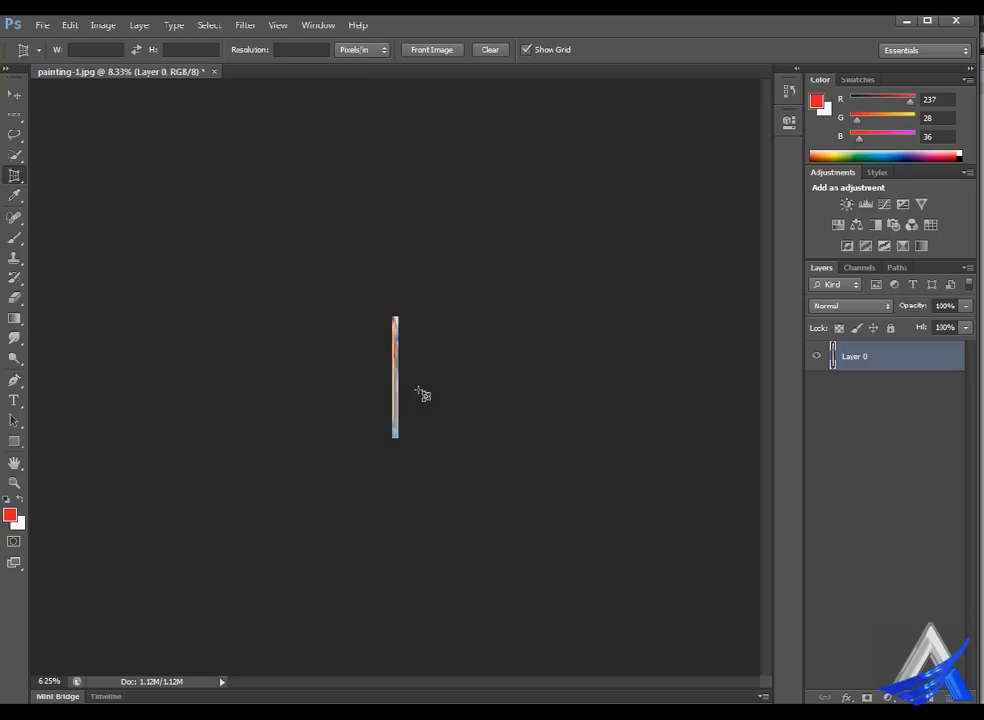
key("ctrl+minus")
key("ctrl+plus")
key("ctrl+plus")
key("ctrl+plus")
key("ctrl+plus")
key("ctrl+plus")
key("ctrl+plus")
key("ctrl+plus")
key("ctrl+plus")
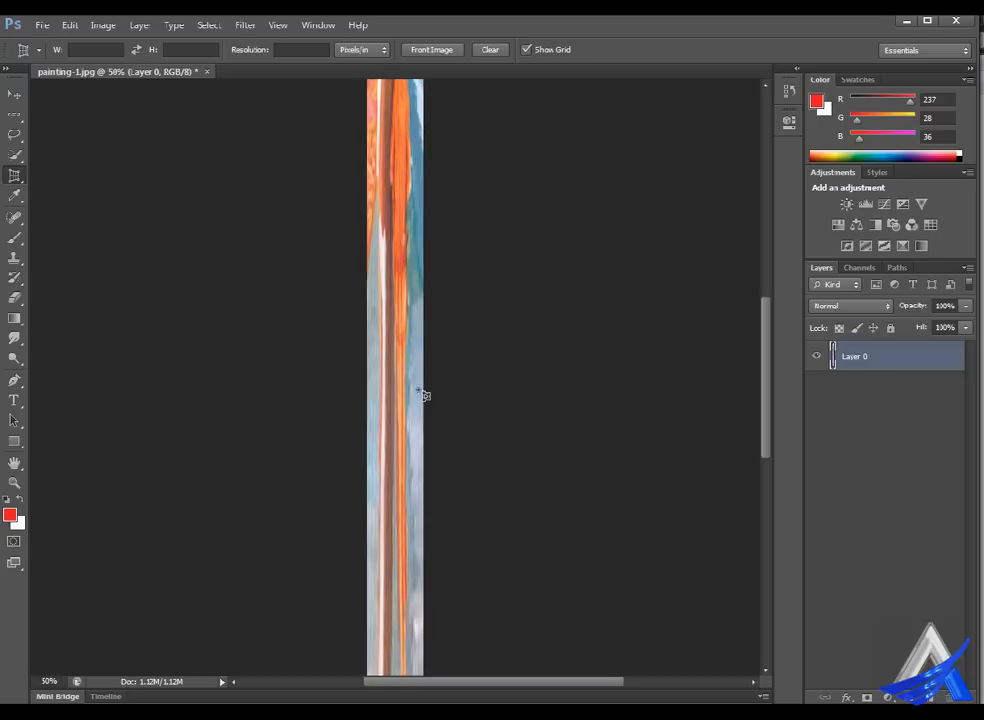
key("ctrl+z")
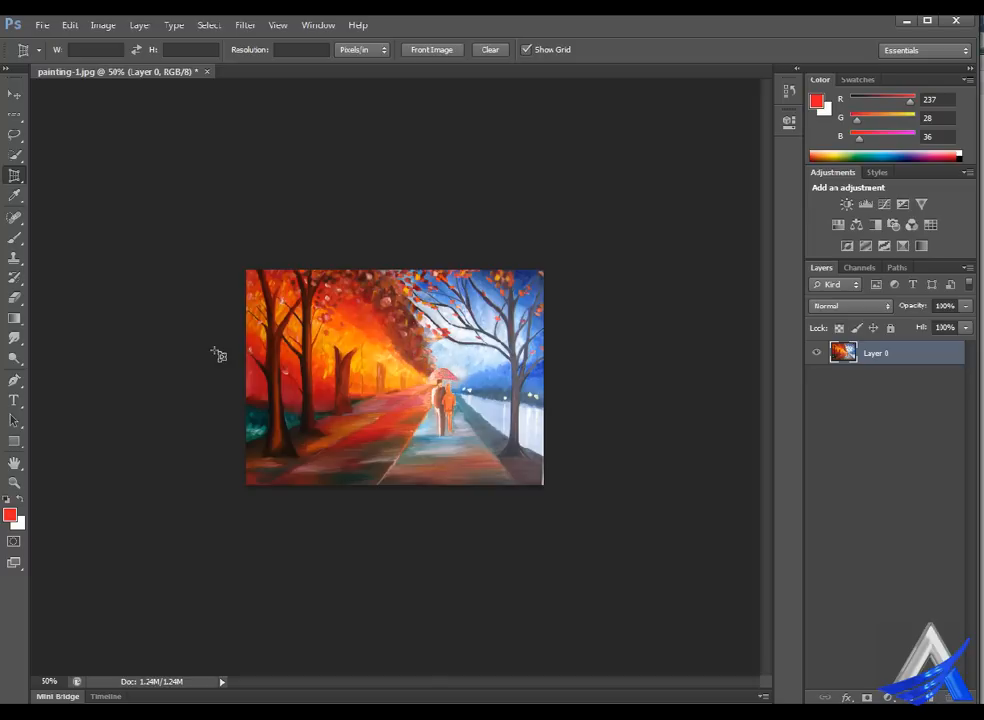
Straighten the painting along a nearly horizontal line with the Crop Tool, and apply the crop with Delete Cropped Pixels turned off.
right_click(19, 174)
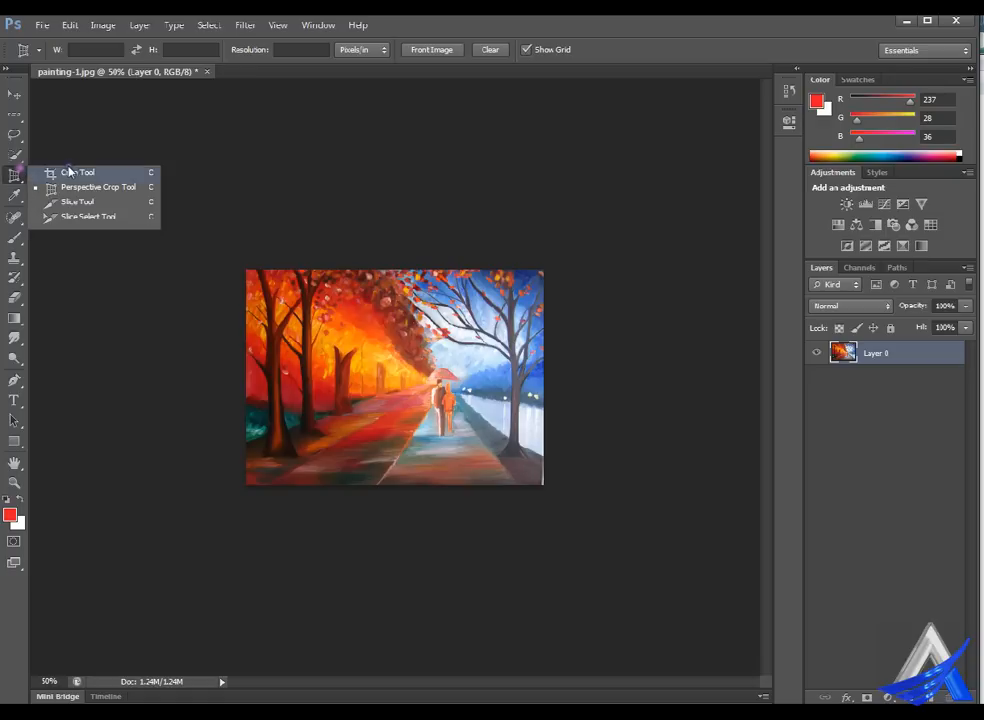
left_click(70, 168)
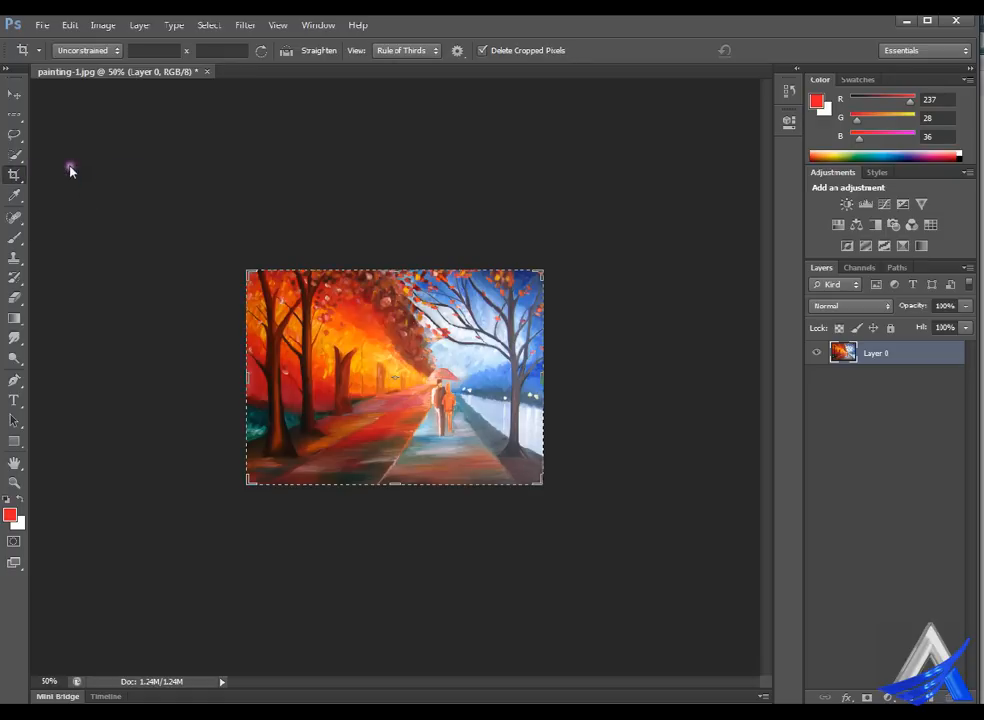
left_click(318, 52)
left_click_drag(268, 331, 521, 337)
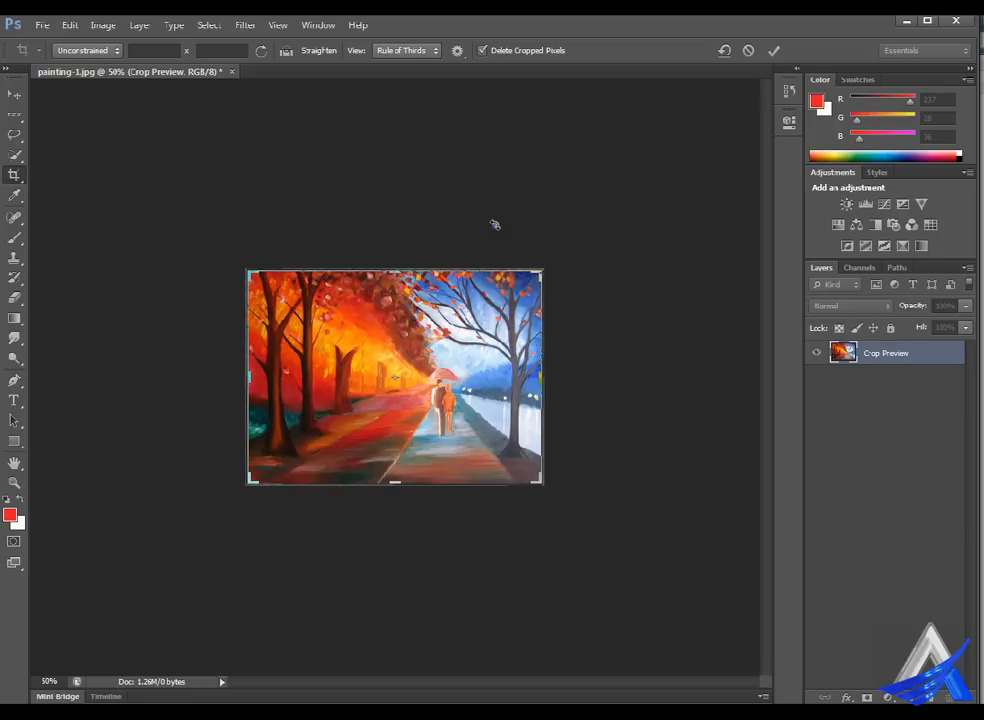
left_click(522, 51)
left_click(773, 50)
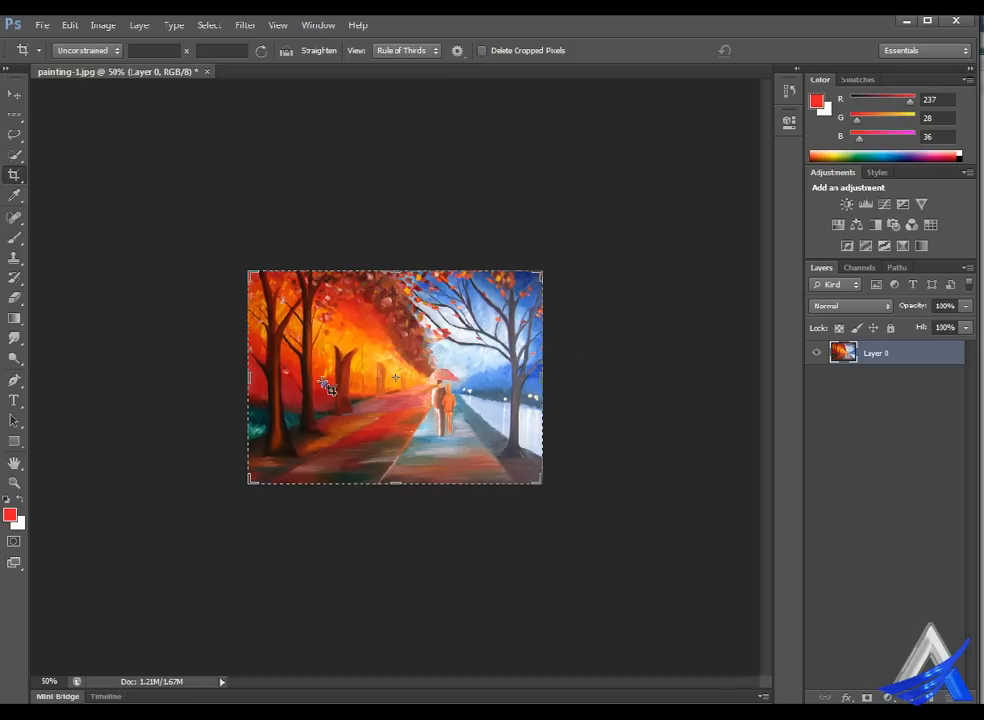
Undo the straightening crop and the conversion of the locked Background into a regular layer.
key("ctrl+z")
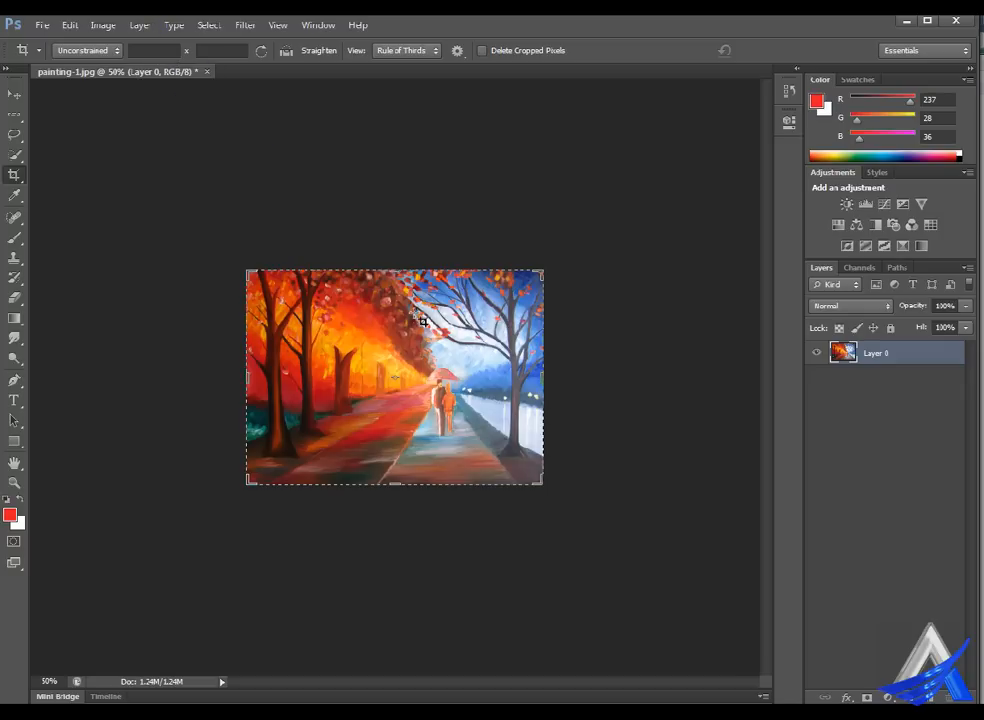
key("ctrl")
key("ctrl+alt+z")
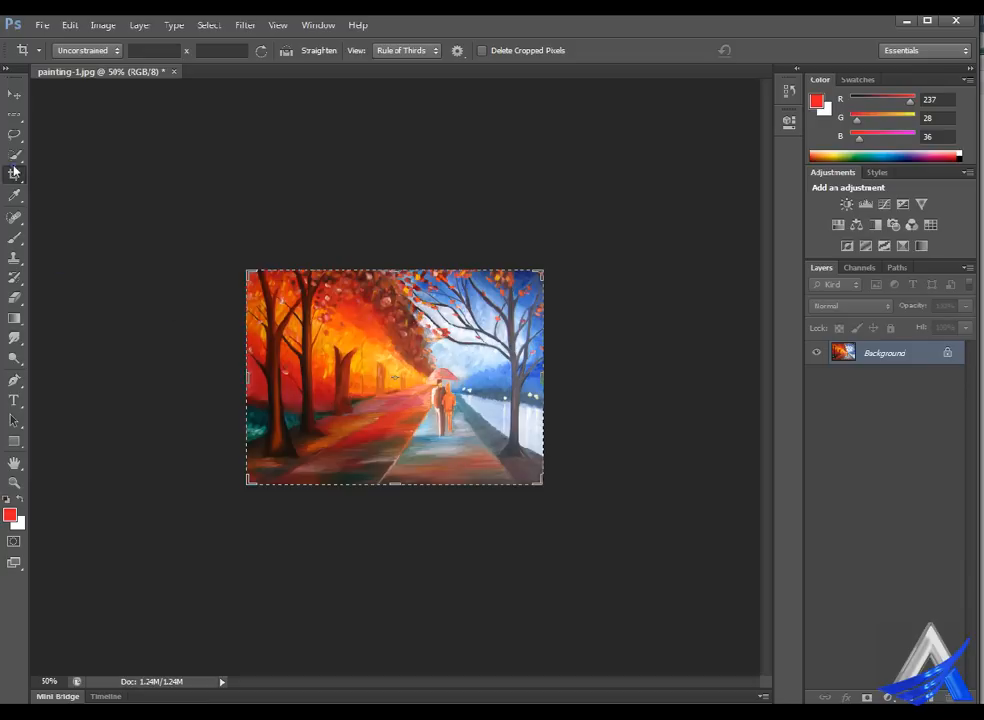
Straighten and crop the painting along a line sloping down to the right, and crop it again with the image rotated clockwise.
left_click(286, 50)
left_click_drag(300, 336, 525, 370)
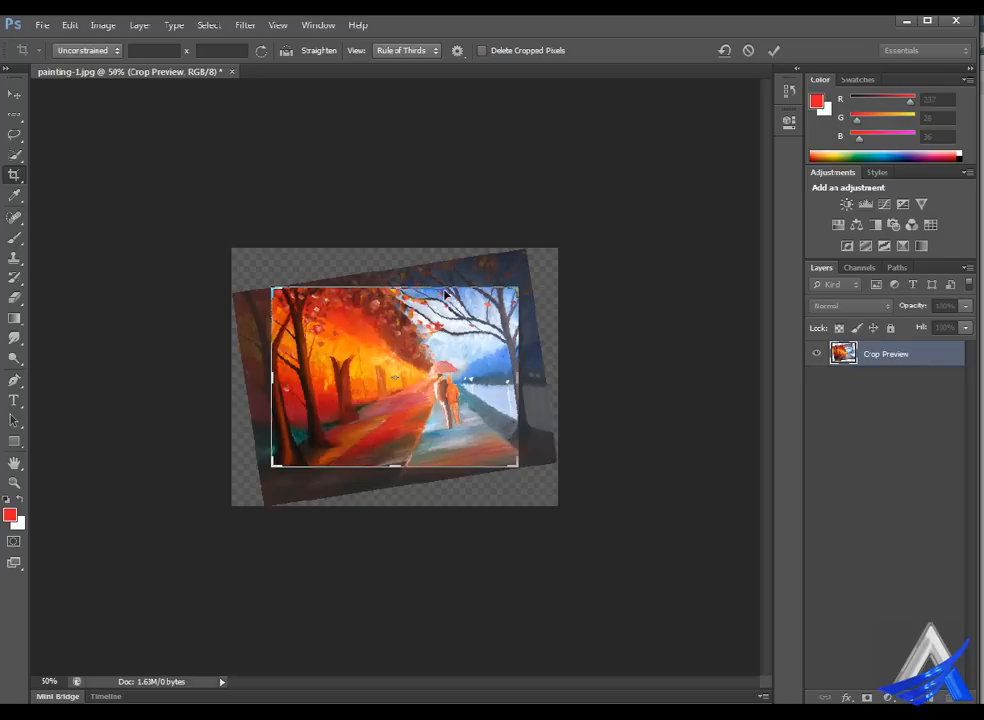
left_click(773, 50)
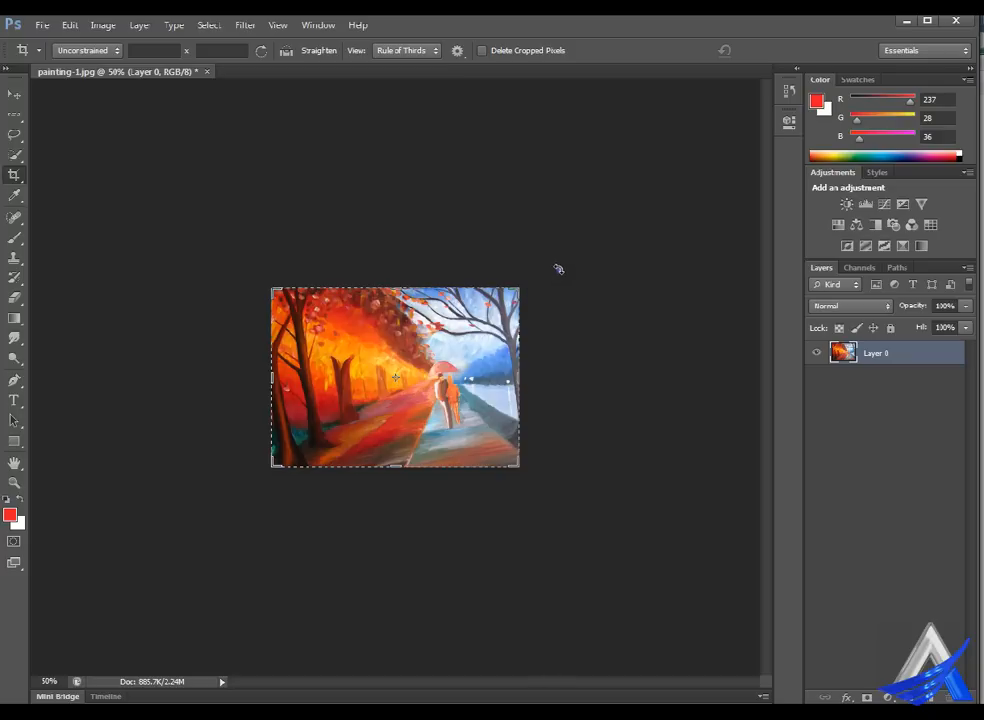
left_click_drag(566, 268, 574, 349)
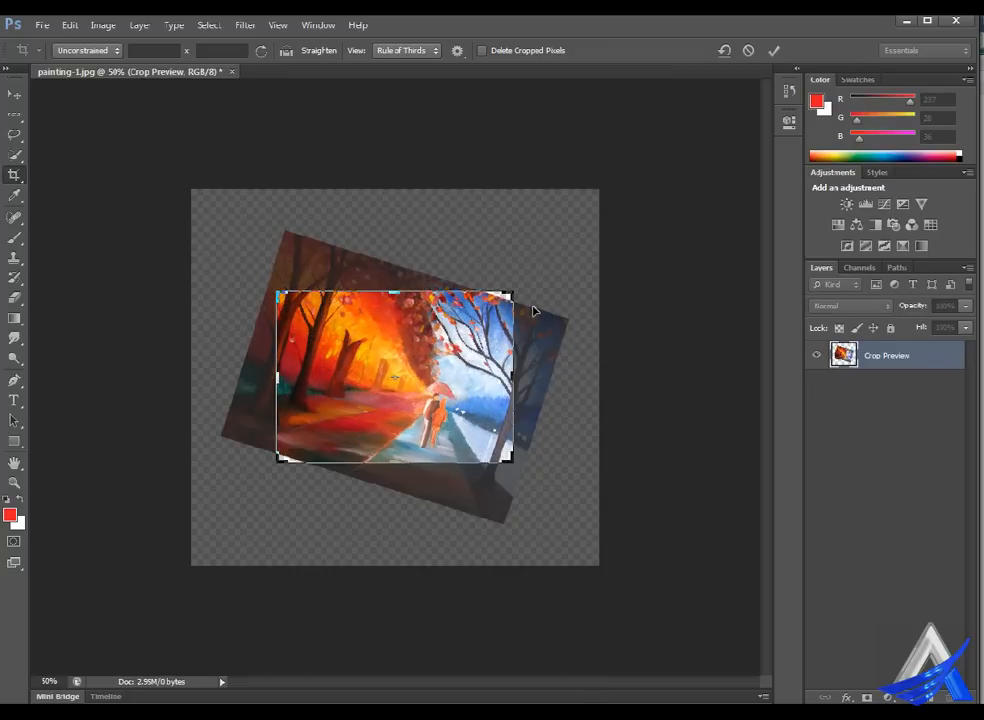
left_click(773, 50)
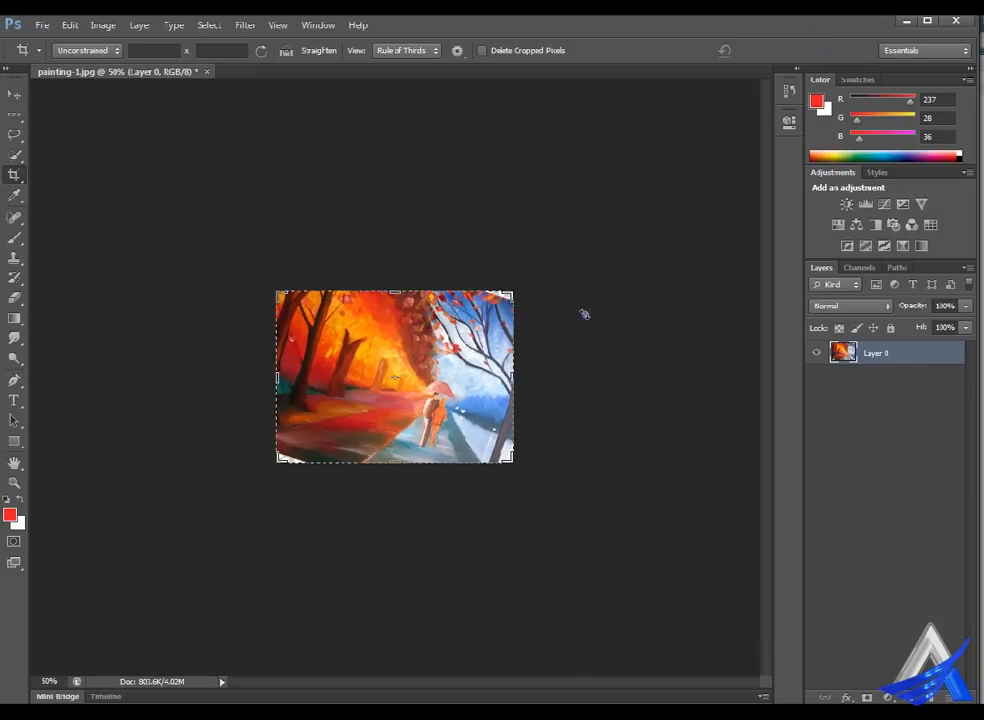
Straighten the layer to a Ruler line about 2.79 inches long at about -2.5° across the painting, undoing the clockwise-rotated crop.
left_click(15, 193)
right_click(15, 193)
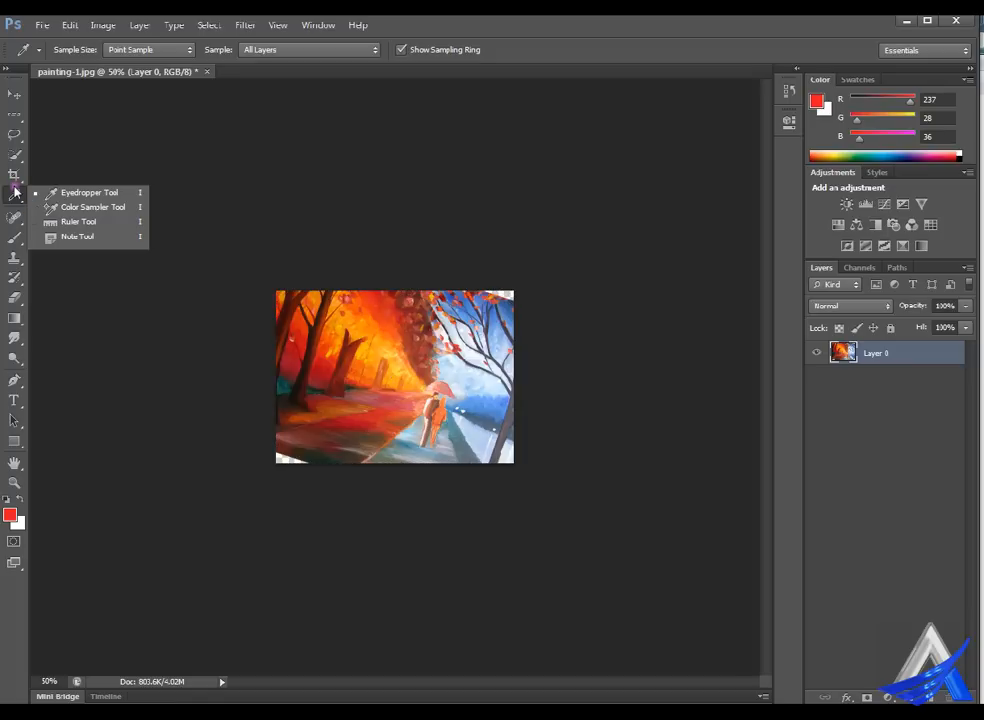
left_click(103, 222)
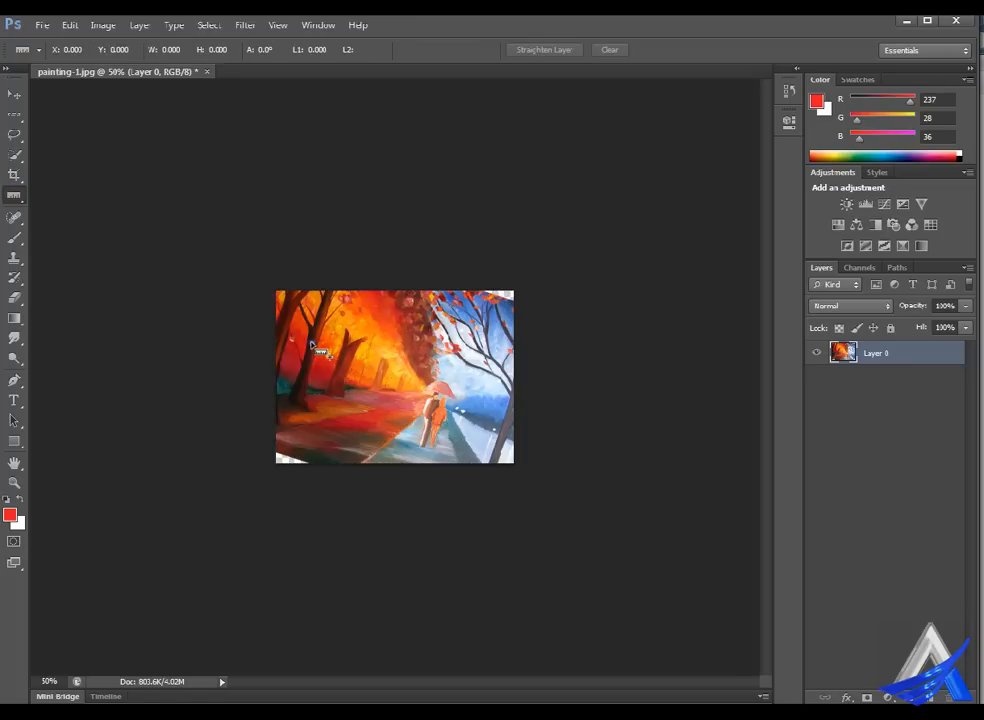
left_click_drag(311, 346, 505, 359)
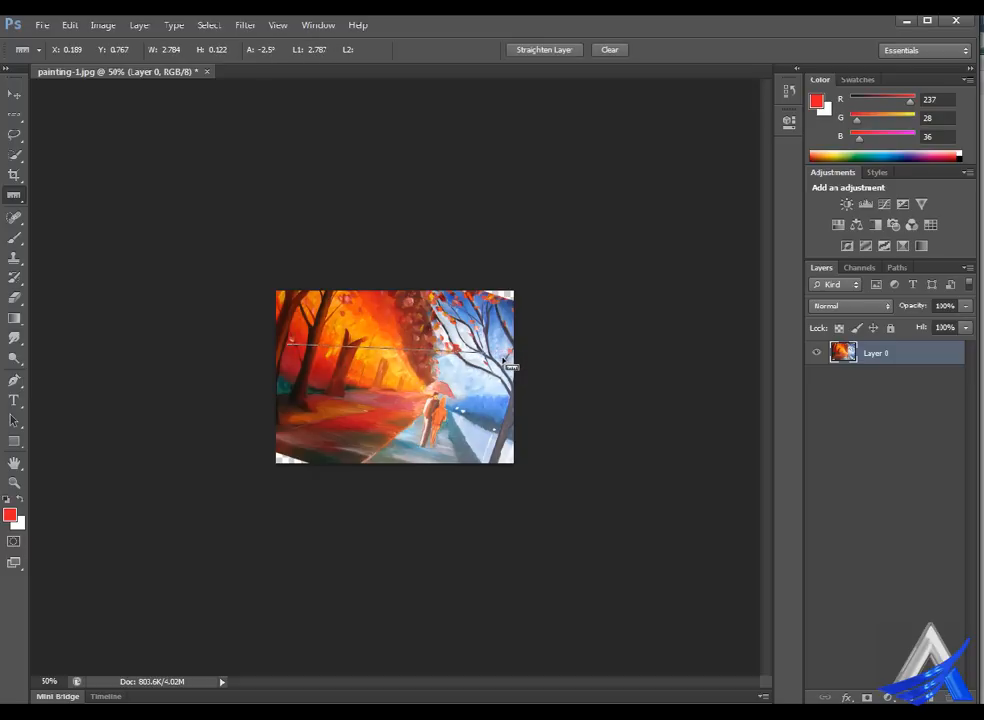
key("ctrl+z")
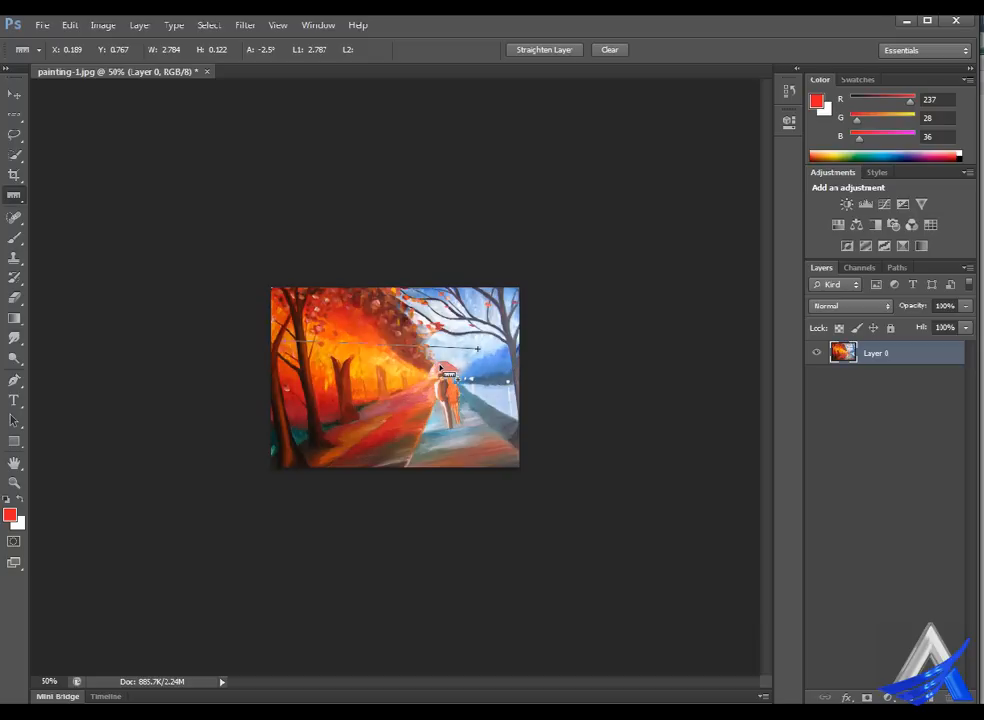
left_click(556, 47)
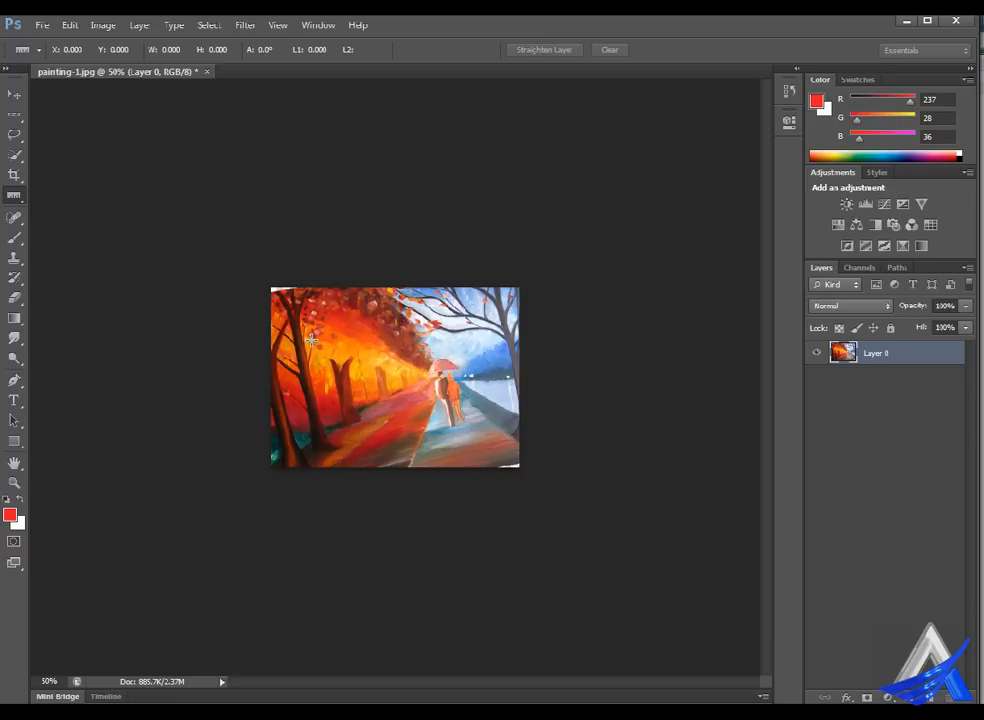
Straighten the layer again to a Ruler line about 2.97 inches long at about 0.6° across the painting.
scroll(302, 345, "up", 1)
left_click_drag(302, 345, 518, 341)
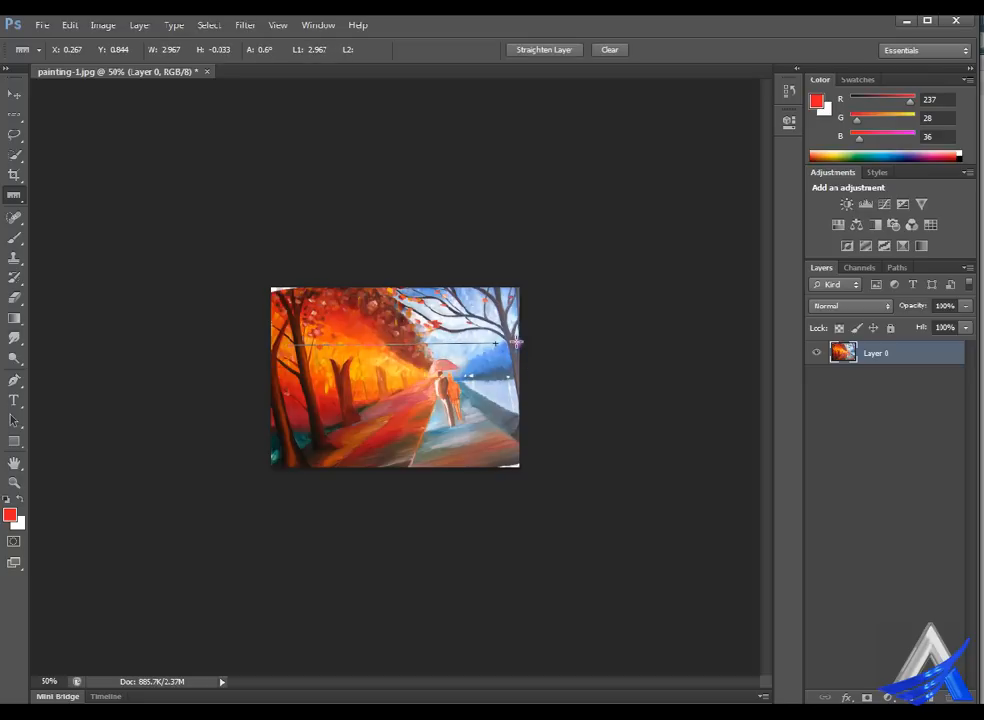
left_click(560, 48)
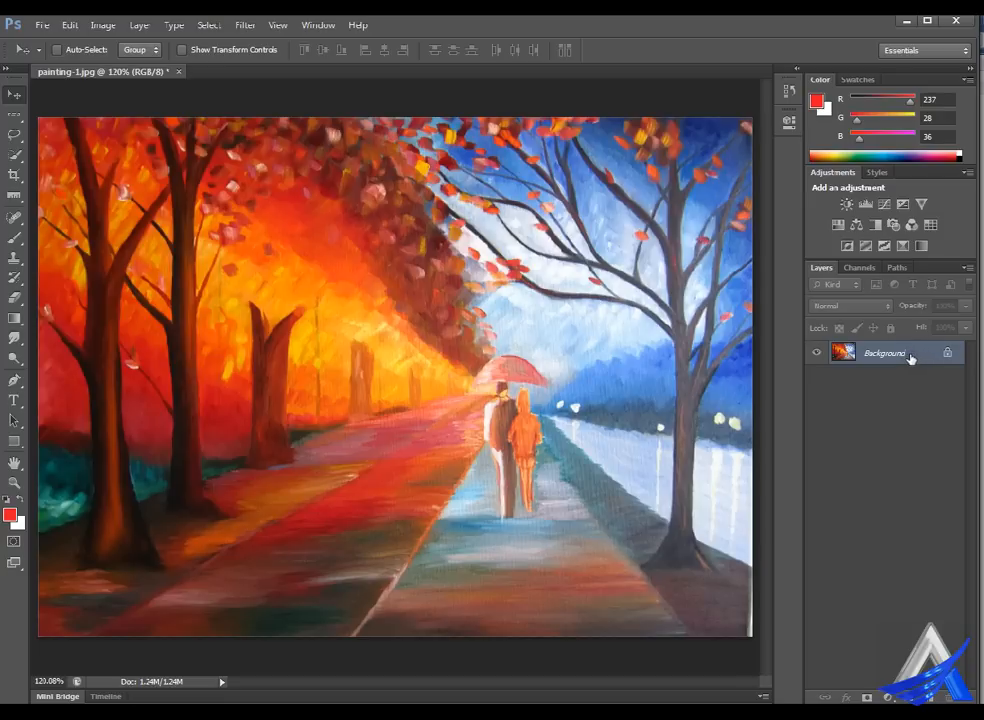
Duplicate the Background layer and start Free Transform on the copy.
left_click_drag(908, 355, 927, 697)
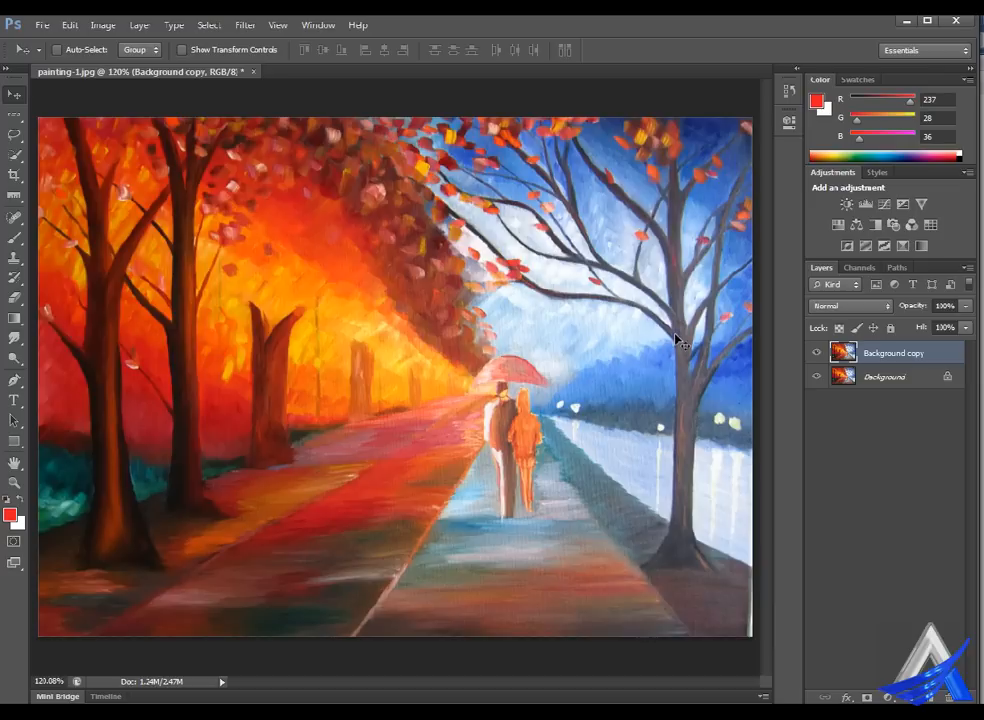
key("ctrl+1")
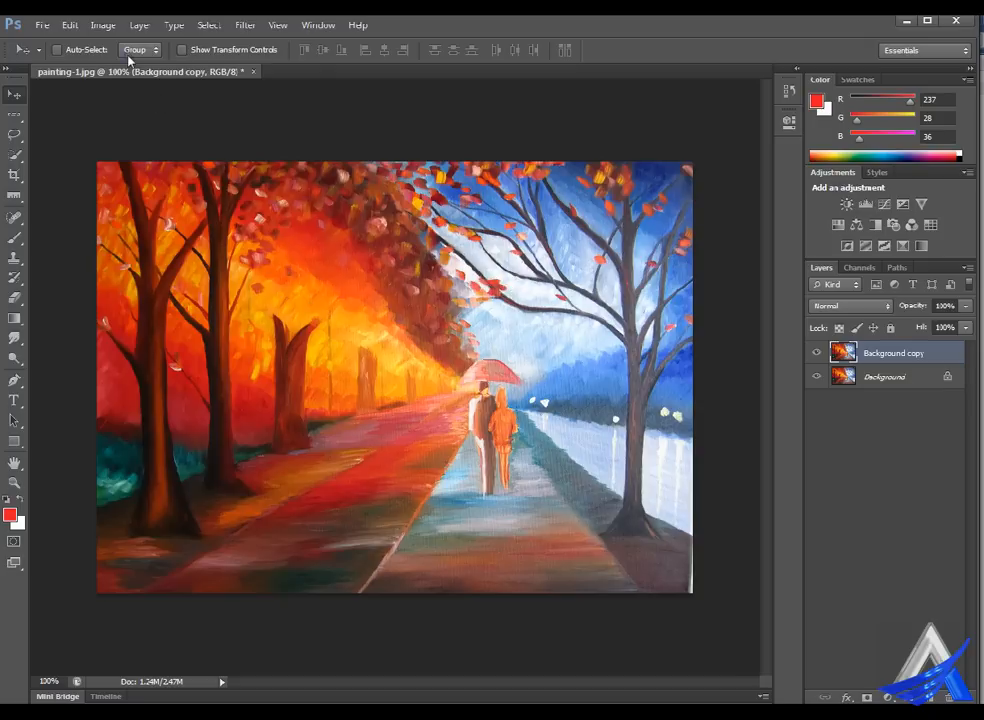
left_click(116, 24)
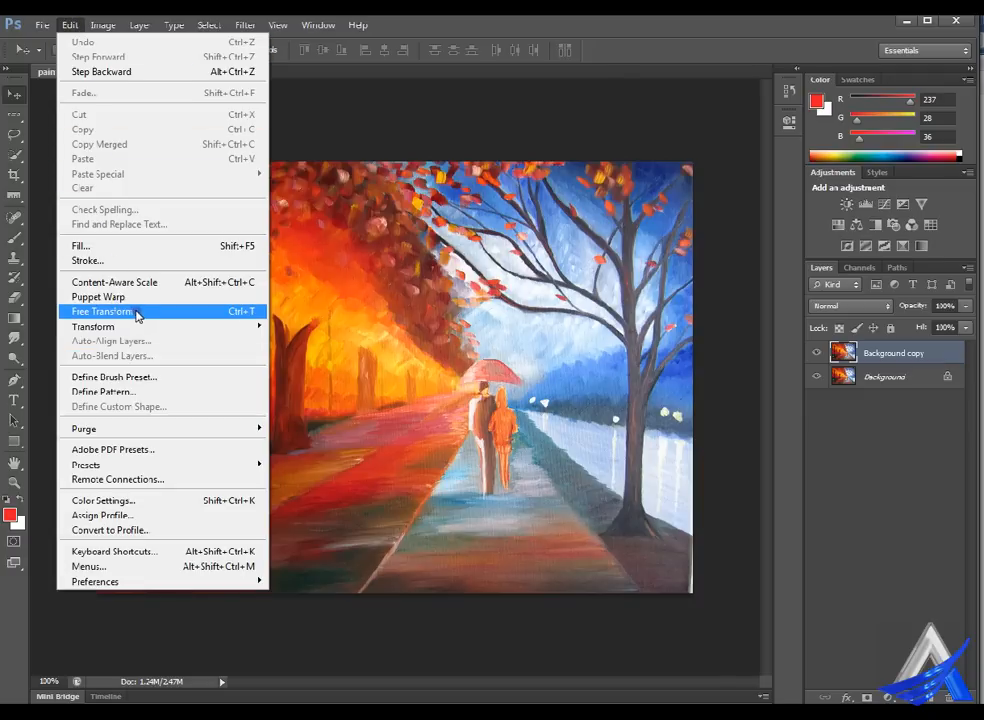
mouse_move(200, 327)
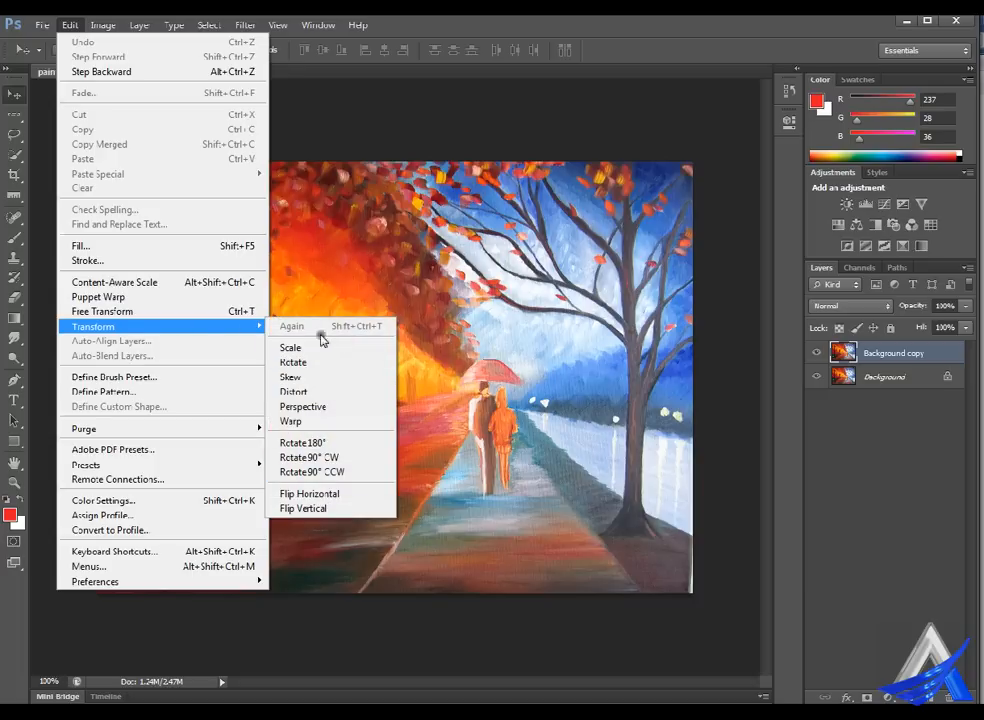
left_click(248, 314)
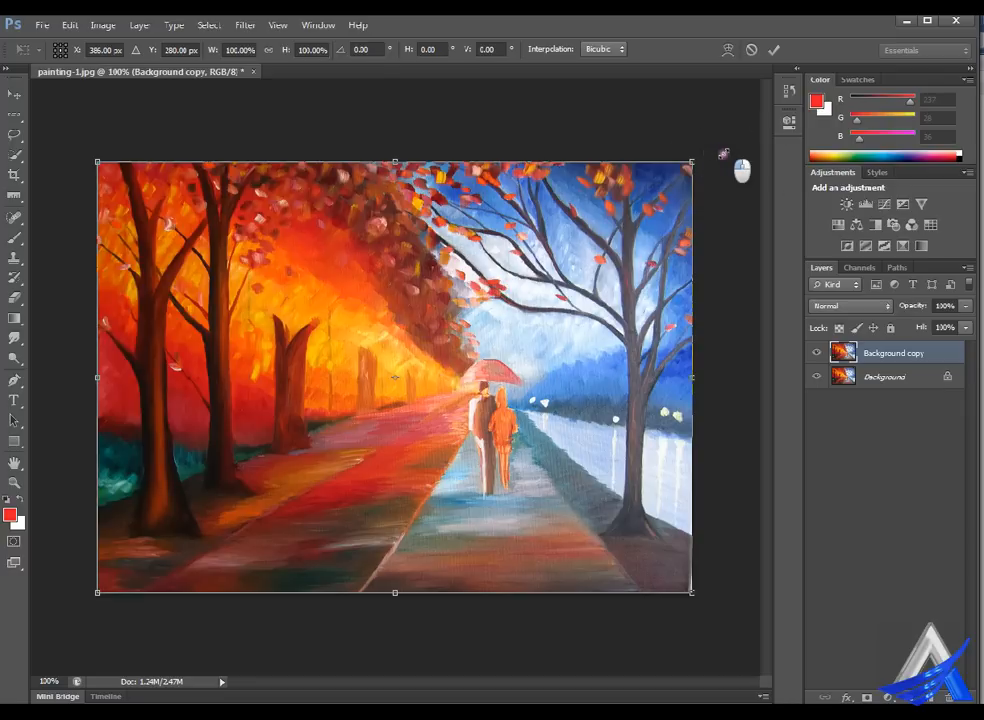
Try scaling the layer copy from its upper-right corner to about 73% width and 78% height, undoing each attempt.
left_click_drag(740, 167, 554, 248)
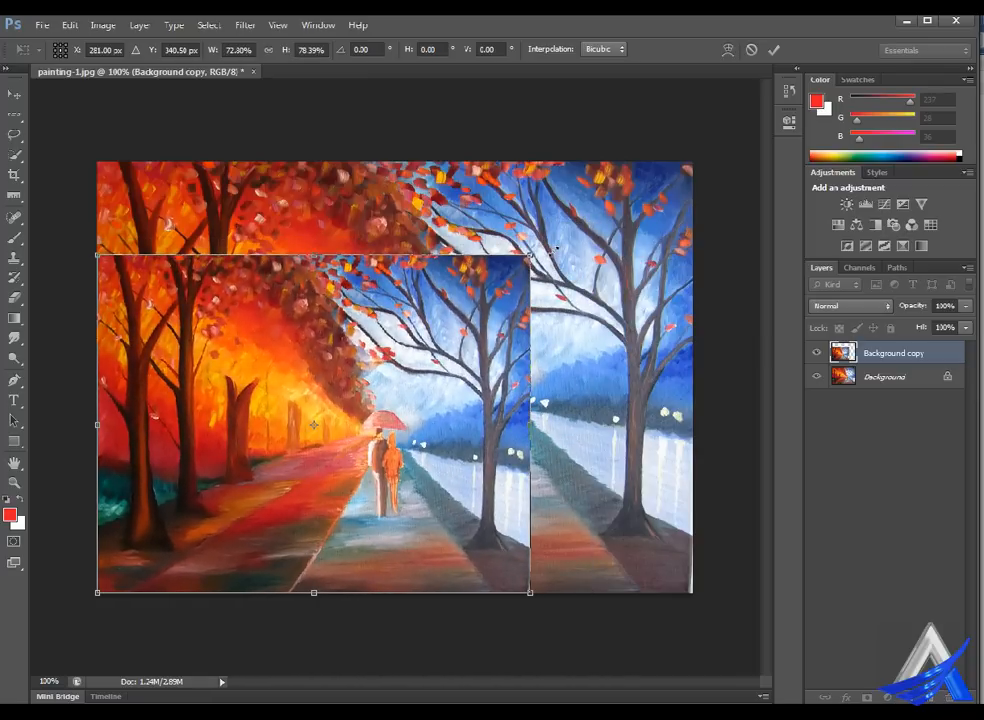
key("ctrl+z")
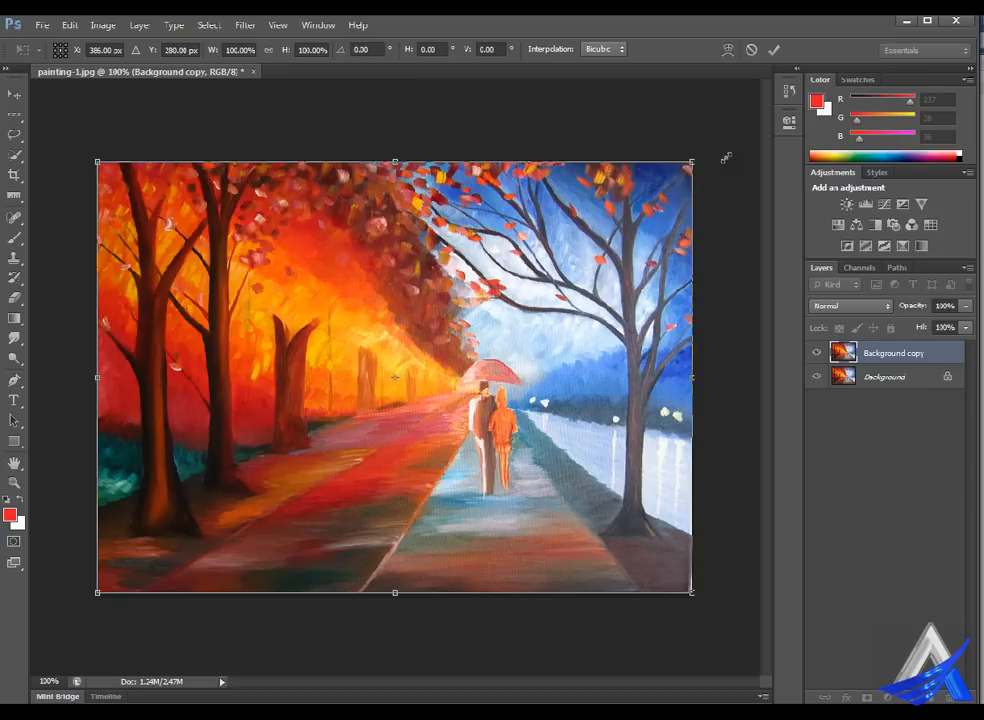
mouse_move(726, 155)
left_mouse_down()
mouse_move(642, 245)
mouse_move(526, 339)
mouse_move(757, 157)
mouse_move(739, 172)
left_mouse_up()
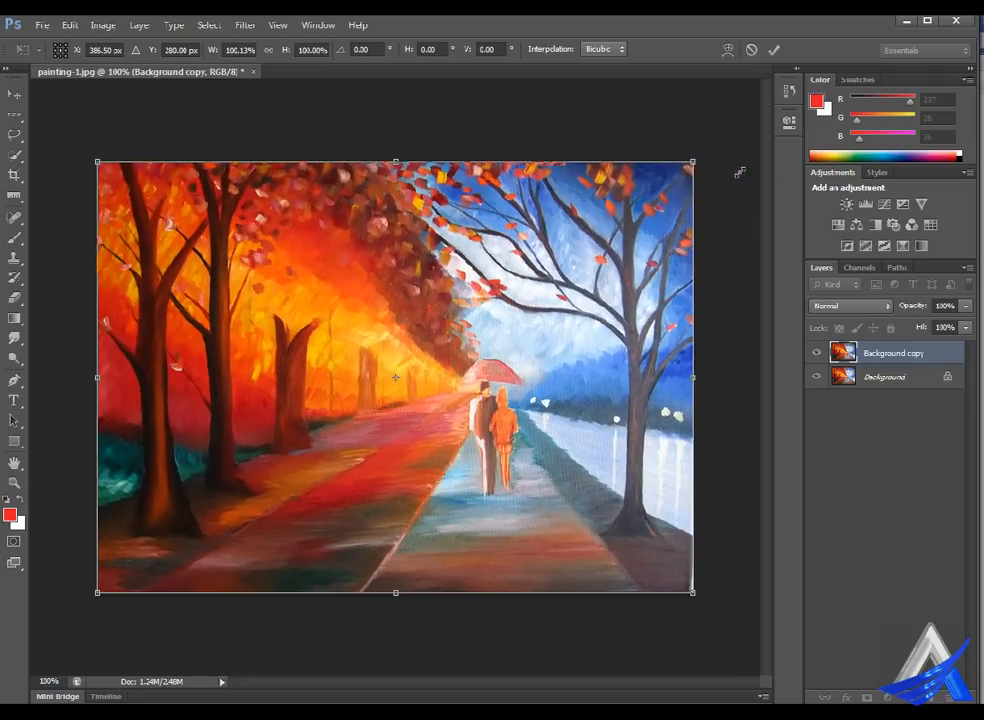
key("ctrl+z")
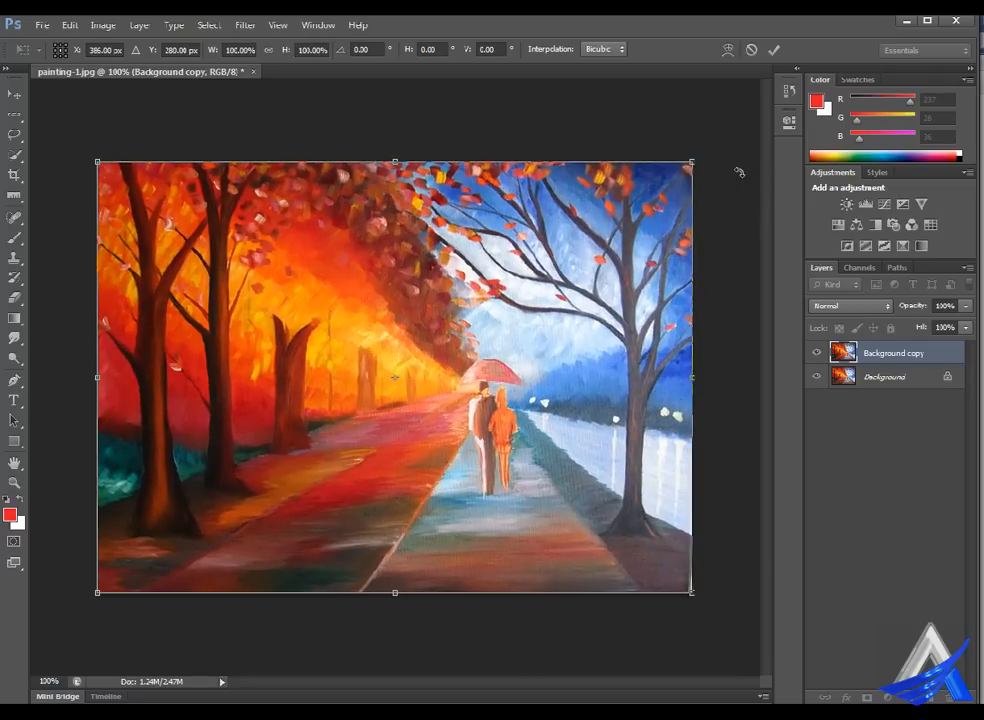
Scale the layer copy proportionally around its centre to about 63%.
left_click_drag(727, 154, 623, 256)
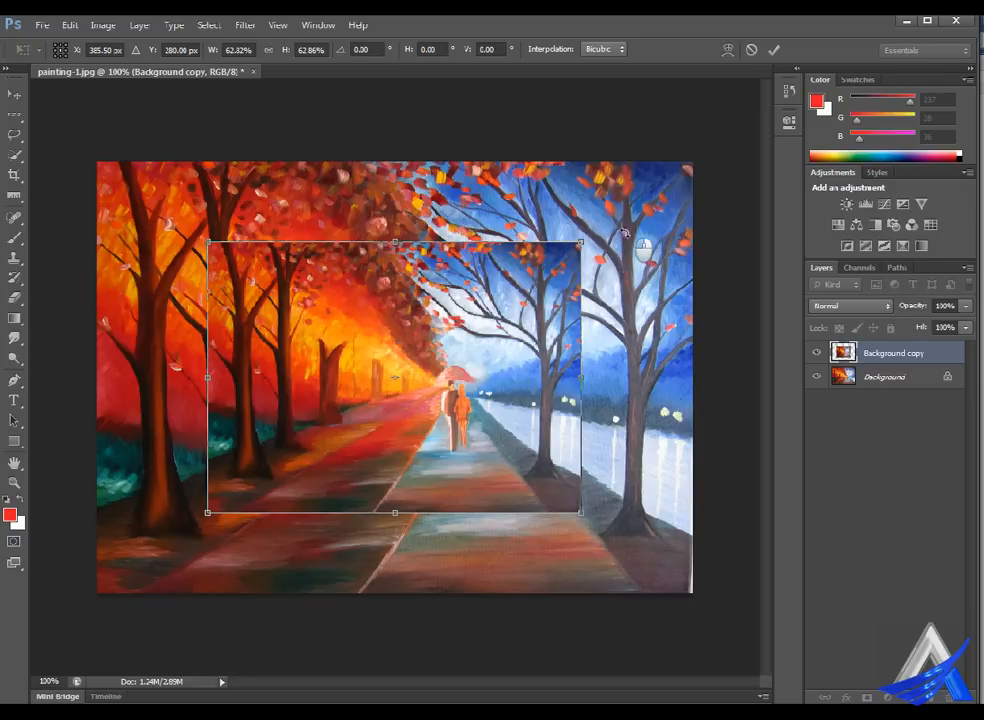
left_click_drag(623, 232, 604, 268)
left_click(82, 22)
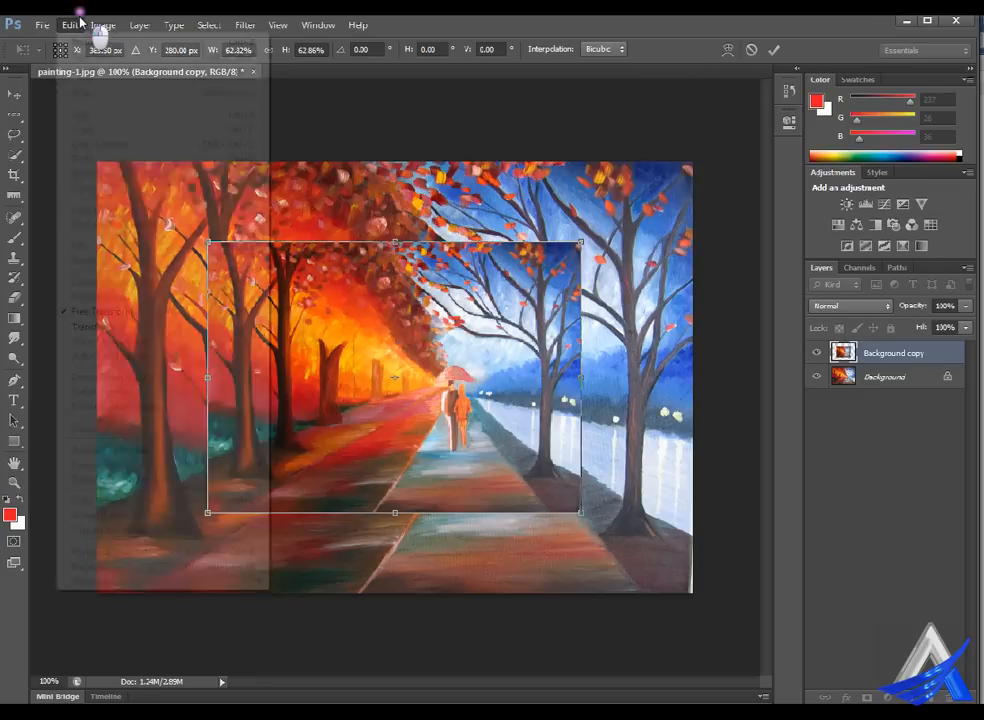
mouse_move(145, 330)
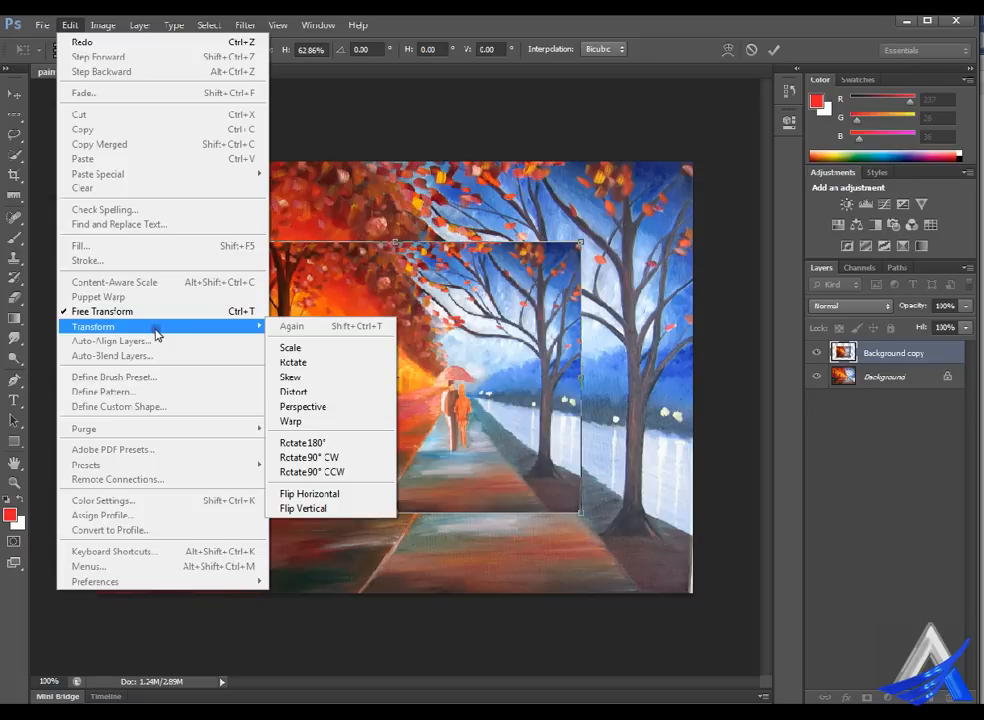
mouse_move(233, 328)
left_click(481, 341)
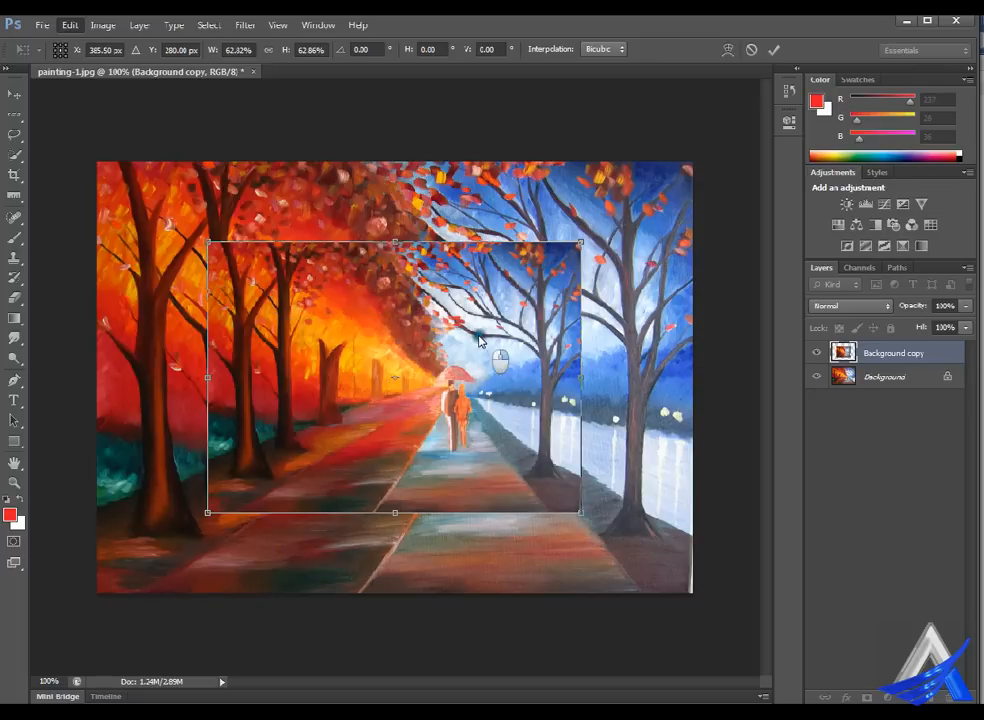
right_click(462, 341)
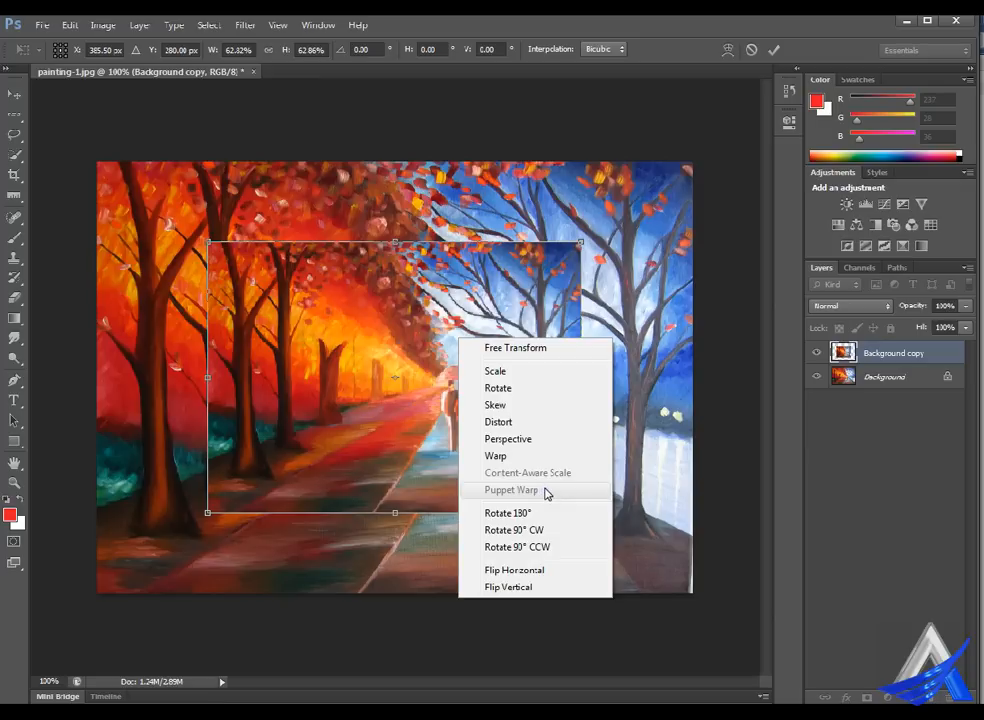
left_click(402, 439)
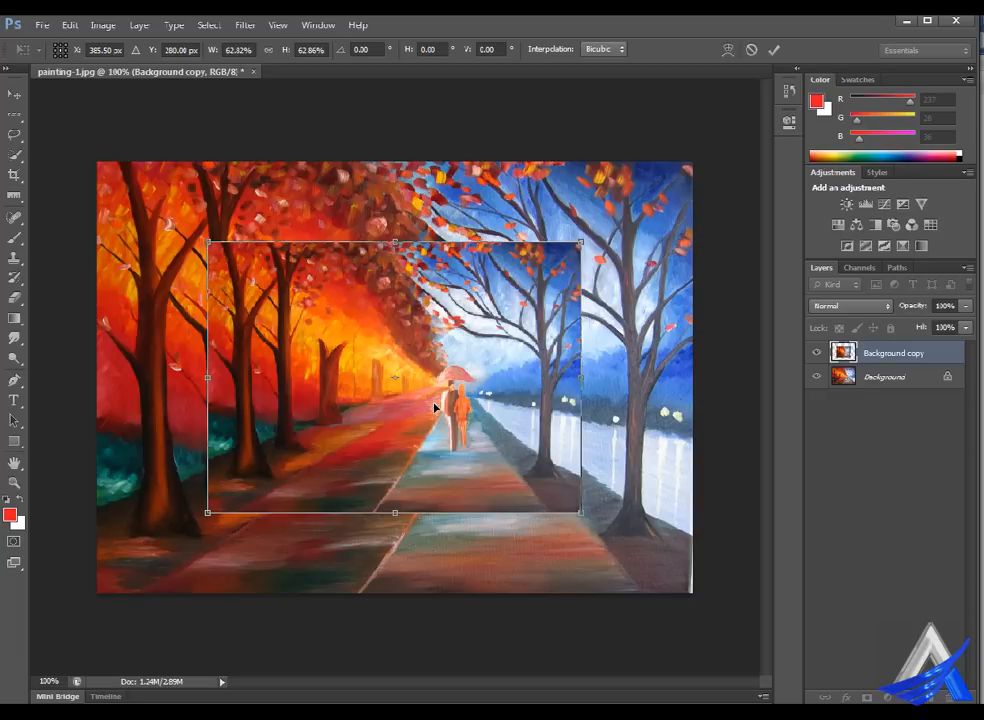
Apply a Perspective transform that shortens the right edge of the layer copy, with a vertical skew of about 5.9°.
right_click(443, 329)
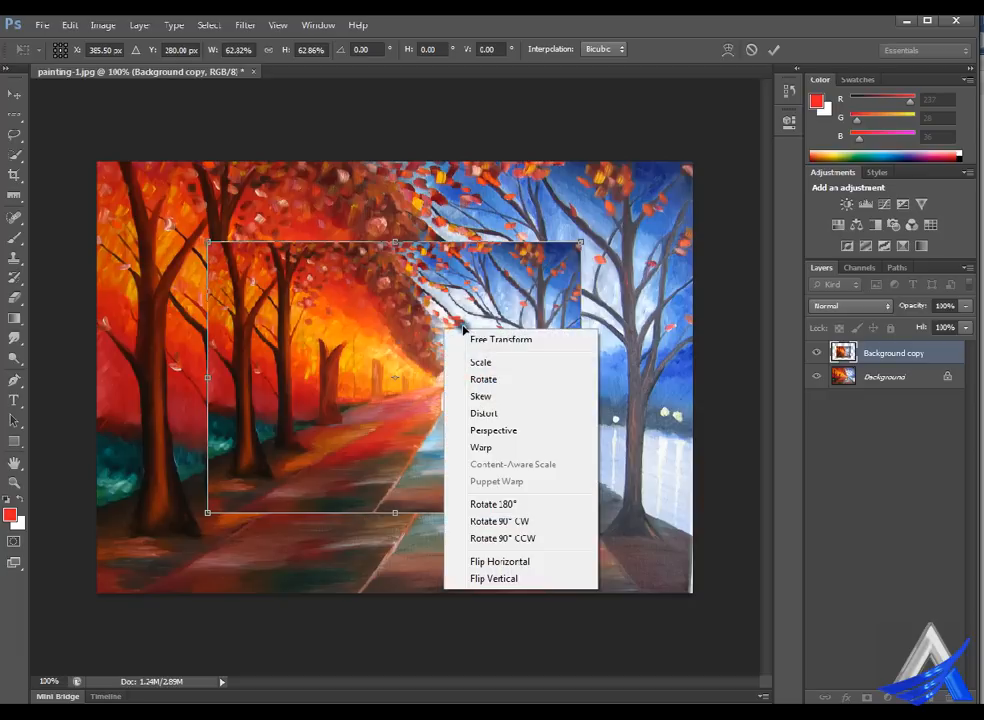
left_click(536, 432)
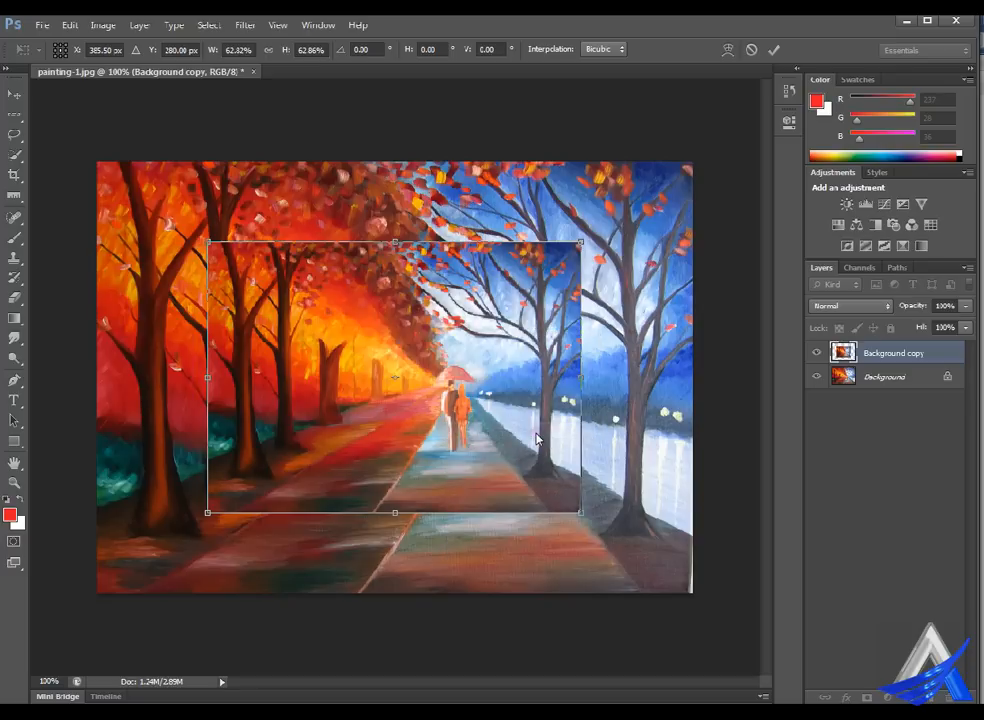
left_click(610, 241)
left_click_drag(610, 241, 612, 282)
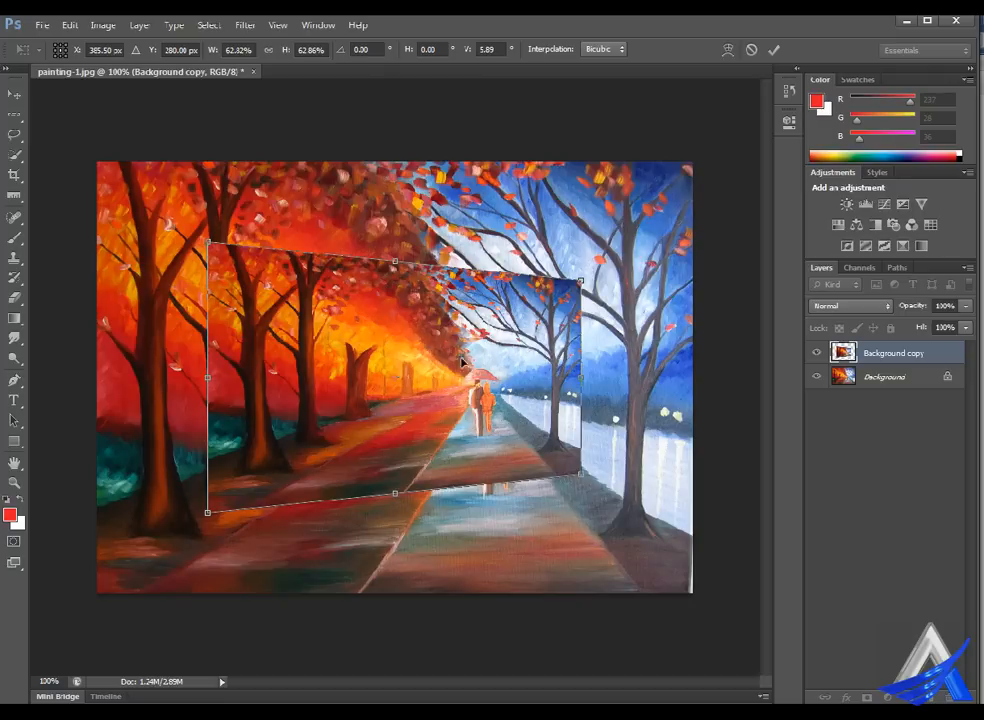
Narrow the layer copy to about 60% width with Free Transform, shift it slightly right, and apply the transformation.
right_click(414, 352)
left_click(453, 364)
left_click_drag(581, 376, 567, 381)
left_click_drag(470, 377, 495, 375)
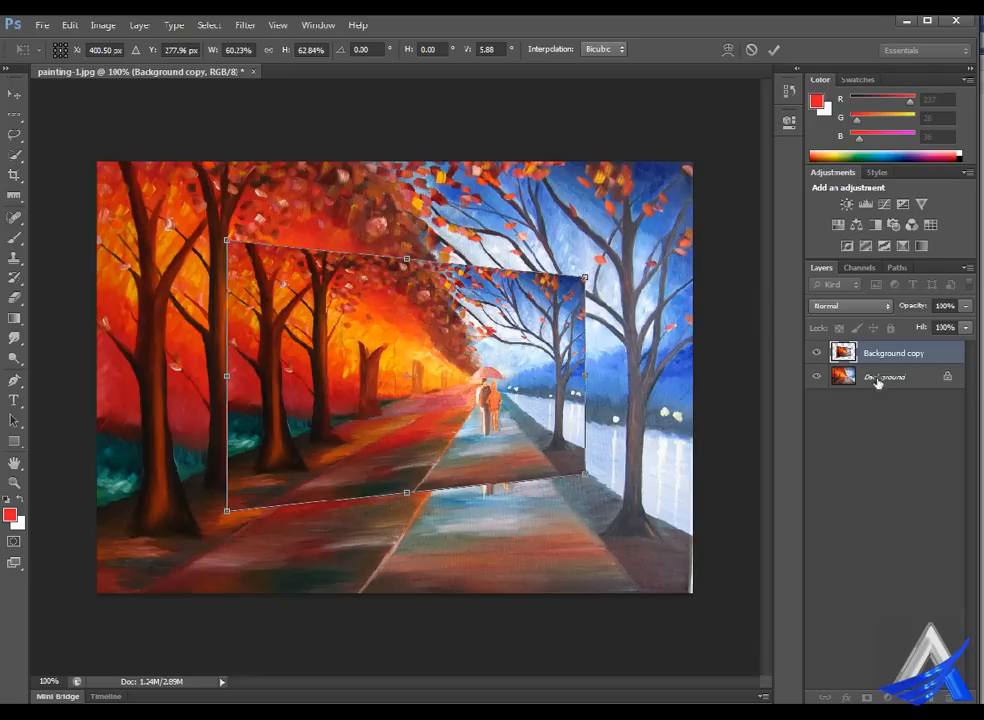
left_click(14, 93)
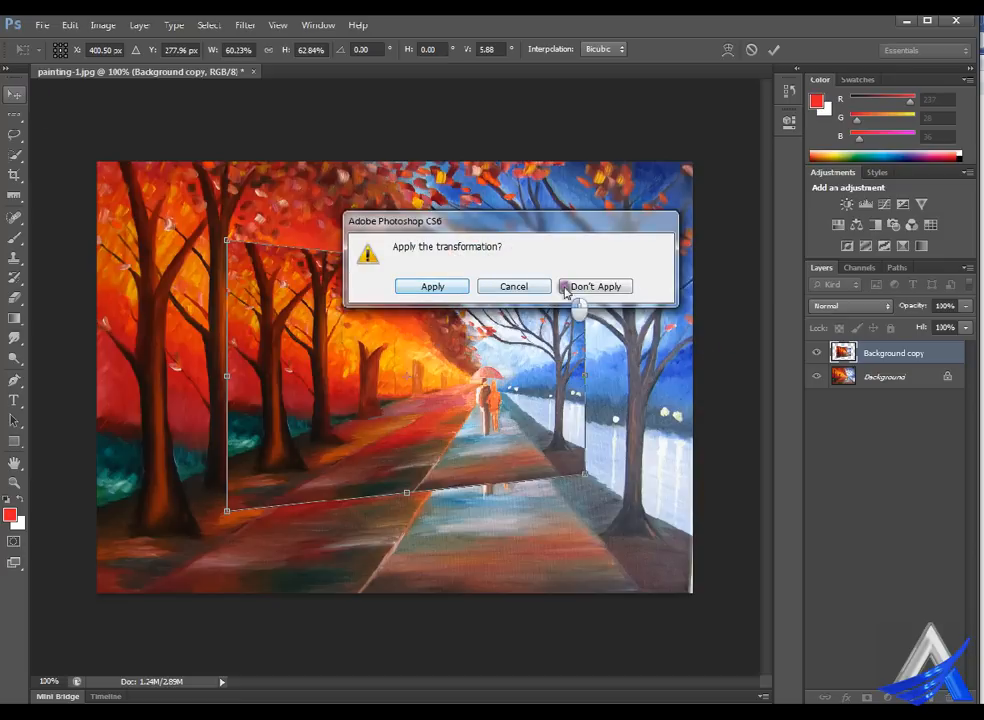
left_click(463, 286)
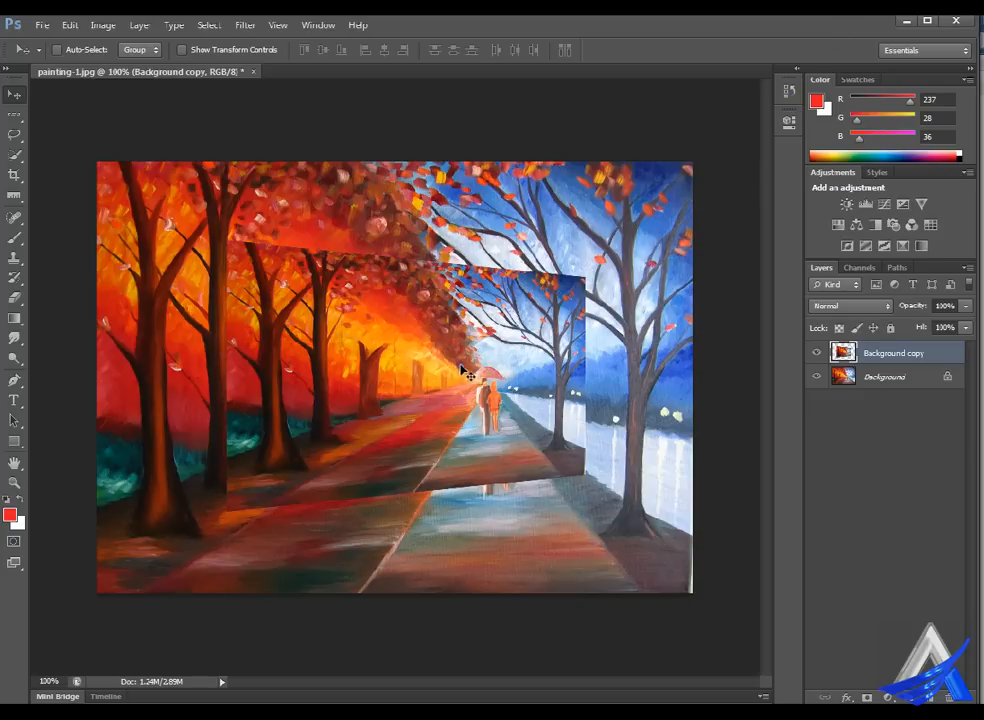
Convert the locked Background into a regular layer named Layer 0.
left_click(918, 380)
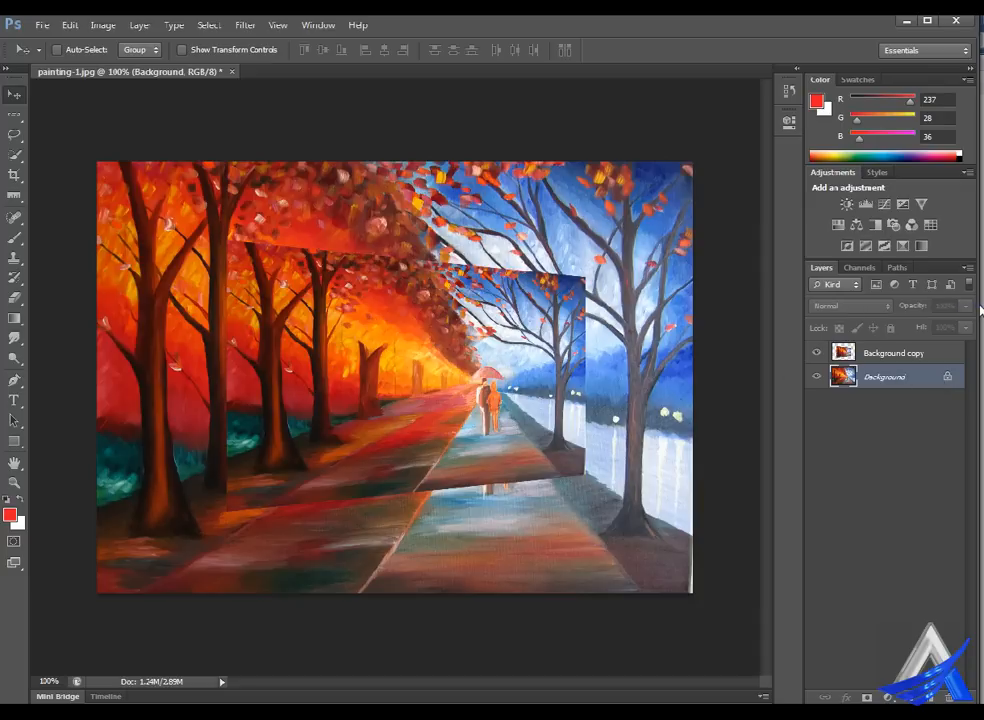
left_click(139, 25)
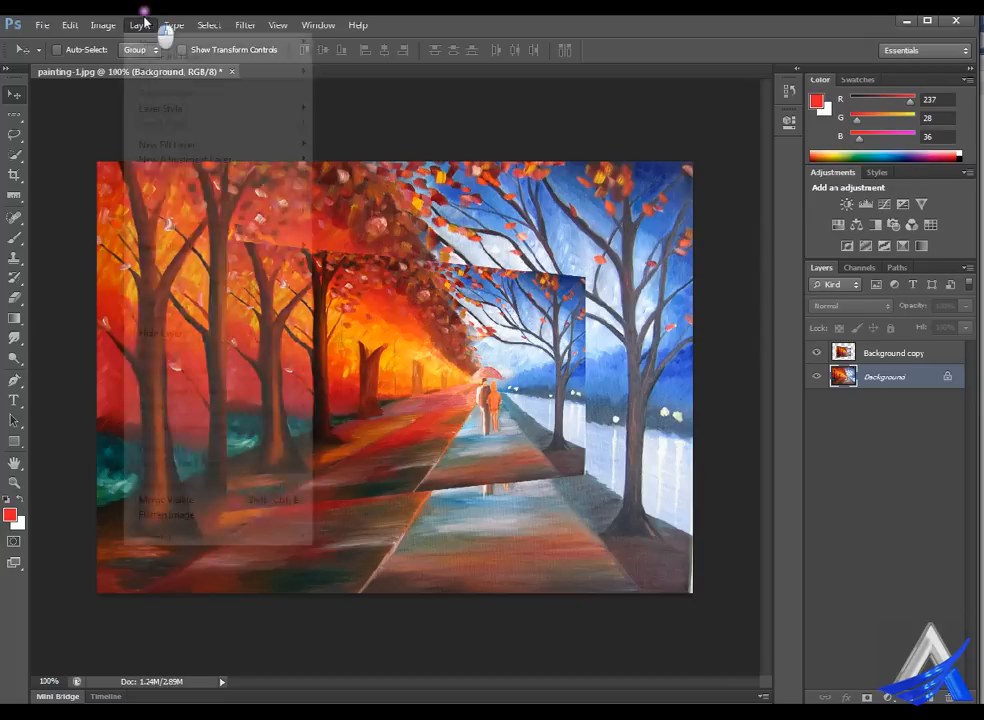
mouse_move(157, 38)
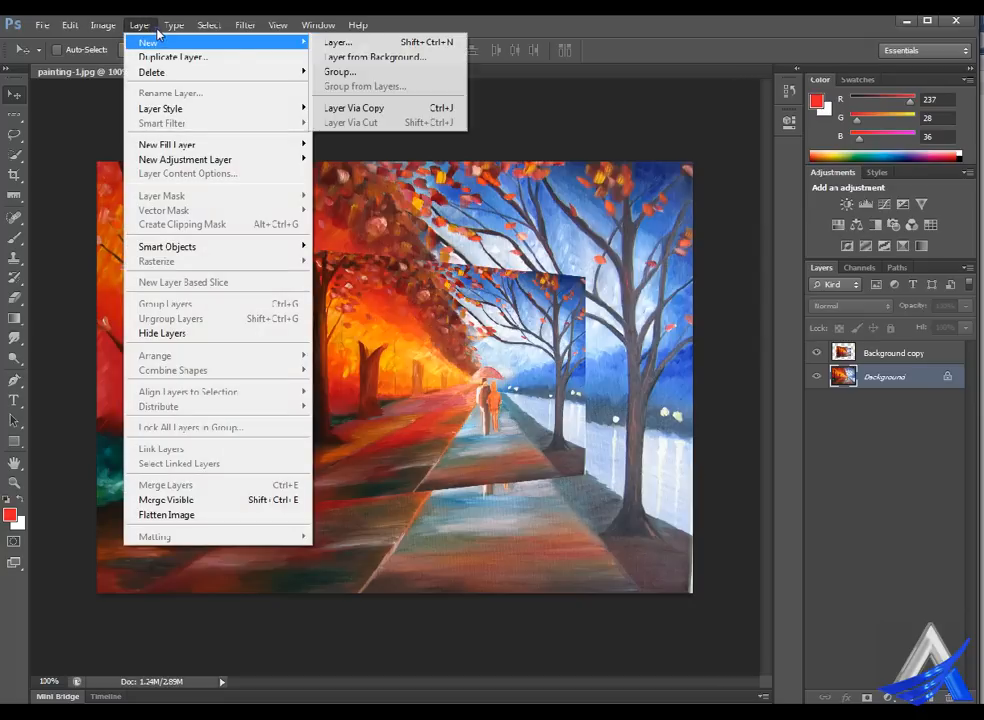
left_click(367, 52)
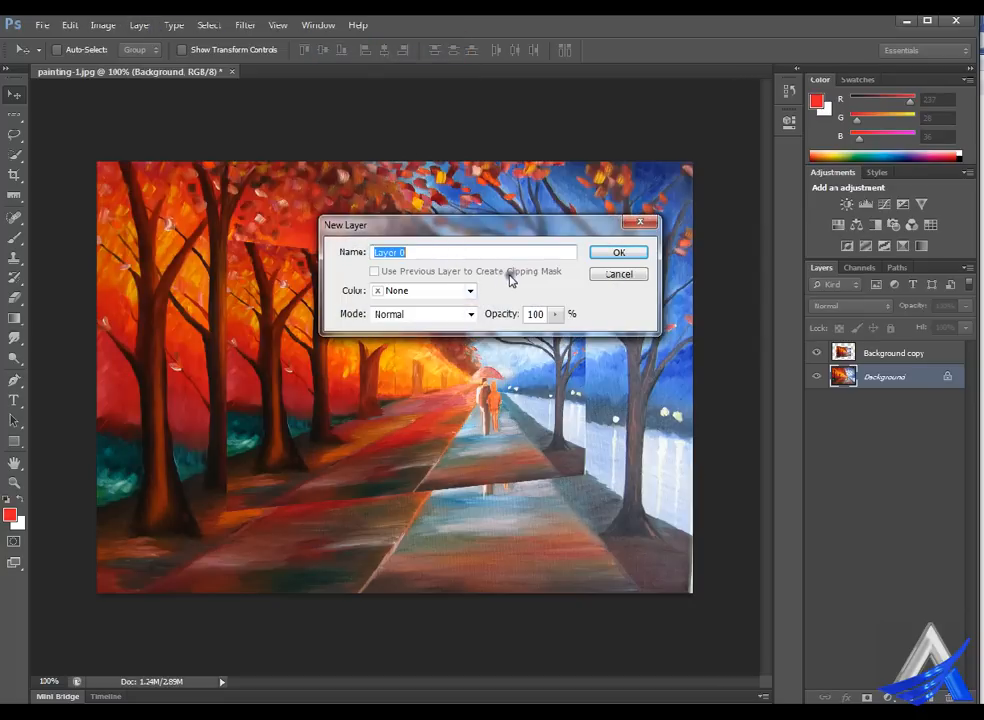
left_click(620, 251)
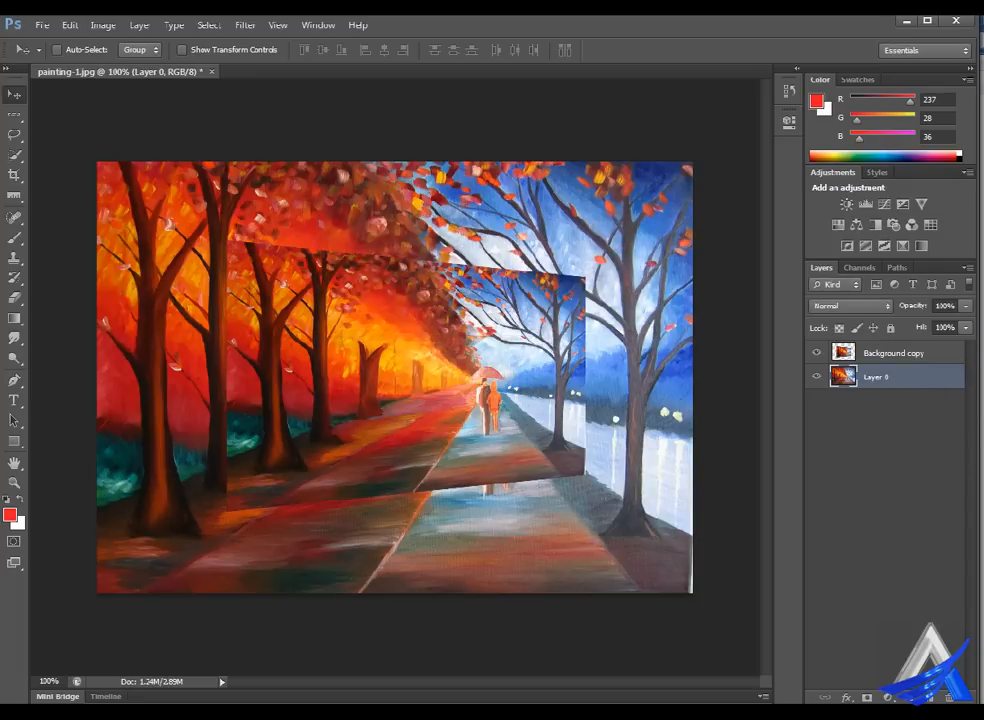
Lower the opacity of Layer 0 to about 25%.
left_click(966, 306)
mouse_move(966, 323)
left_mouse_down()
mouse_move(940, 325)
mouse_move(949, 327)
left_mouse_up()
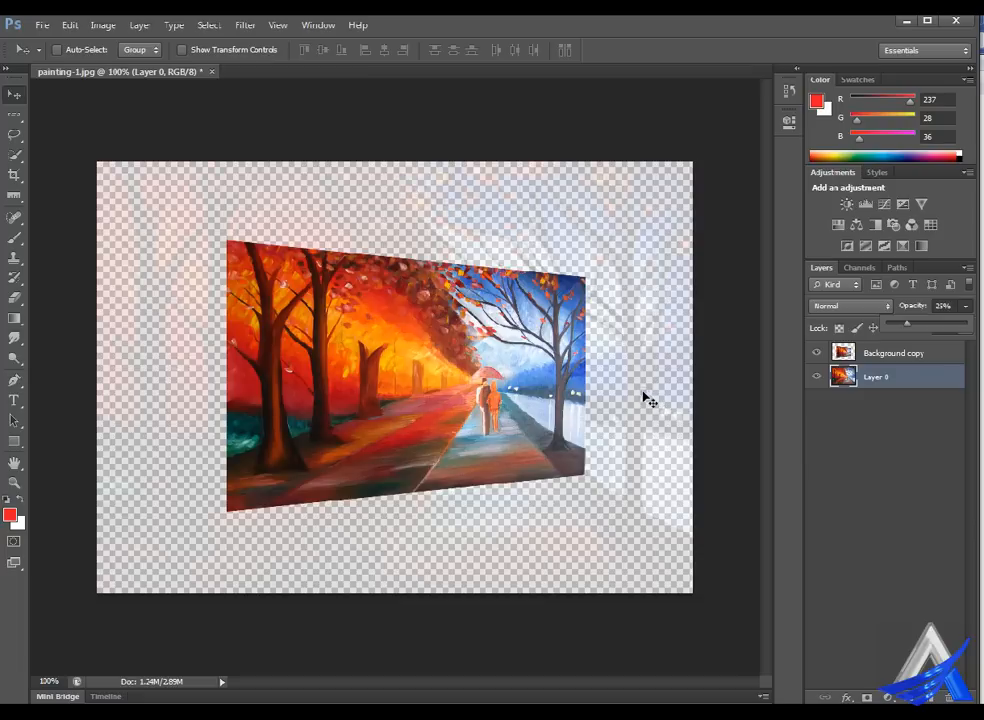
Set the transparency grid size to None in the Transparency & Gamut preferences.
left_click(69, 24)
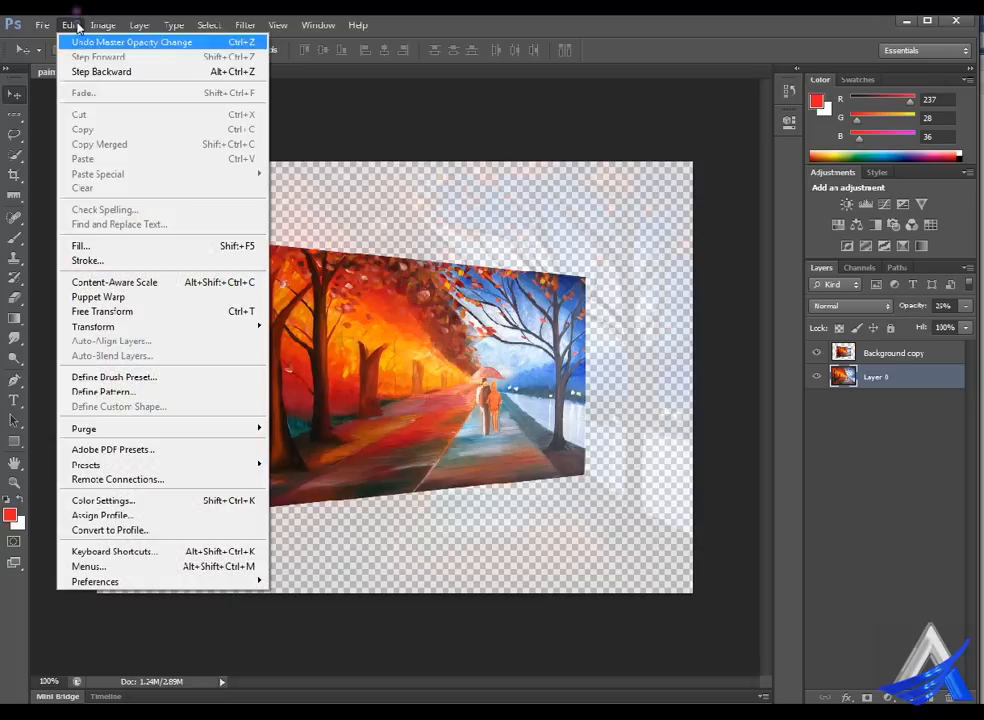
mouse_move(113, 594)
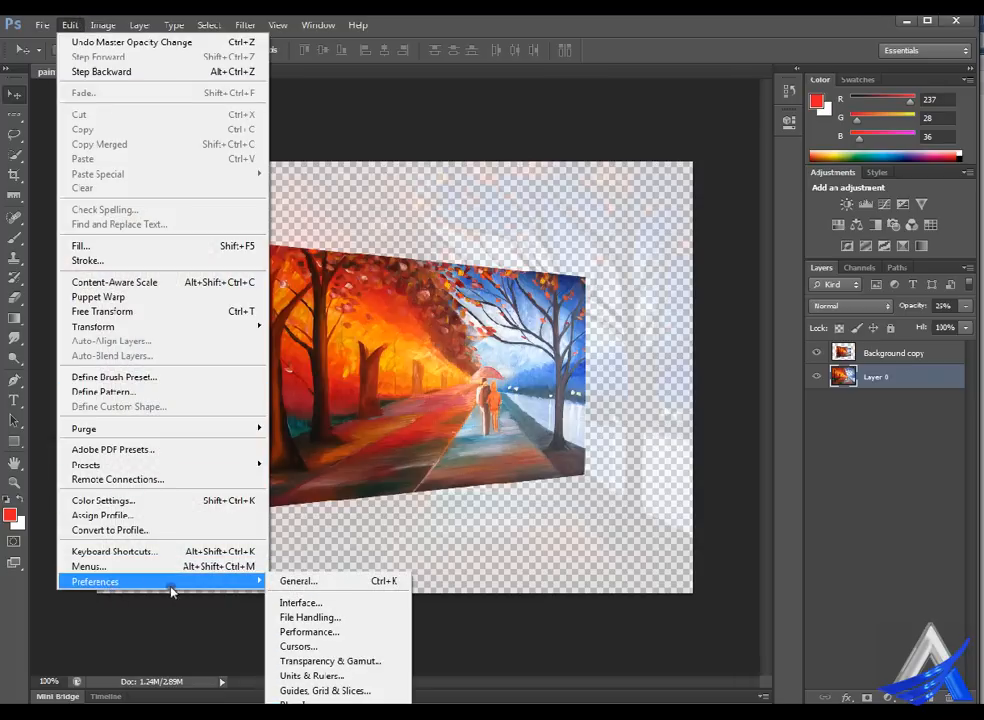
left_click(362, 663)
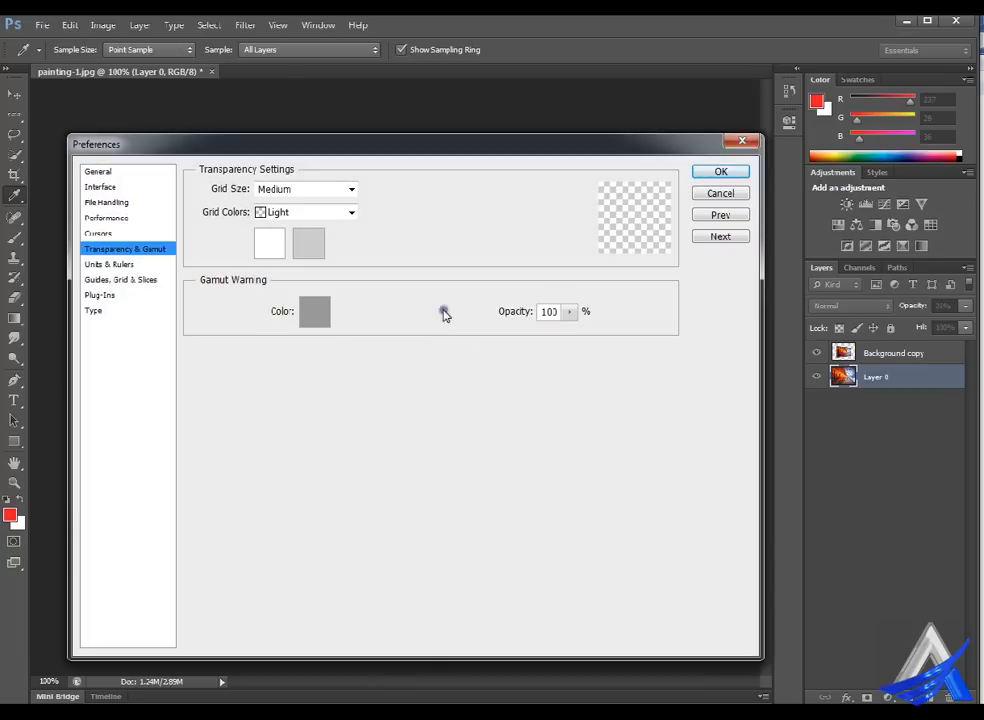
left_click(366, 210)
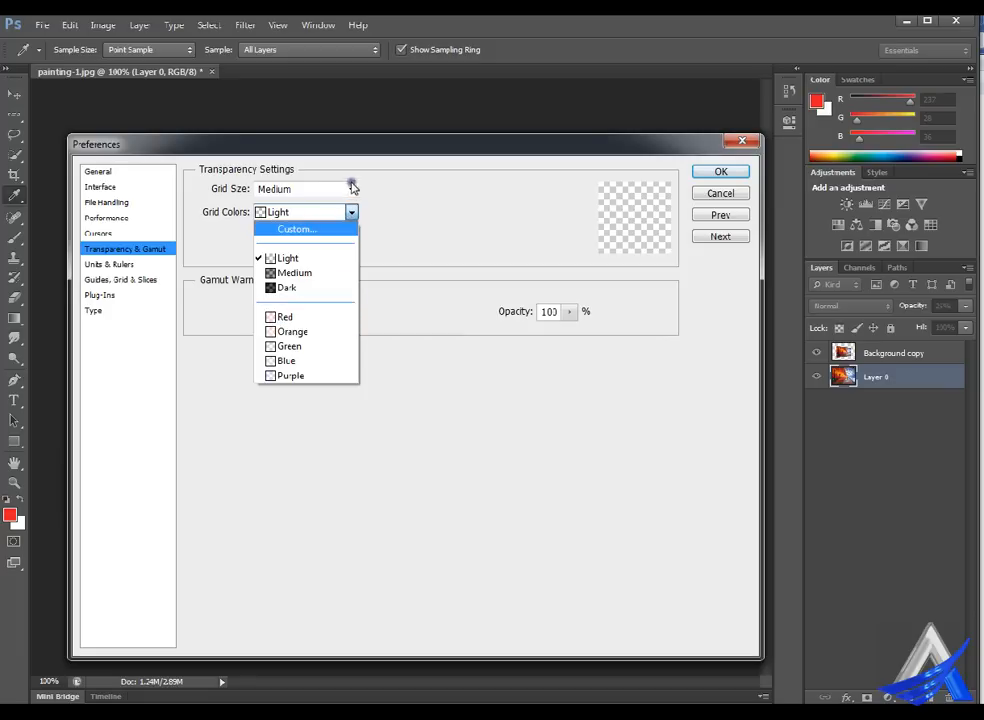
left_click(352, 187)
left_click(352, 188)
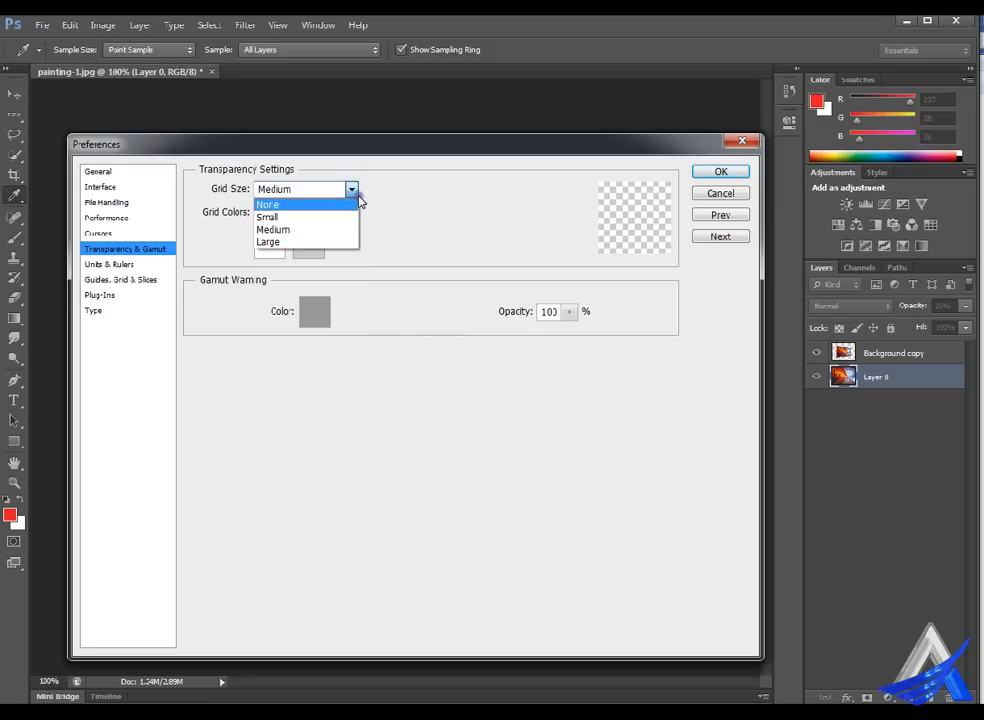
left_click(356, 204)
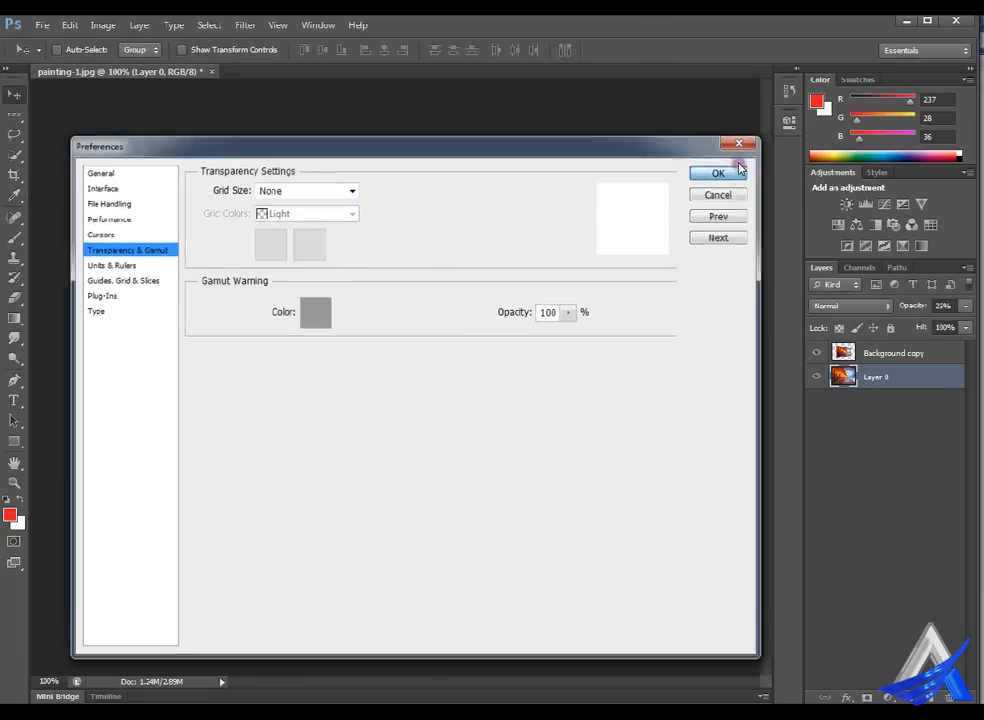
left_click(740, 168)
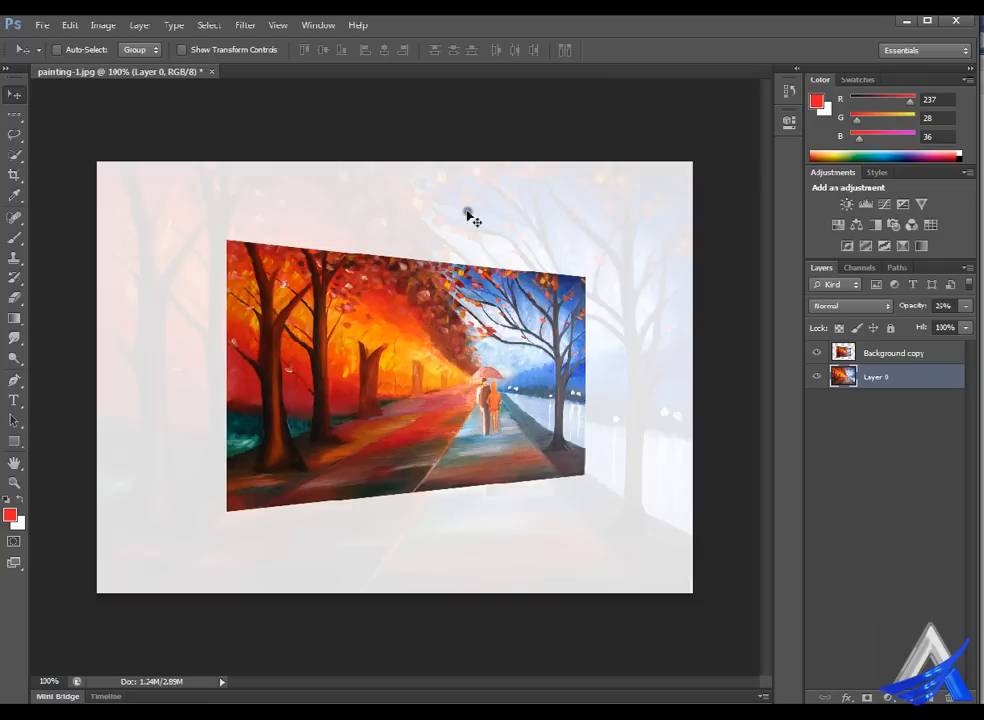
Raise the opacity of Layer 0 to about 45%.
left_click(966, 305)
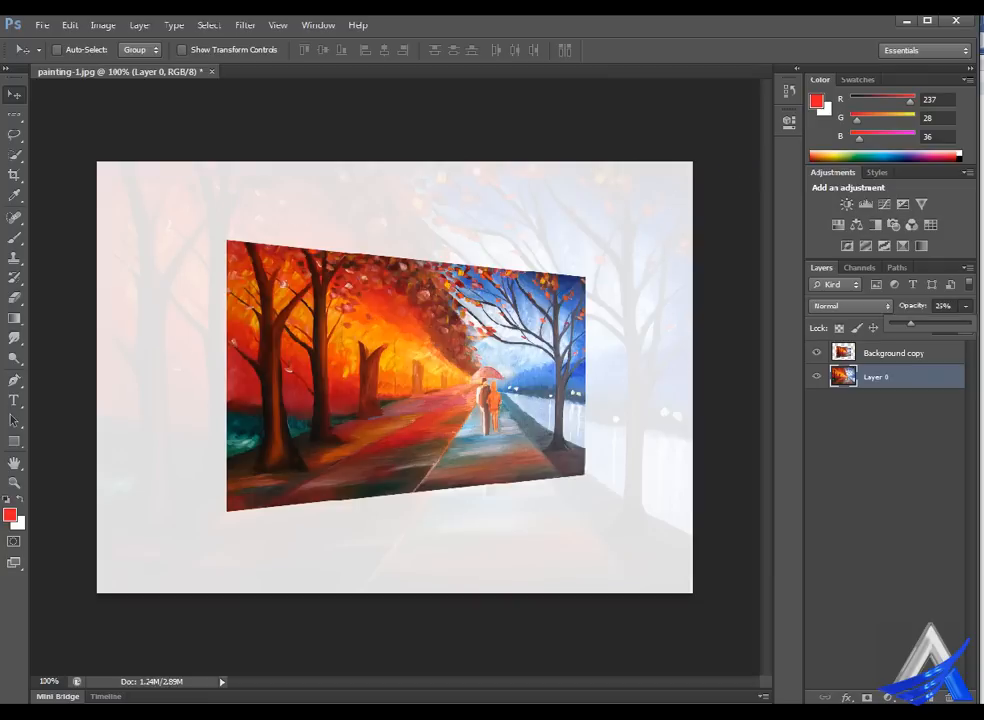
left_click_drag(954, 326, 972, 327)
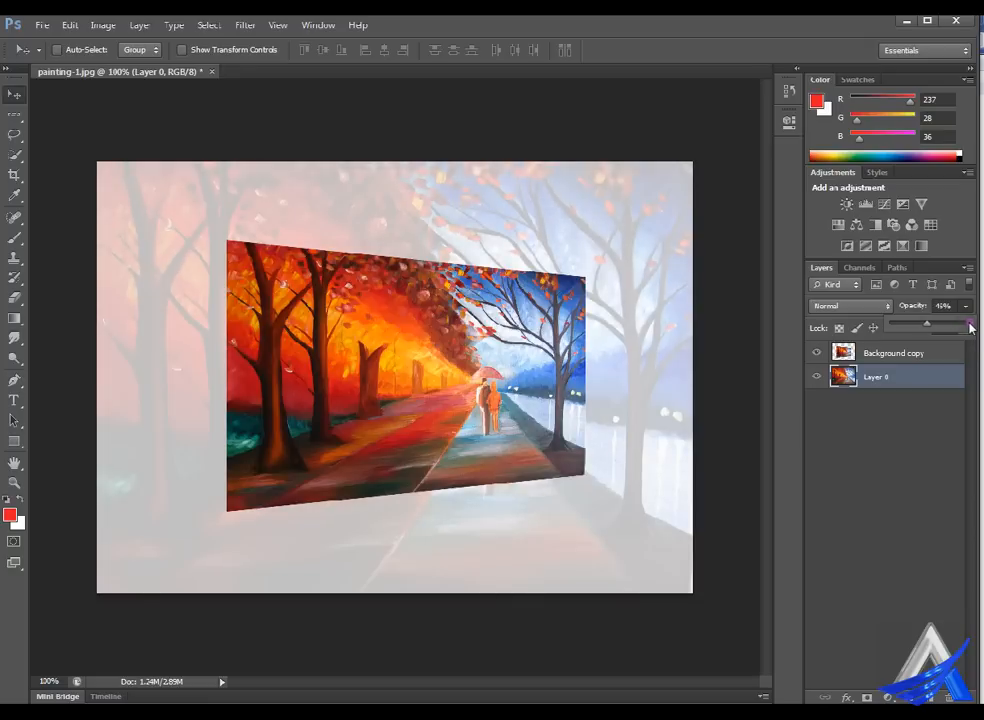
left_click(620, 530)
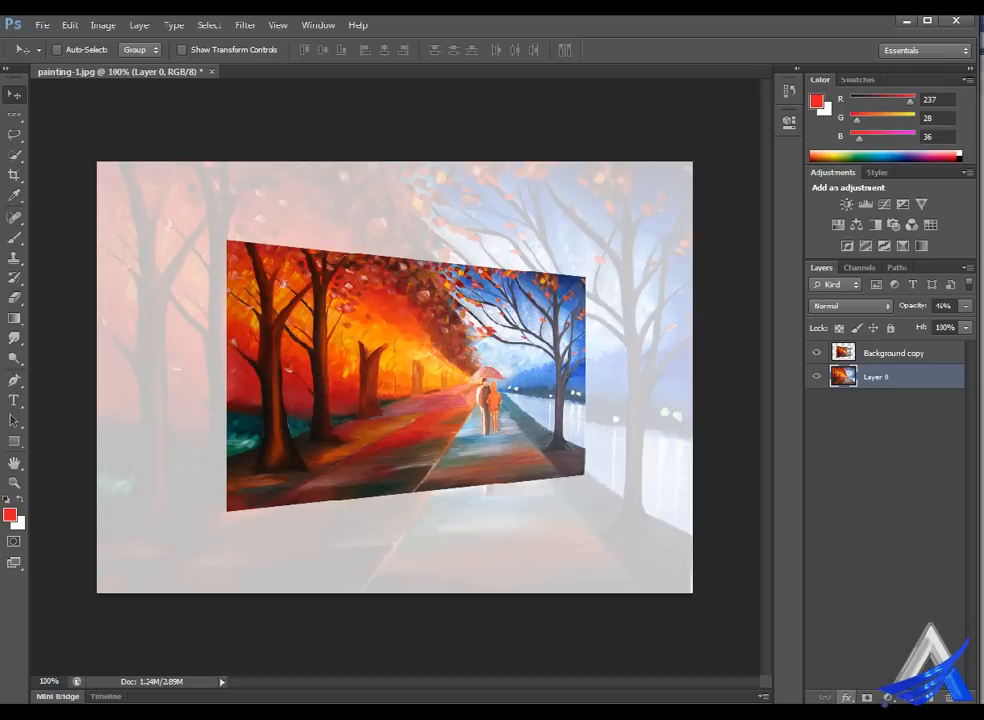
Try a drop shadow on Layer 0 with a 51° angle and 195 px distance, and switch the effect off.
left_click(847, 697)
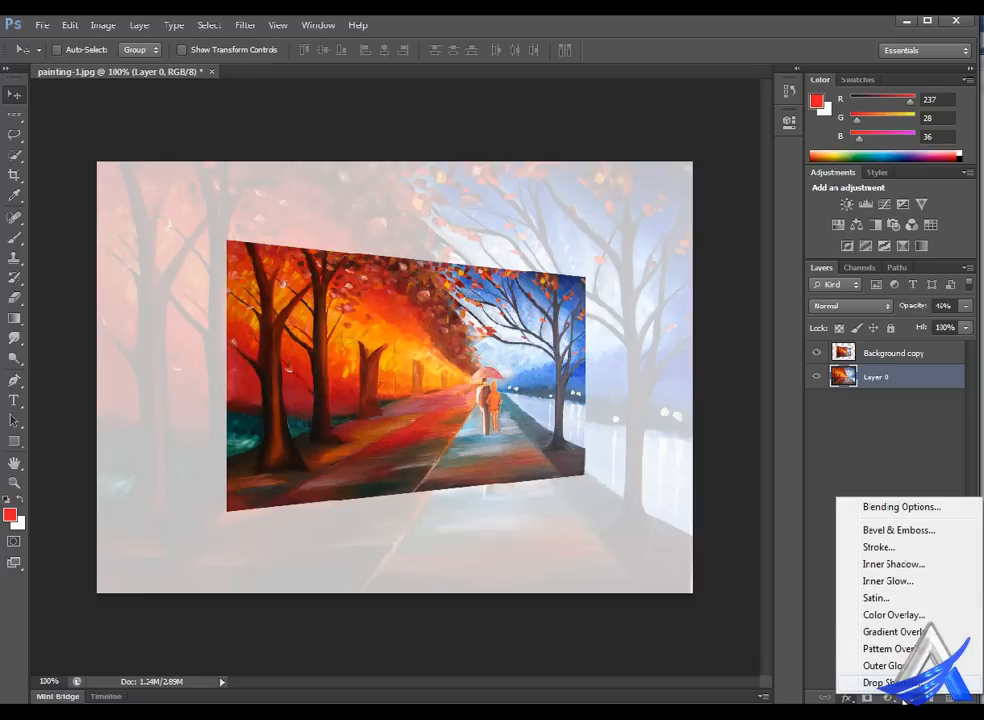
left_click(895, 683)
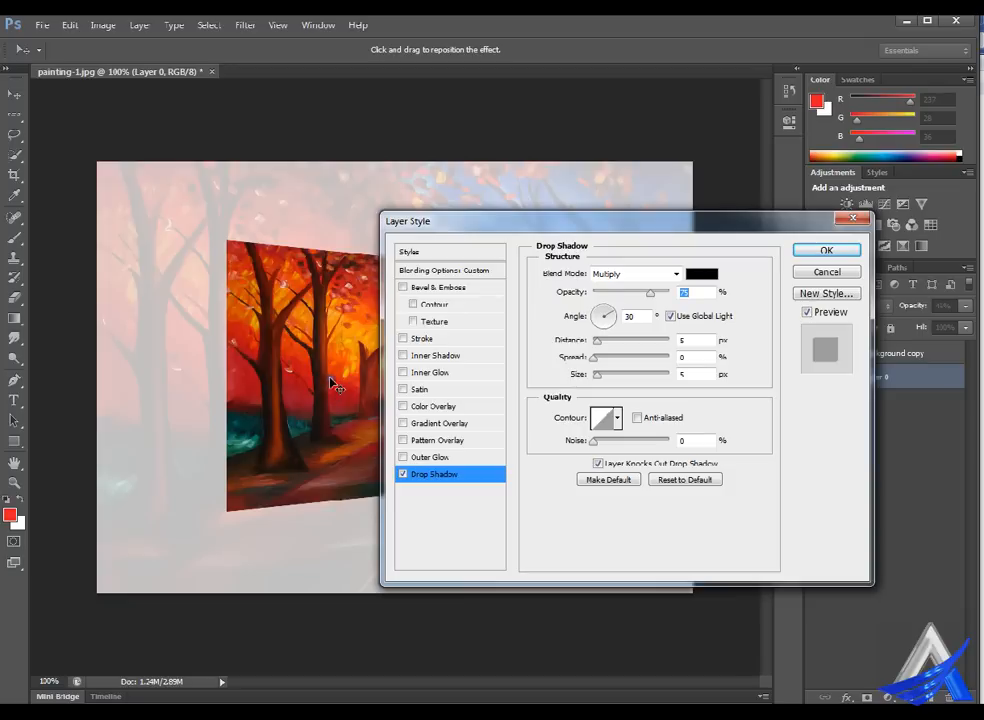
left_click_drag(331, 383, 364, 502)
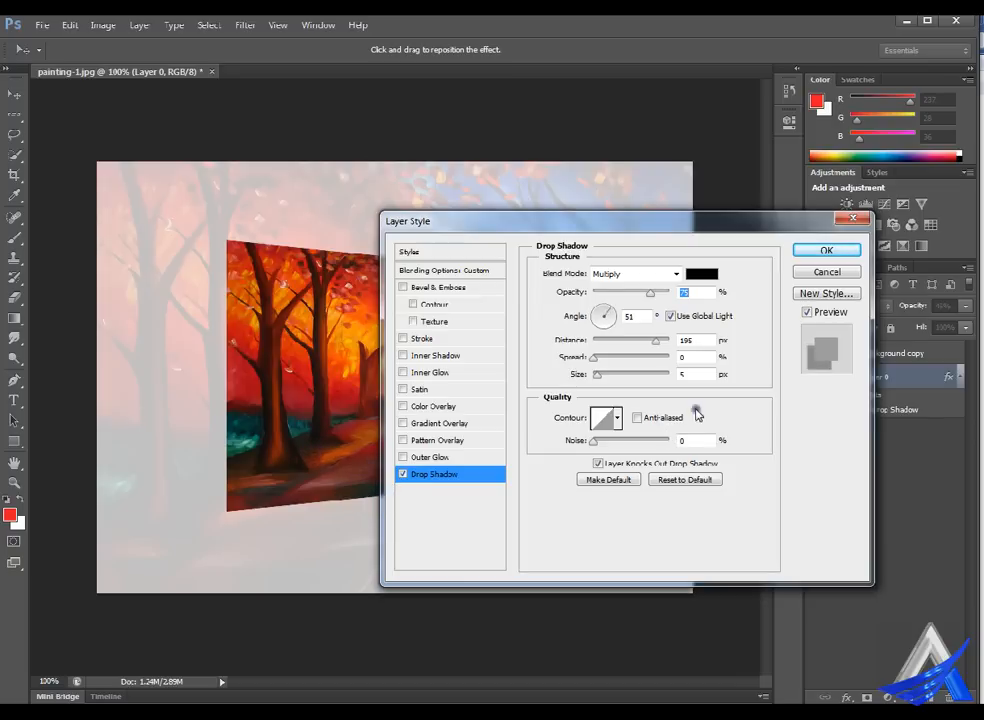
left_click(403, 474)
left_click(850, 249)
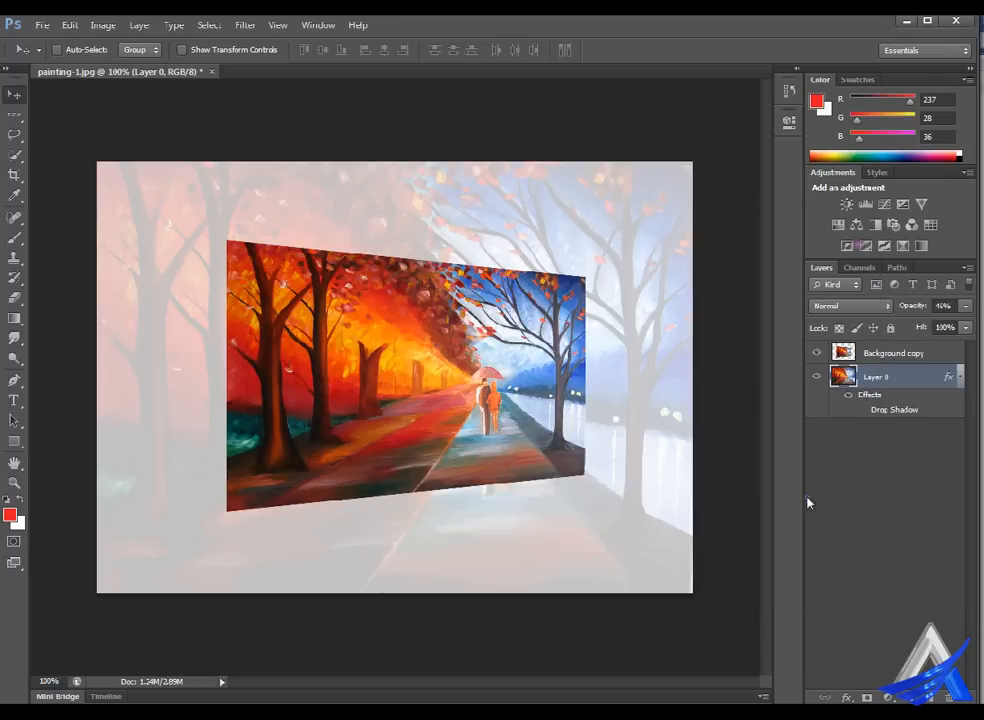
Add a drop shadow to the Background copy layer with a 48° angle, 65 px distance and about 21 px size.
left_click(912, 354)
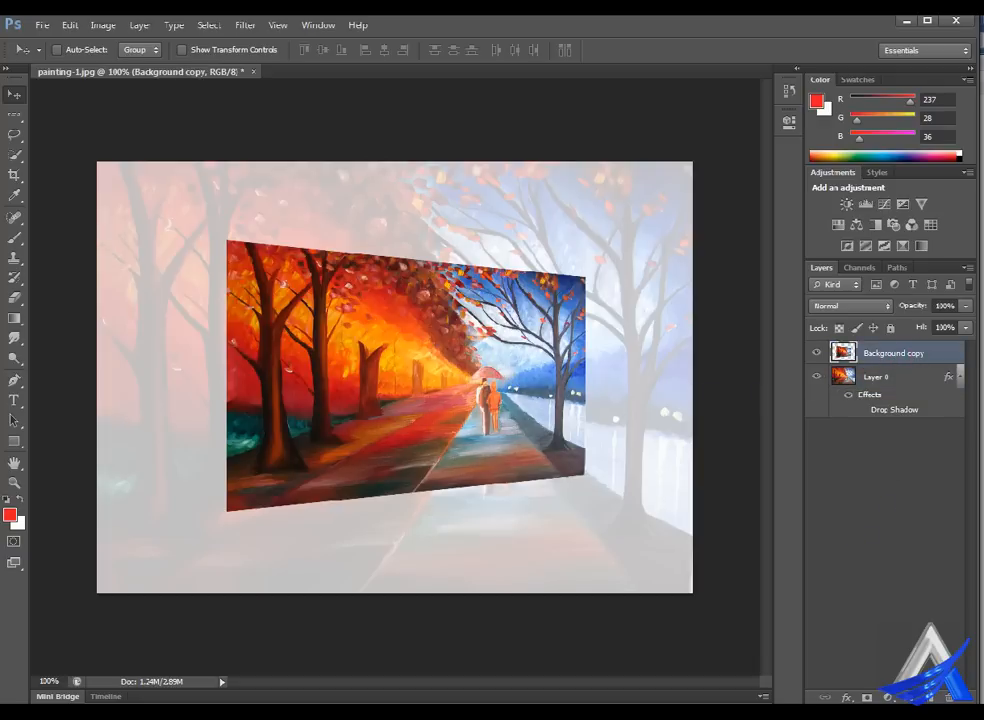
left_click(846, 697)
left_click(878, 688)
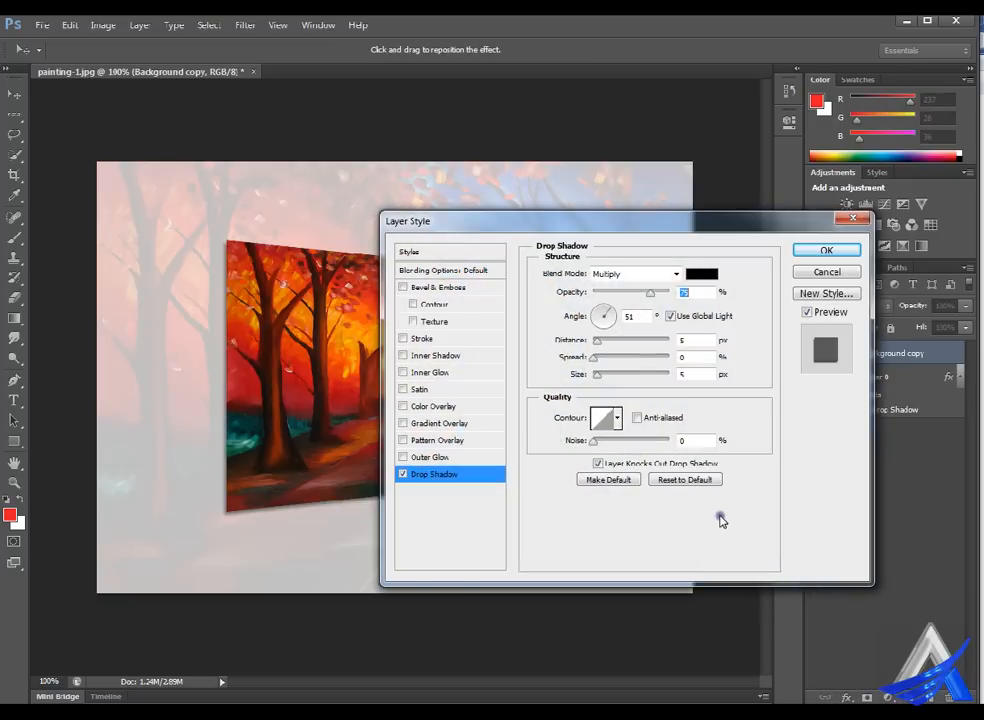
left_click_drag(332, 418, 301, 451)
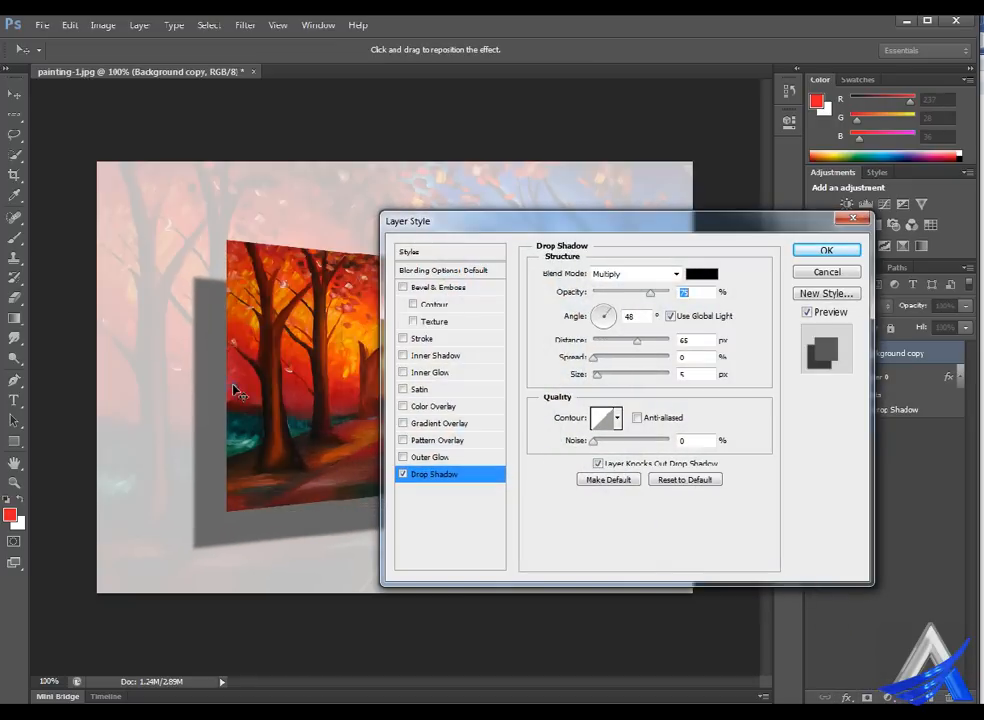
left_click_drag(668, 220, 733, 54)
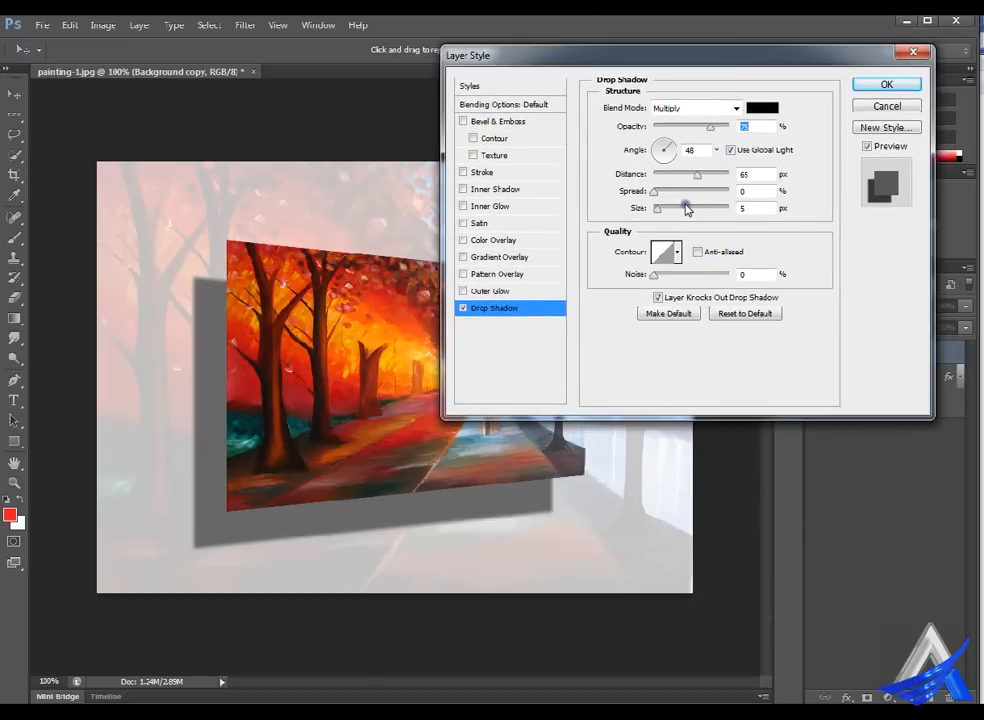
mouse_move(685, 208)
left_mouse_down()
mouse_move(704, 208)
mouse_move(696, 208)
left_mouse_up()
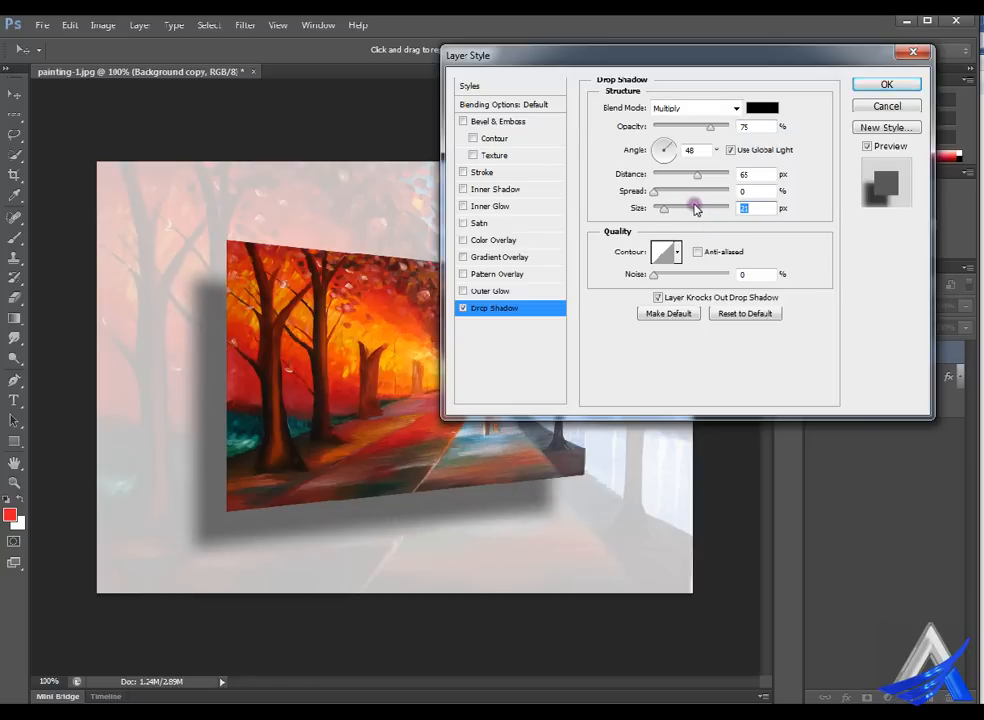
key("Return")
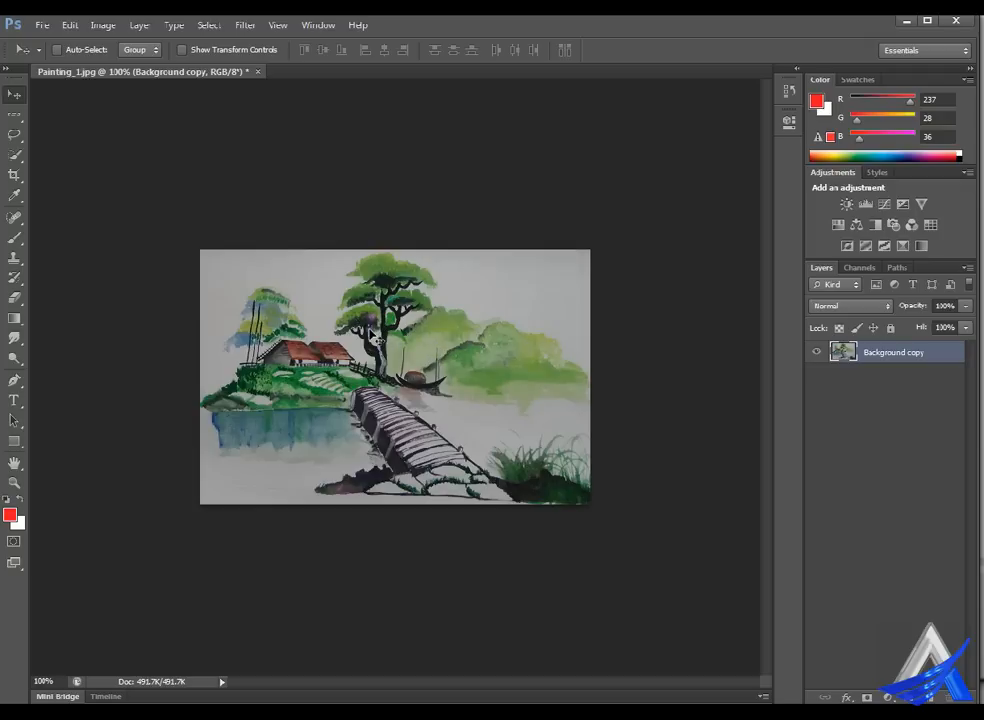
Shrink the Background copy layer of Painting_1.jpg to about 11.5% with Free Transform and move it toward the canvas centre.
key("ctrl+t")
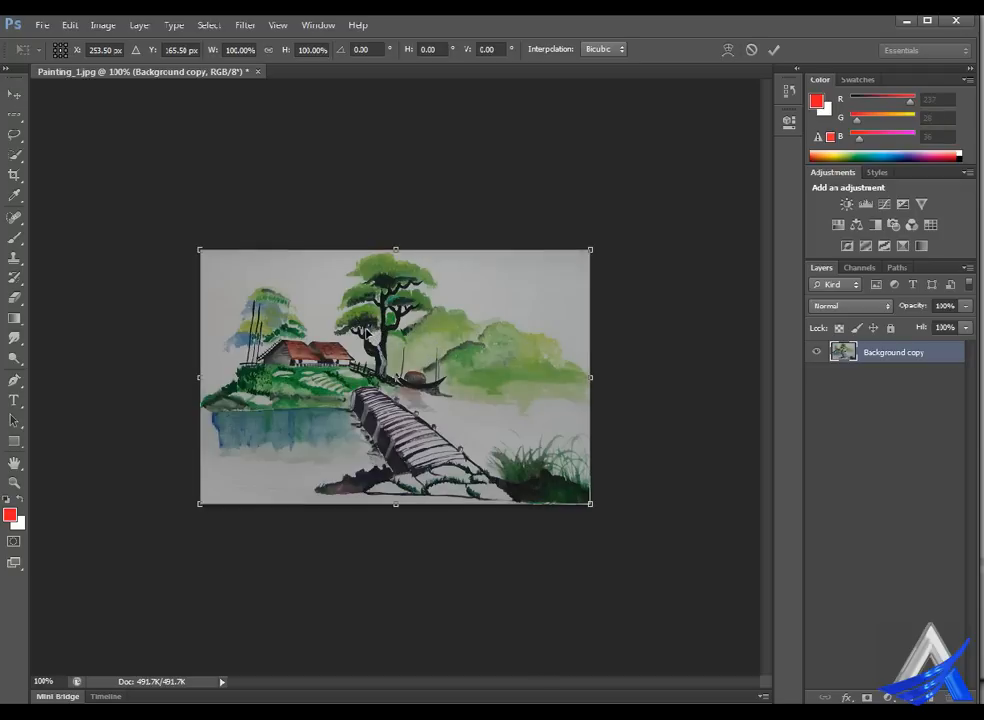
left_click(70, 24)
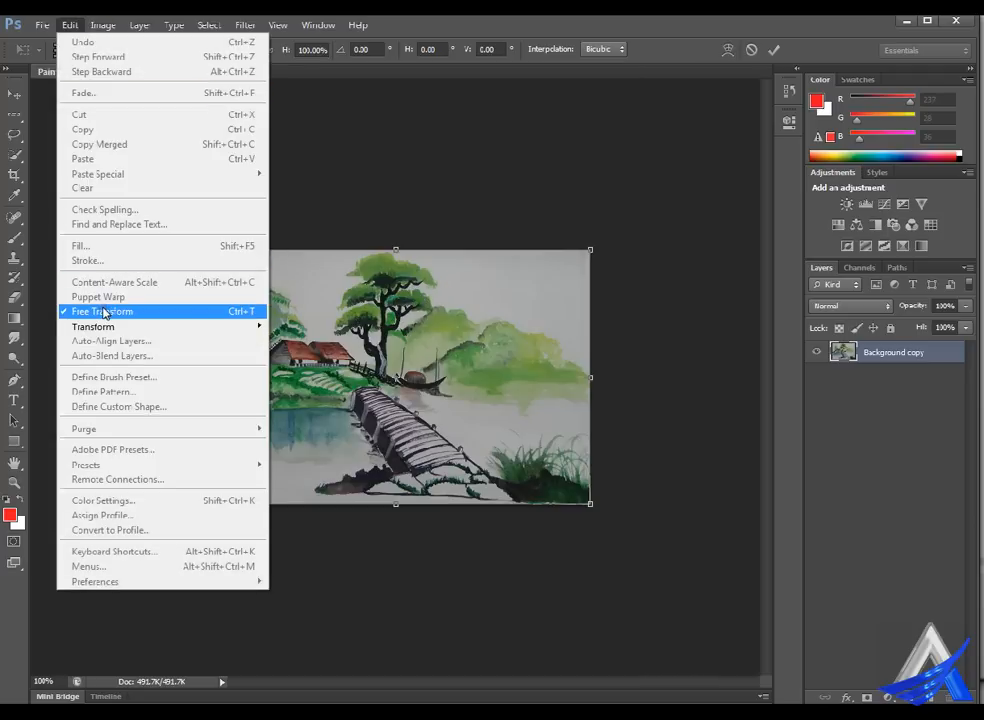
left_click(425, 312)
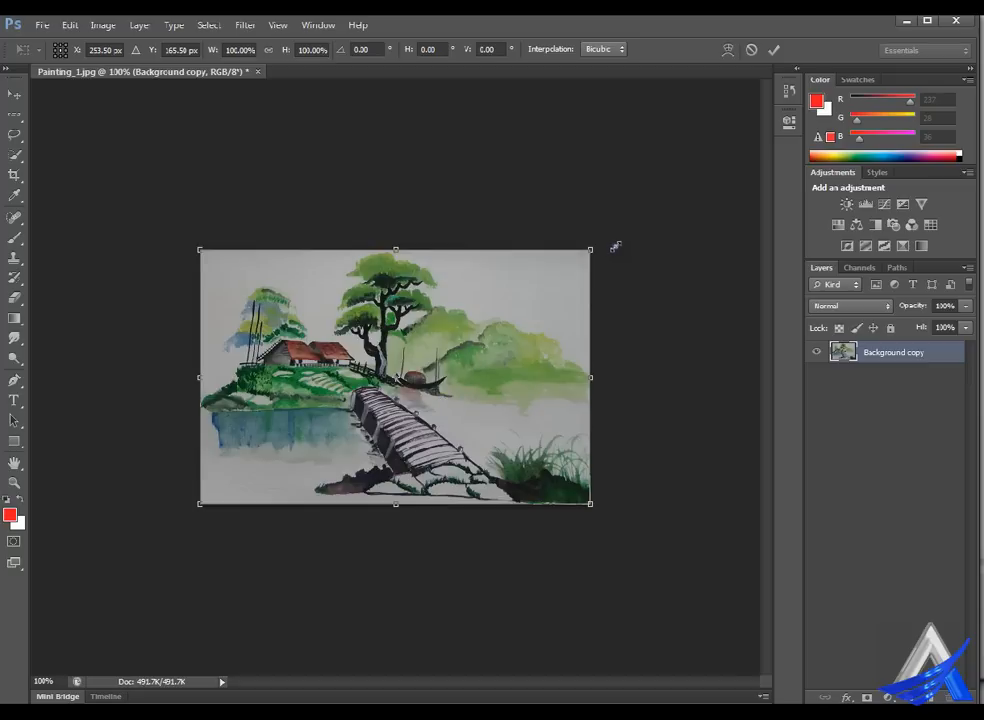
left_click_drag(592, 250, 250, 478)
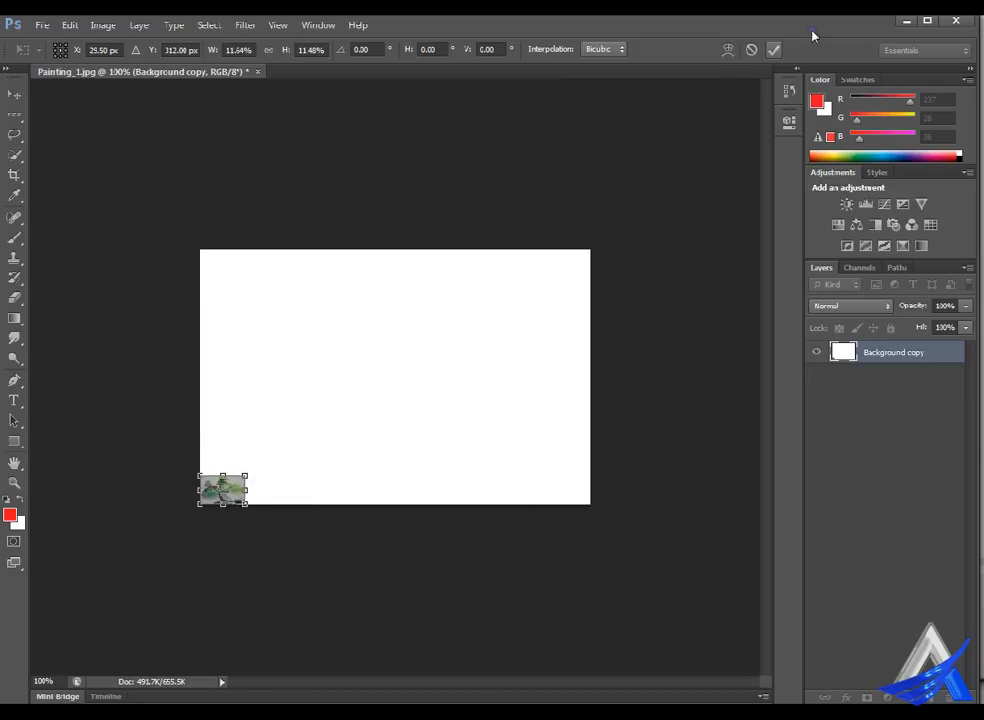
left_click(774, 49)
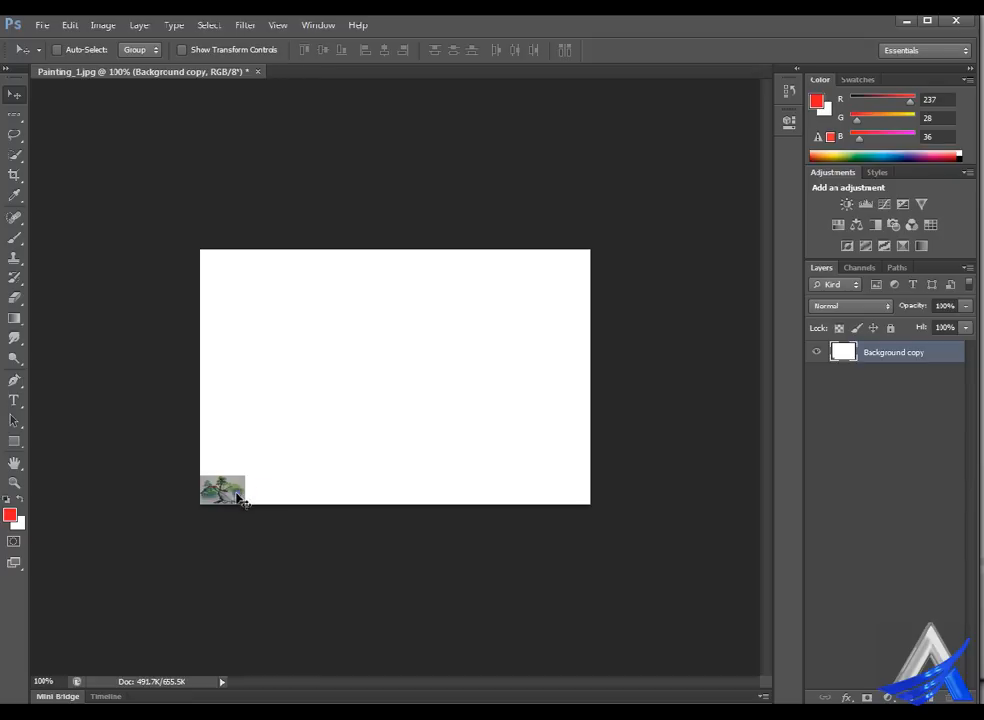
left_click_drag(240, 500, 365, 408)
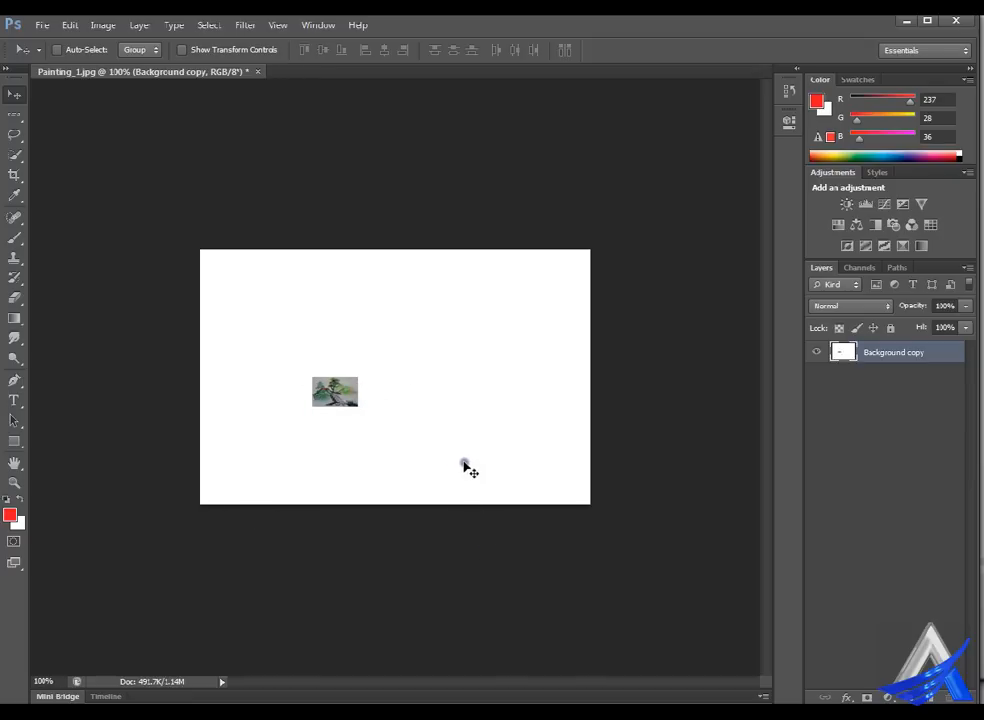
Enlarge the shrunken layer to about 840% with Free Transform, anchored at the canvas's lower-left corner, and apply it.
key("ctrl+t")
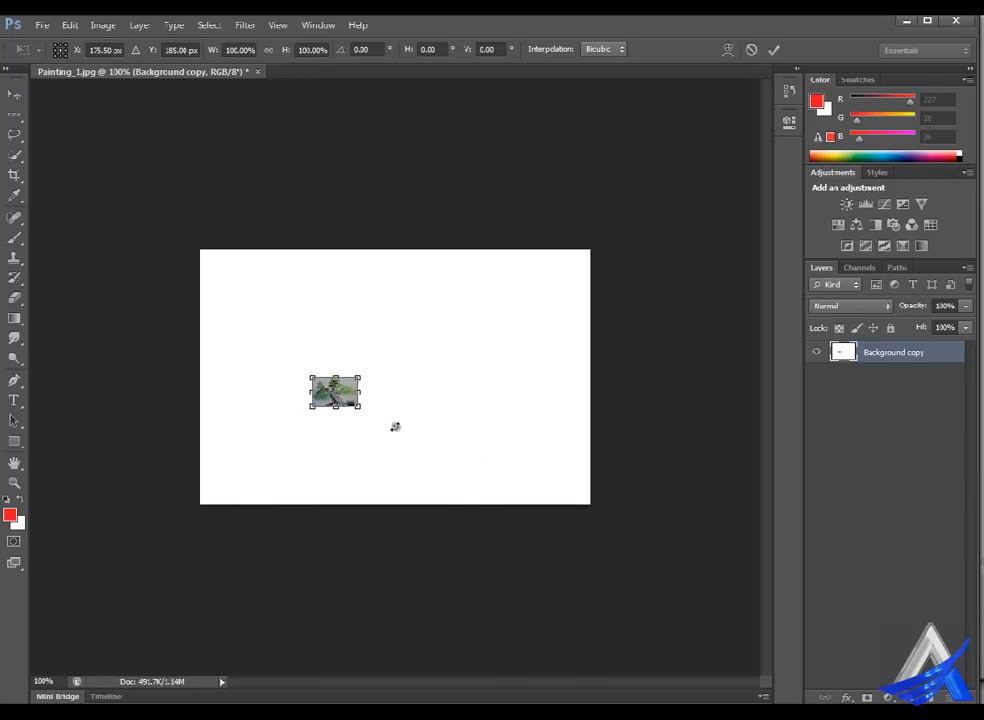
left_click_drag(374, 378, 565, 265)
left_click_drag(474, 343, 363, 445)
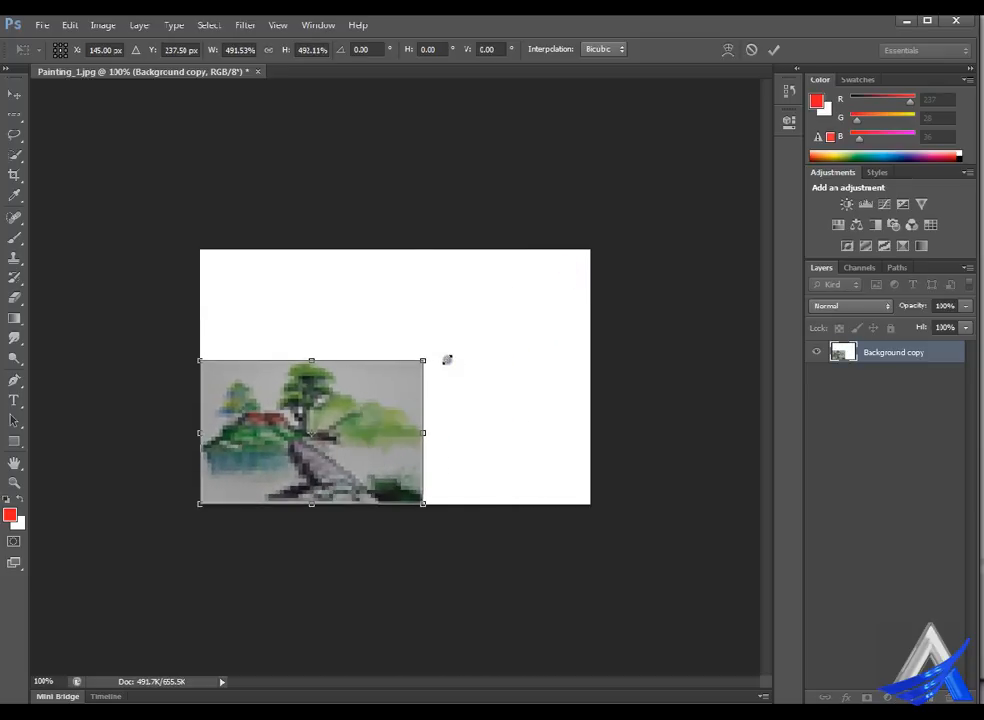
left_click_drag(446, 358, 621, 253)
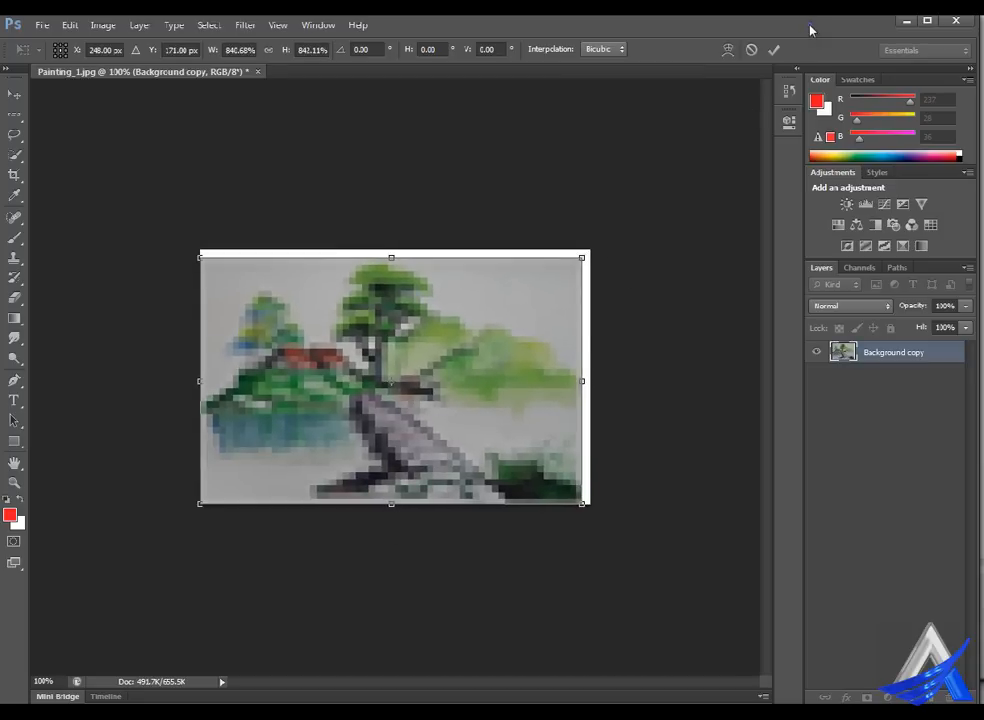
key("Return")
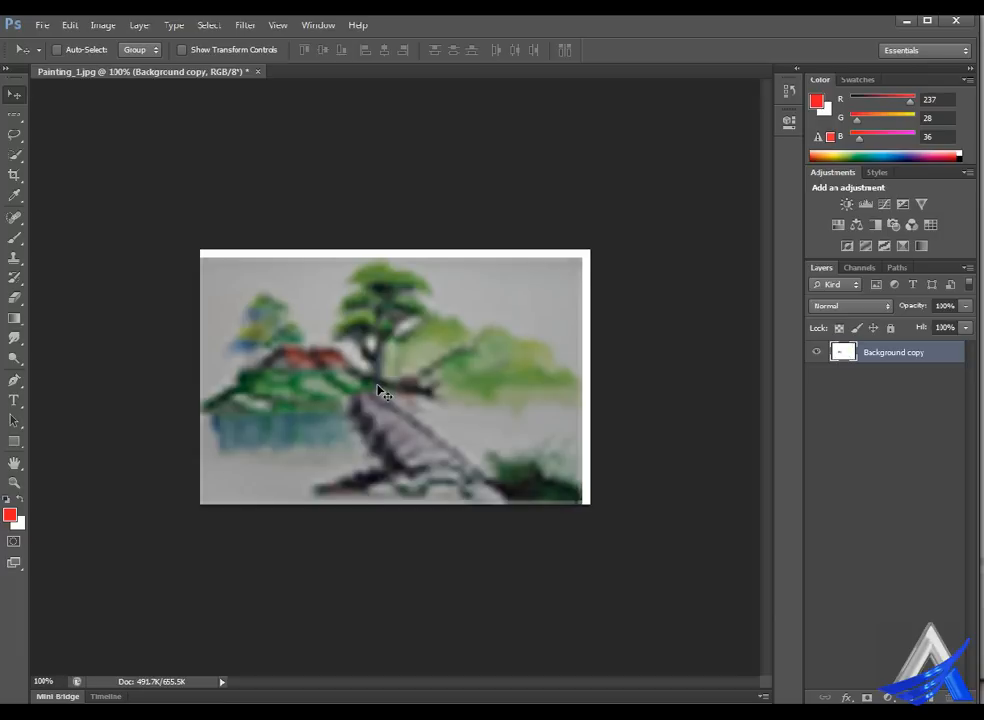
Restore Painting_1.jpg to its original opening snapshot in the document history.
key("ctrl+z")
key("ctrl+z")
key("ctrl+z")
key("ctrl+z")
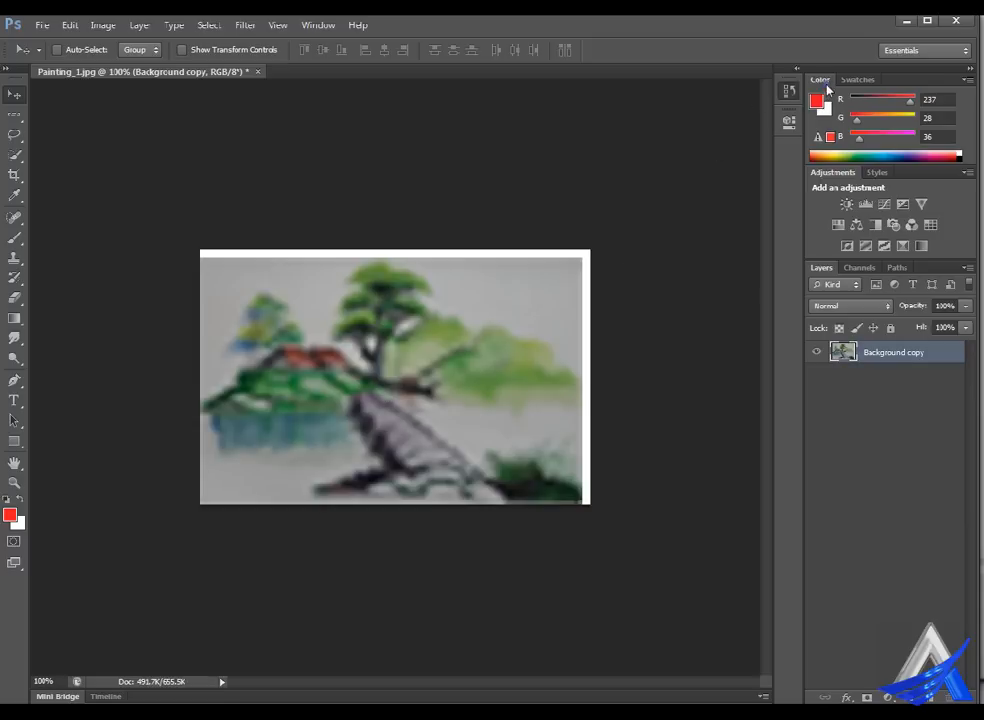
left_click(789, 90)
left_click(716, 92)
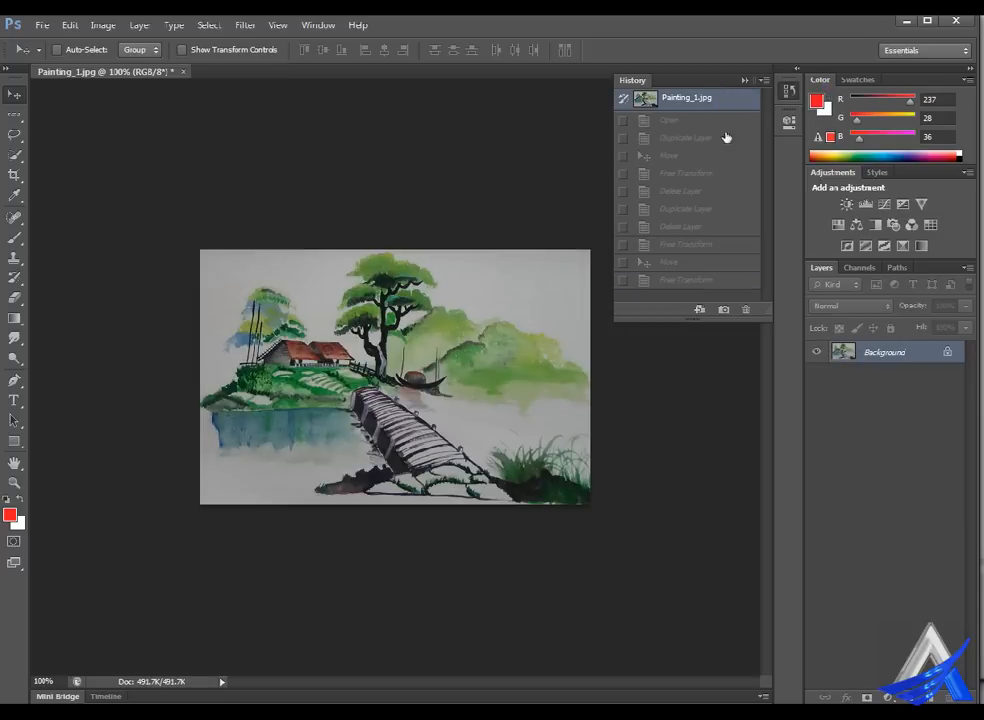
left_click(783, 88)
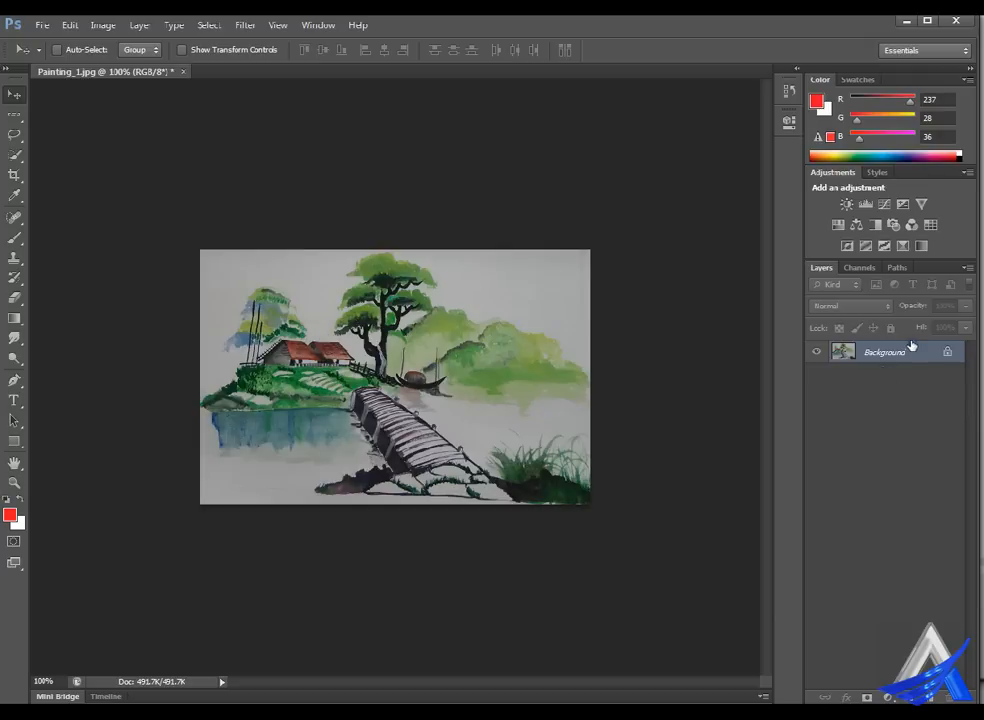
Convert the locked Background of Painting_1.jpg into a regular layer named Layer 0.
mouse_move(914, 348)
left_mouse_down()
mouse_move(955, 613)
mouse_move(927, 346)
left_mouse_up()
left_click(209, 23)
left_click(219, 21)
left_click(148, 22)
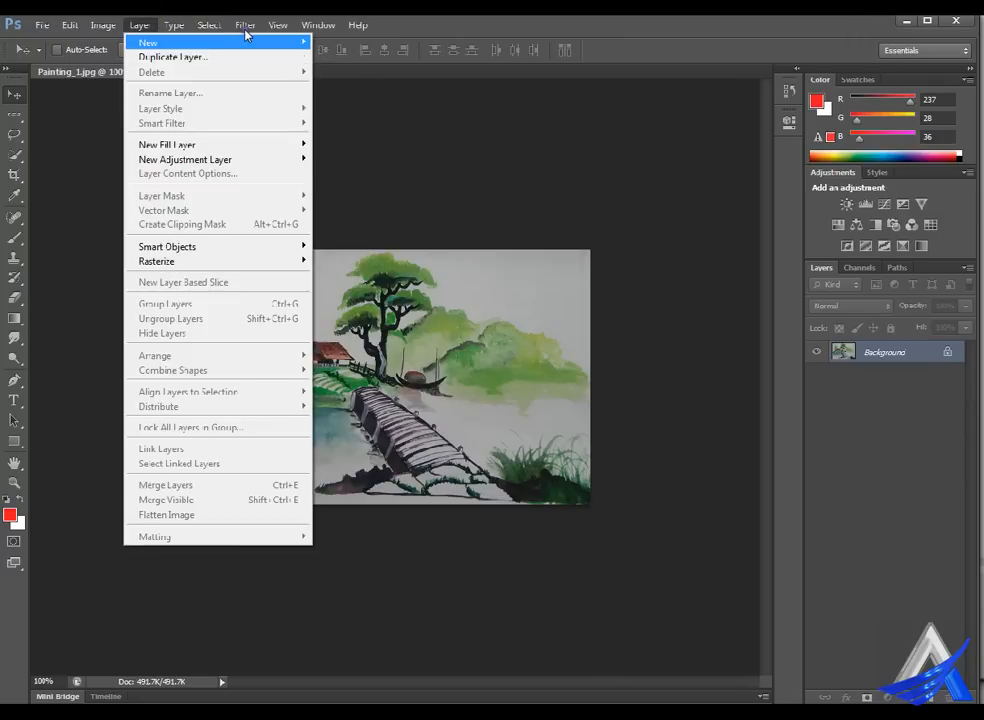
mouse_move(255, 40)
left_click(345, 40)
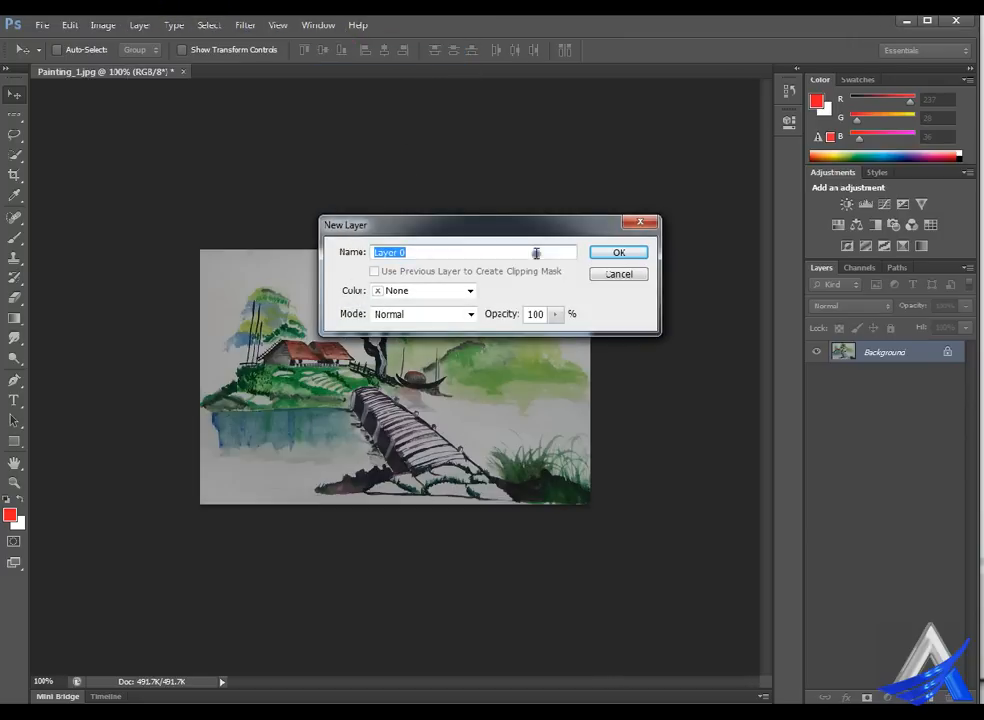
left_click(613, 253)
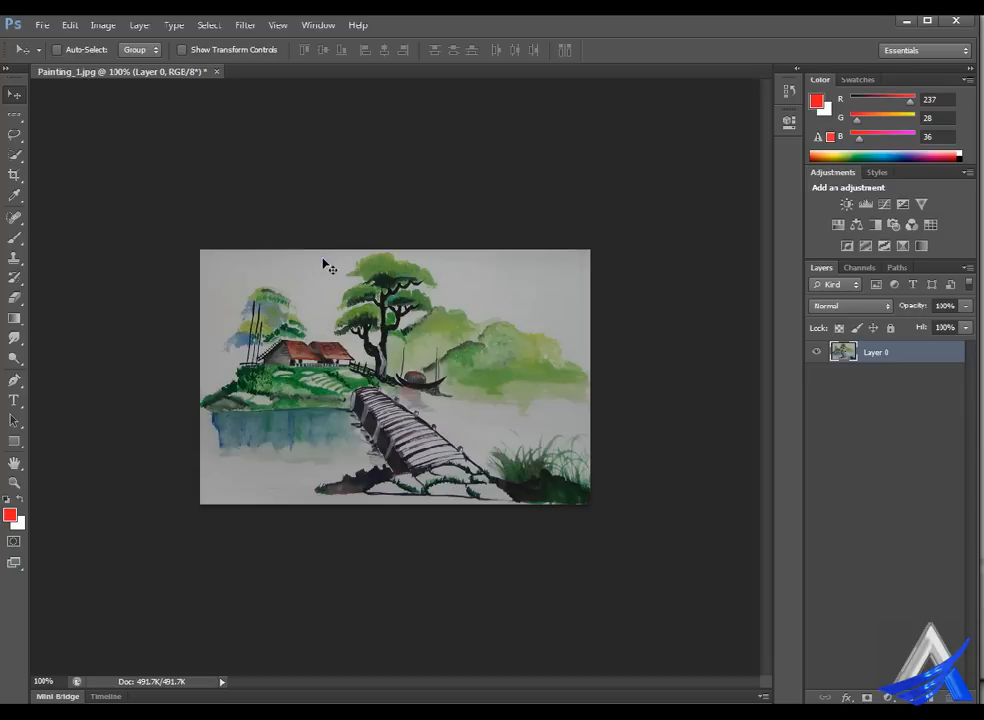
Convert Layer 0 to a Smart Object.
left_click(148, 24)
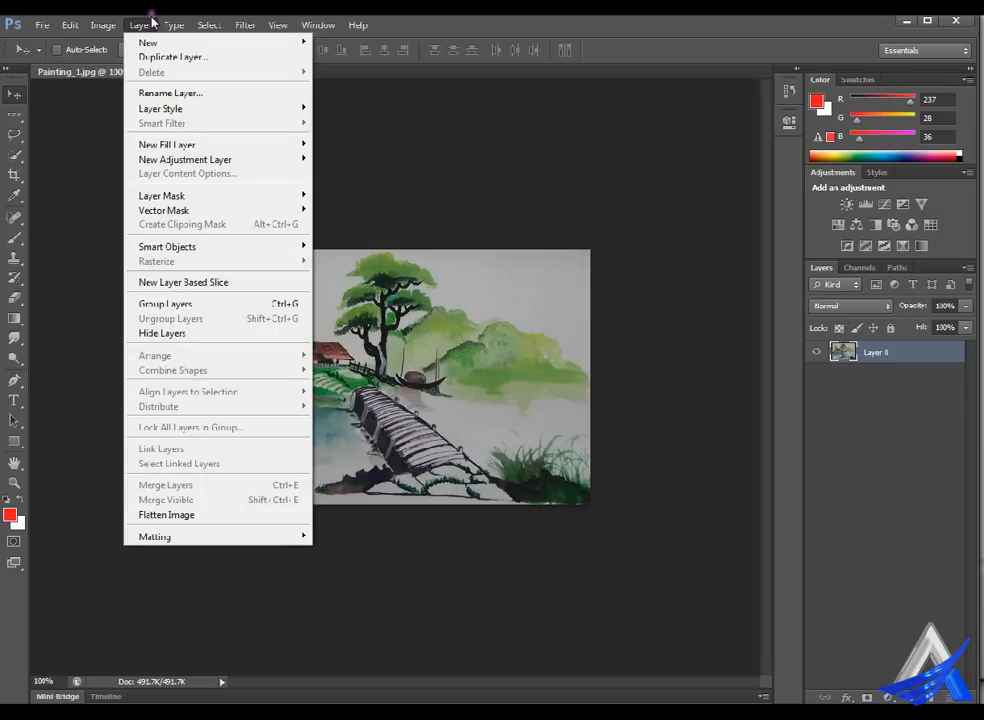
mouse_move(220, 251)
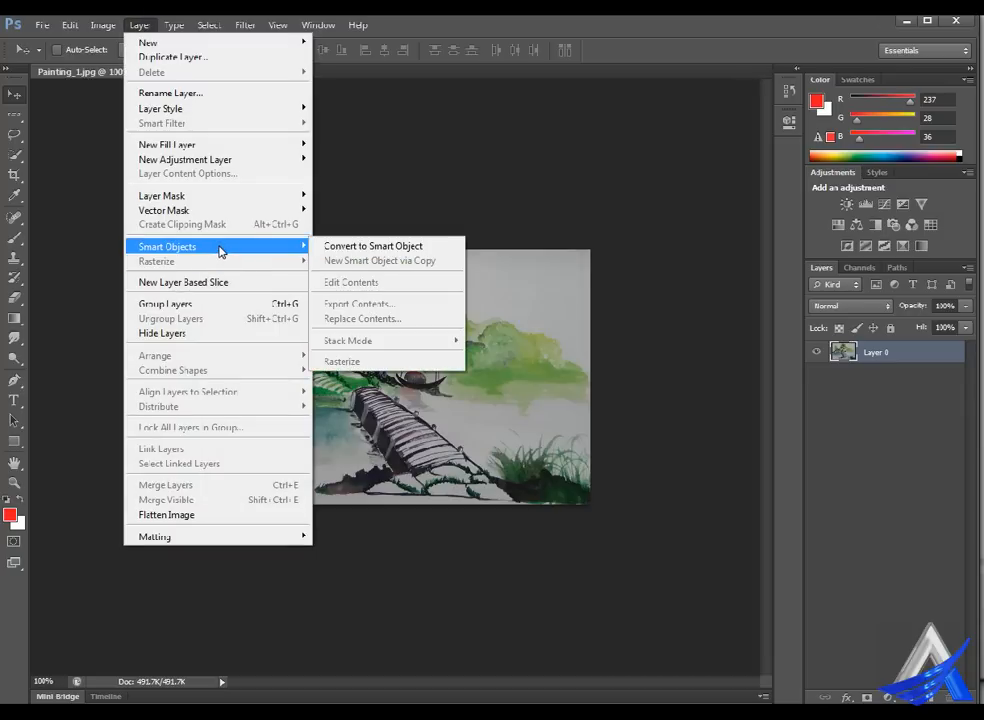
left_click(401, 245)
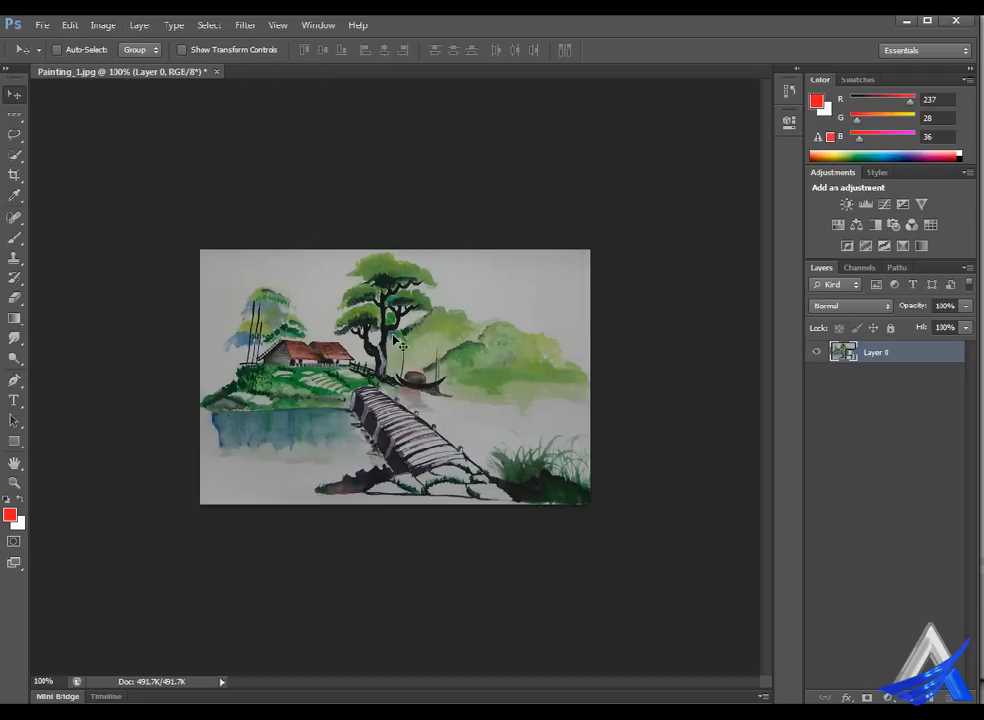
Shrink the Layer 0 Smart Object to about 15.6% toward the lower-left corner with Free Transform and apply it.
key("ctrl+t")
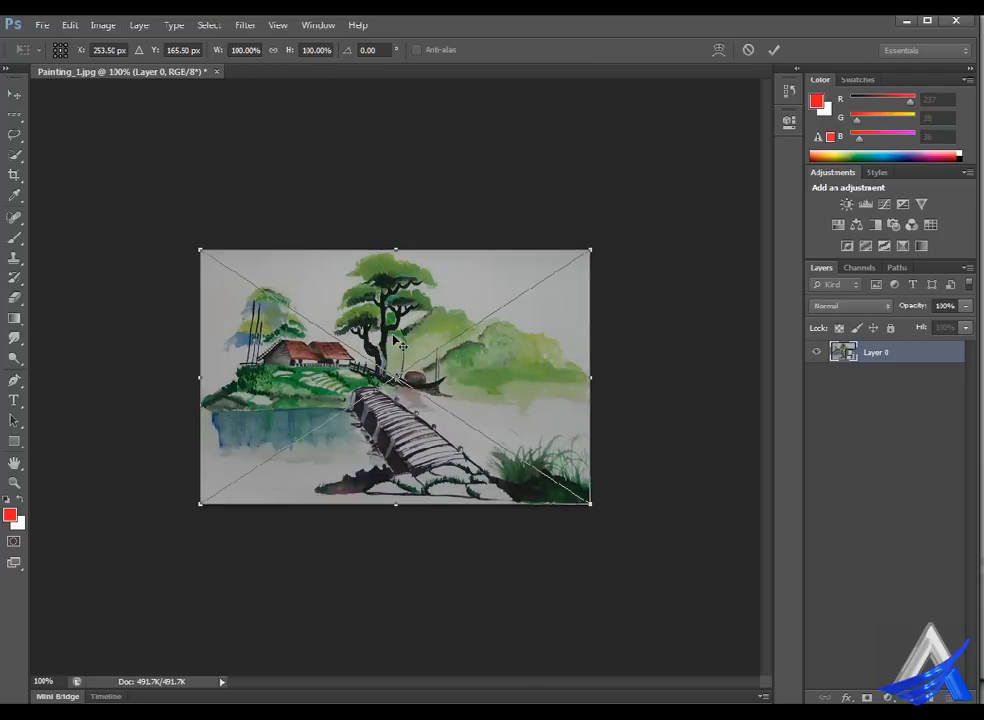
left_click_drag(620, 247, 271, 466)
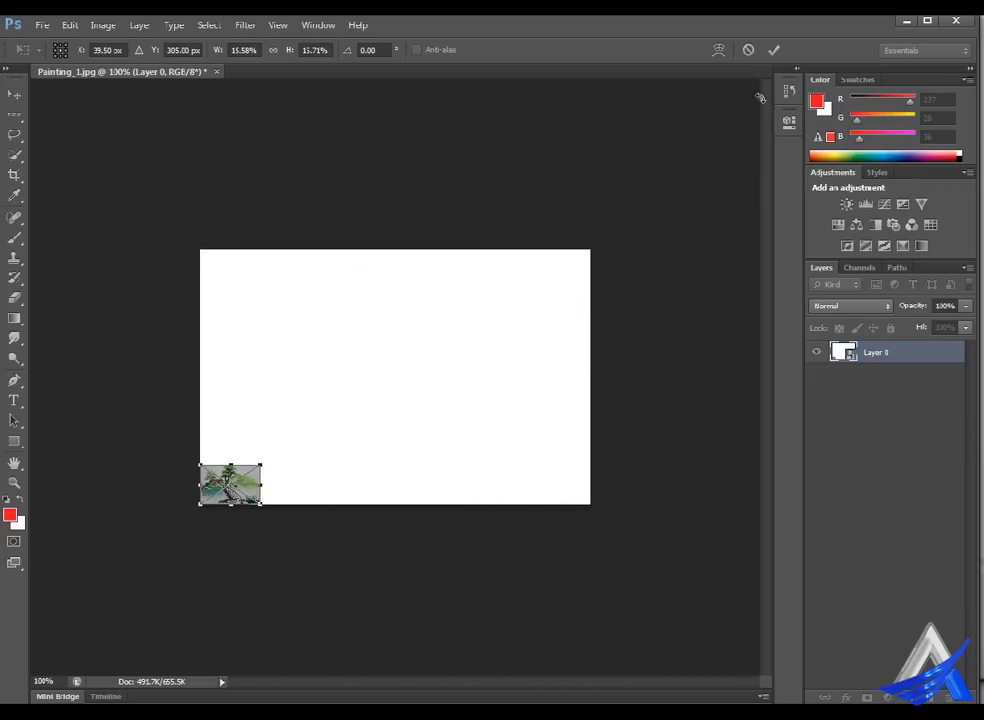
left_click(773, 49)
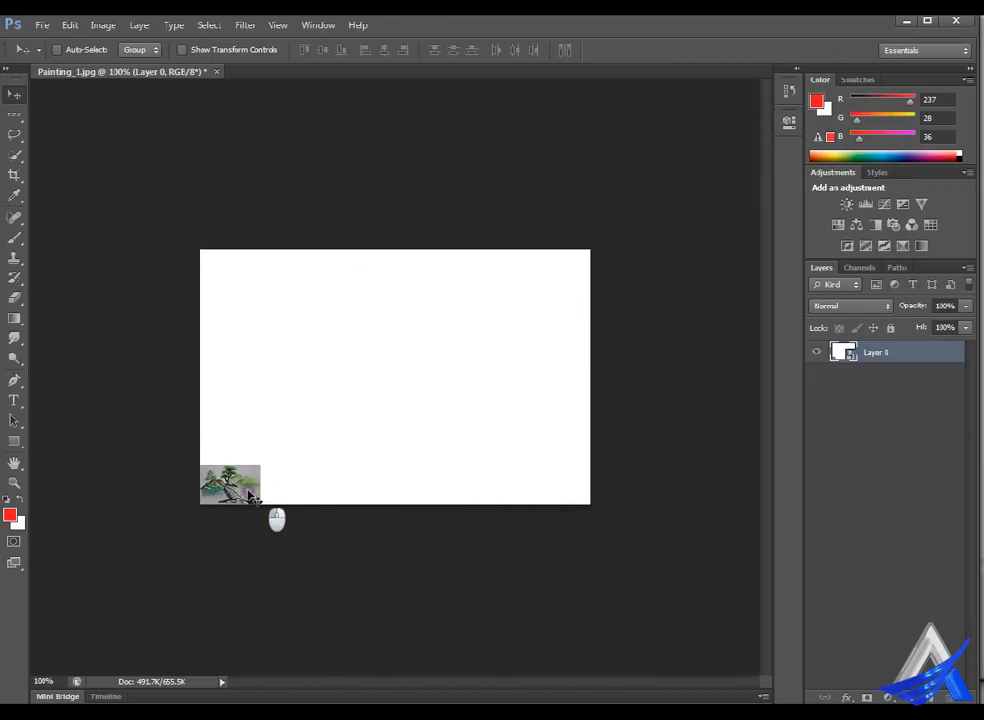
Move the shrunken Layer 0 Smart Object to the canvas centre, then enlarge it to about 97% with Free Transform.
left_click_drag(256, 489, 391, 395)
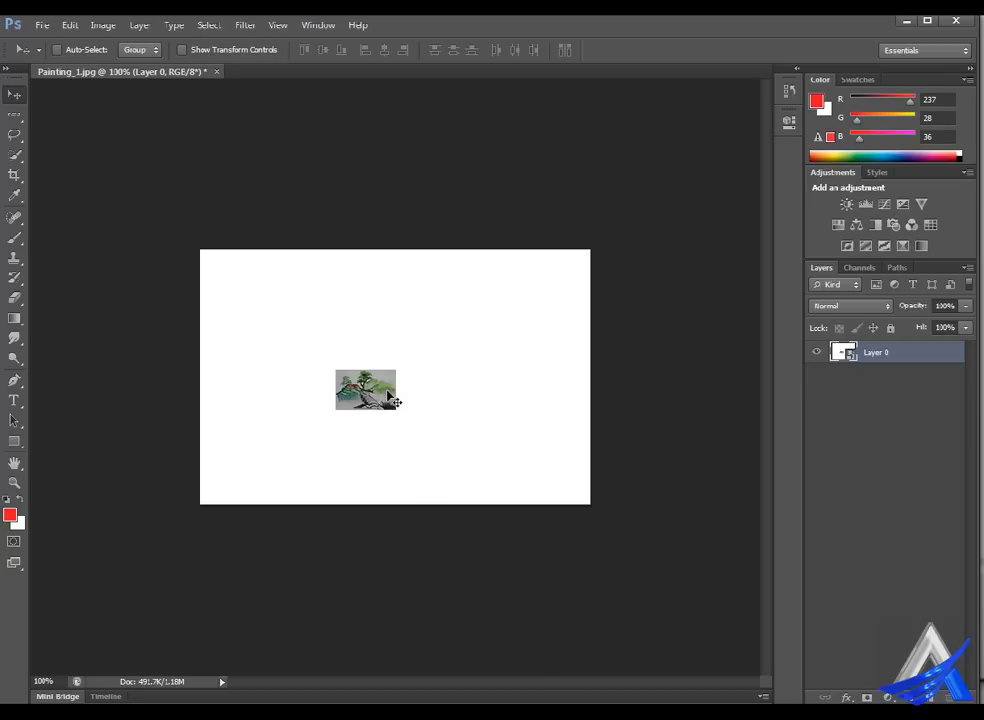
key("ctrl+t")
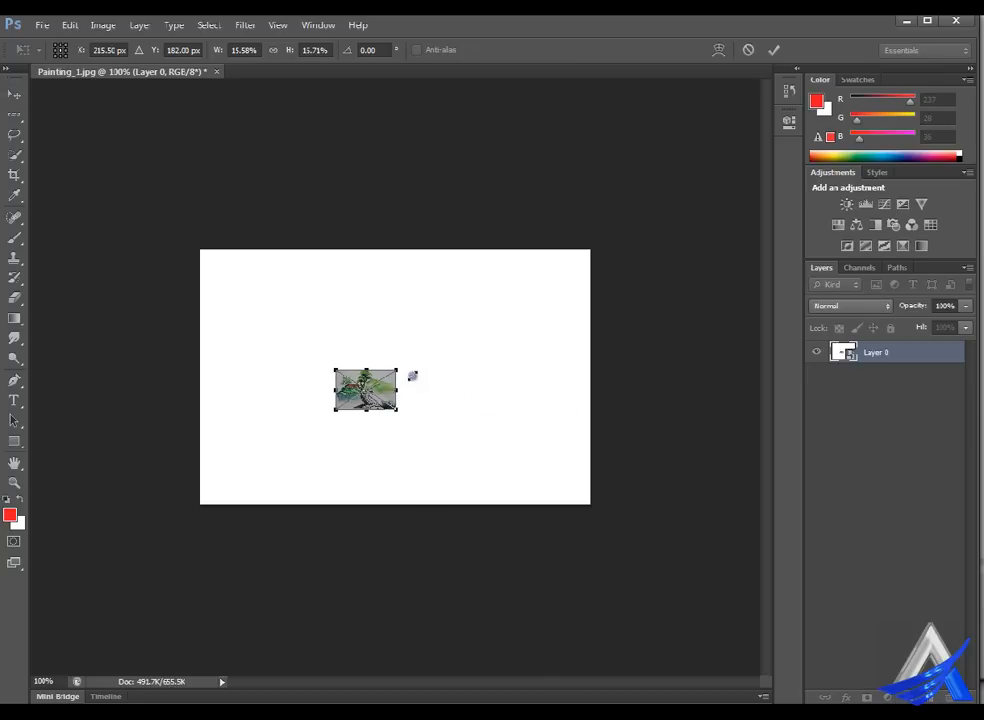
left_click_drag(399, 367, 560, 272)
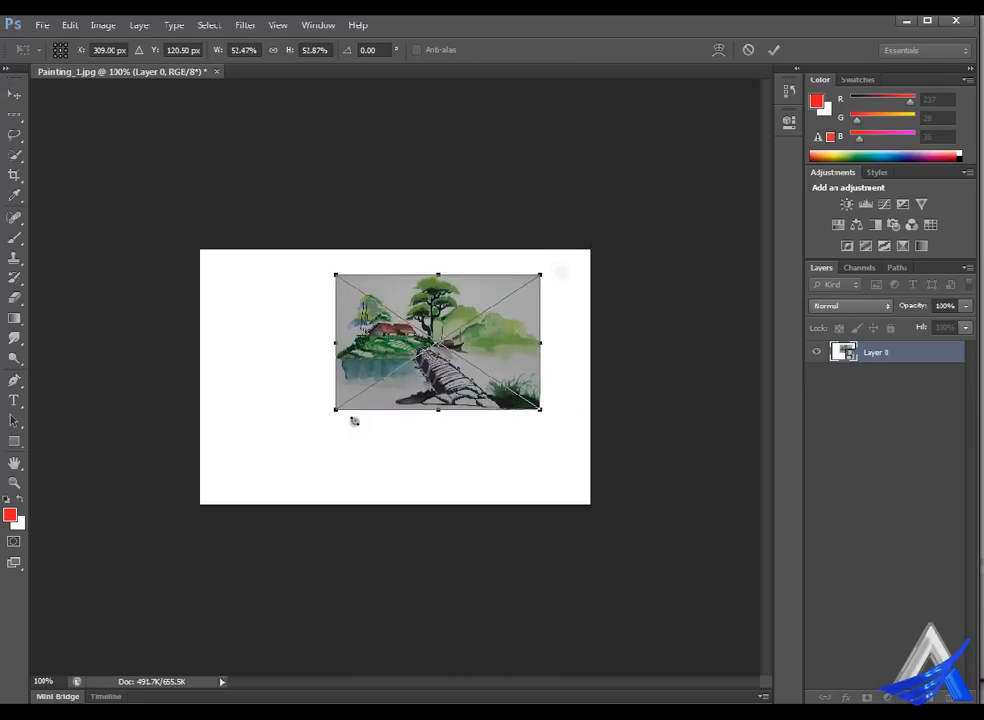
left_click_drag(345, 417, 206, 507)
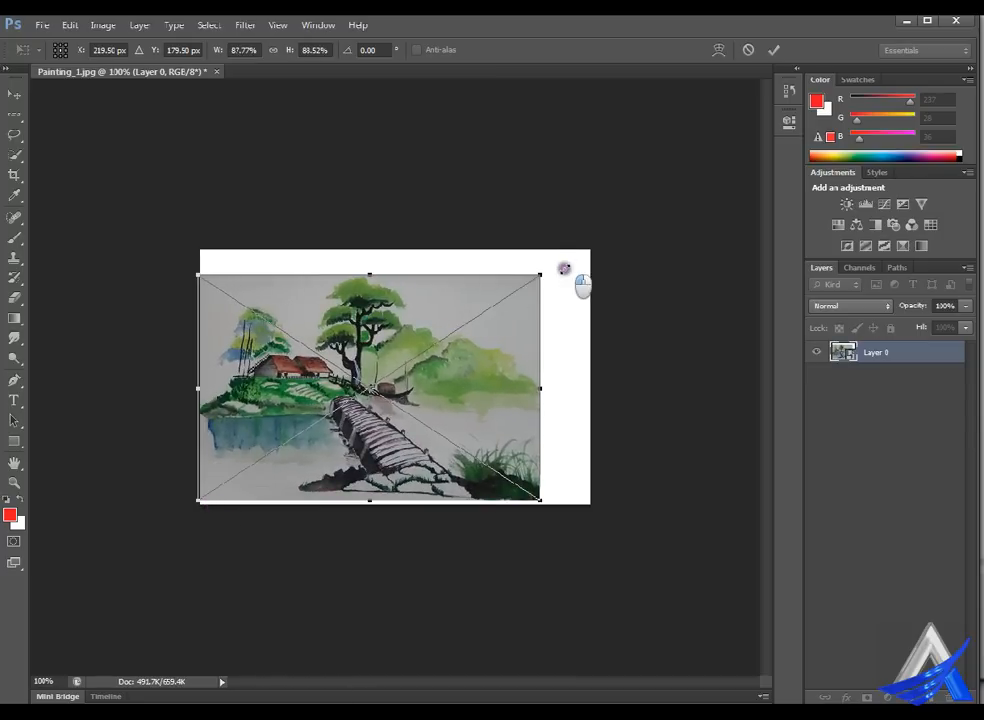
left_click_drag(564, 268, 602, 242)
left_click_drag(483, 381, 496, 378)
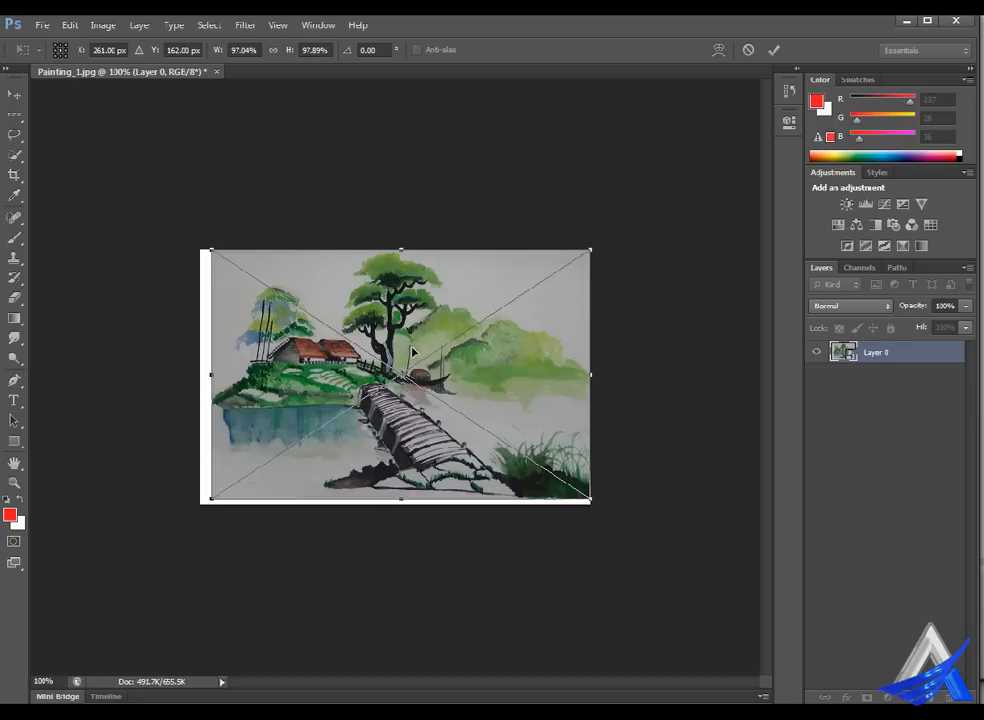
key("Return")
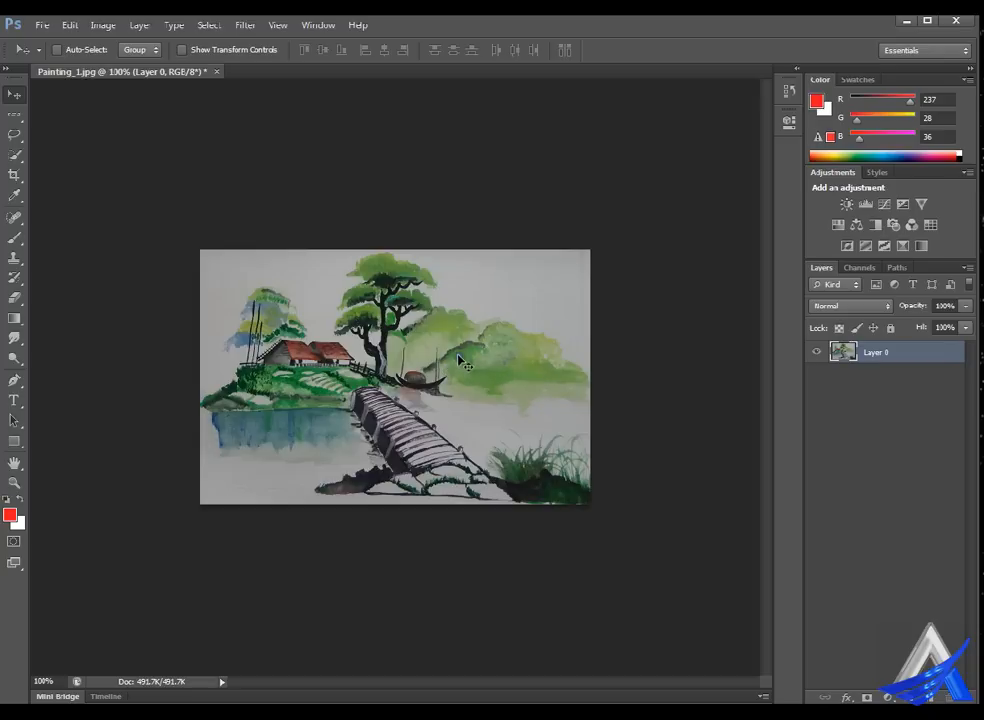
Duplicate Layer 0 and shrink the copy to about 49% toward the canvas's lower-right corner with Free Transform.
left_click_drag(904, 357, 886, 697)
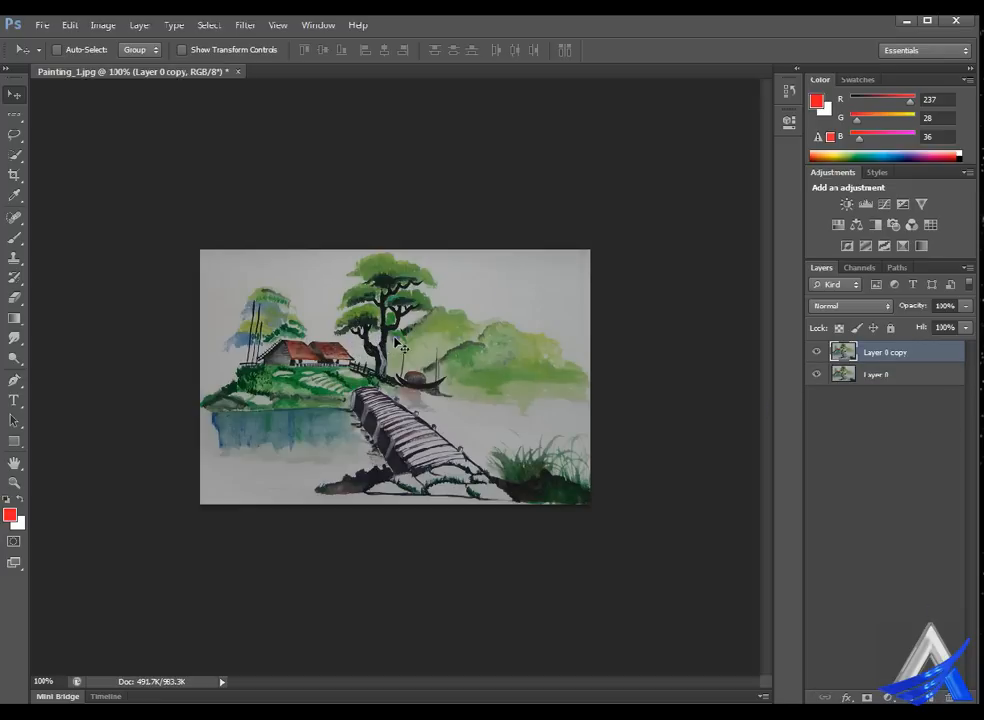
key("ctrl+t")
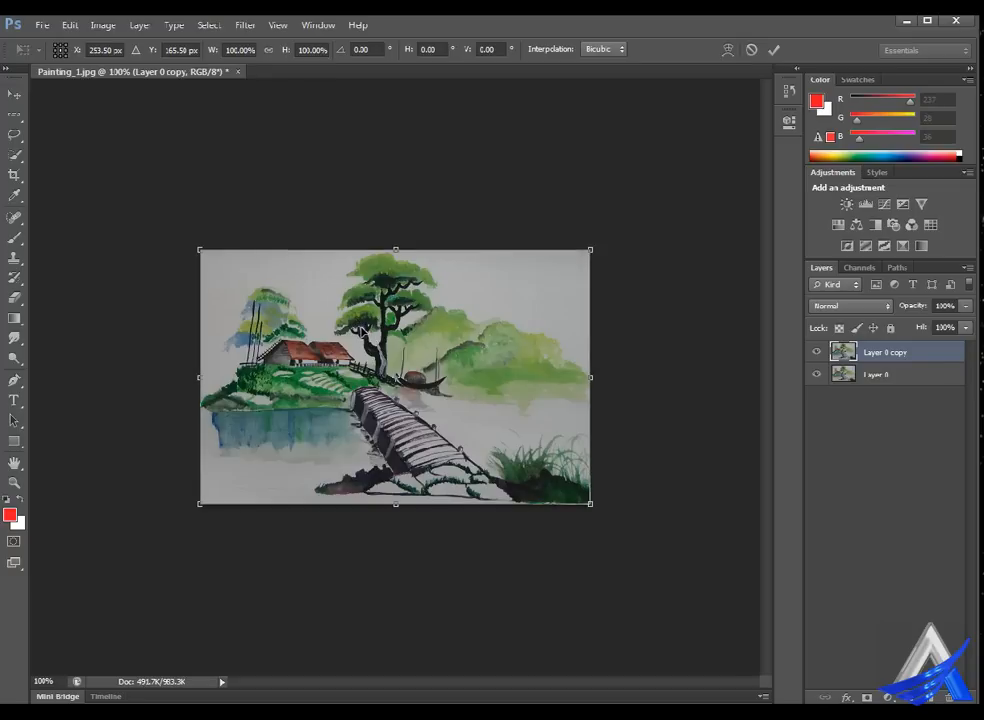
left_click_drag(204, 248, 421, 373)
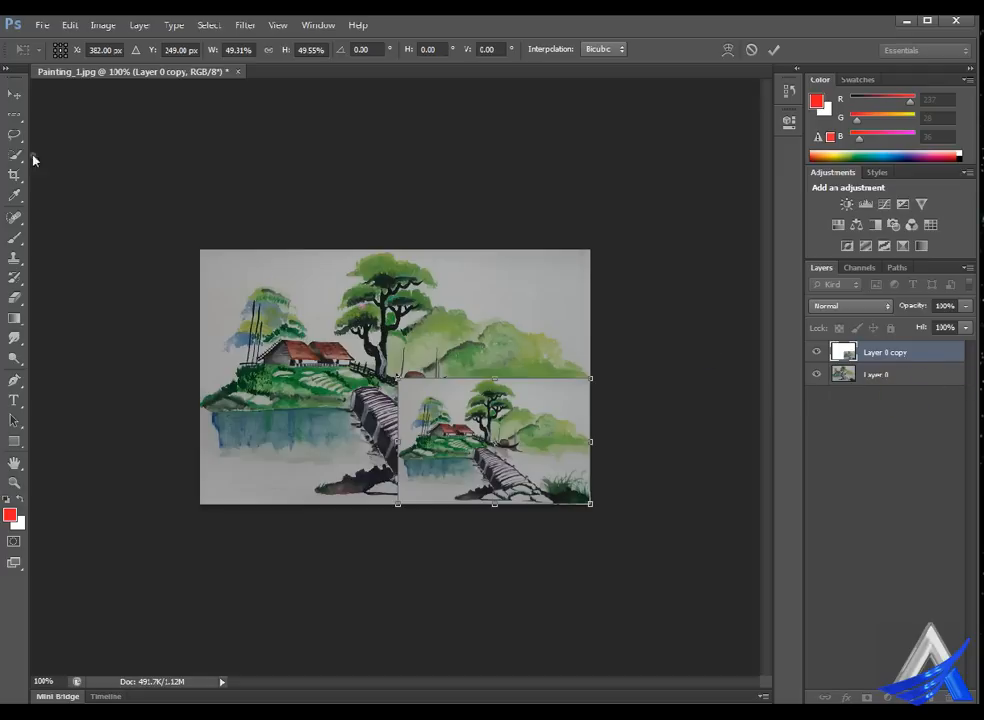
key("Return")
Shrink Layer 0 to about 51% toward the canvas's upper-left corner, shift it down slightly, rotate it about -1° and apply the transform.
left_click(880, 375)
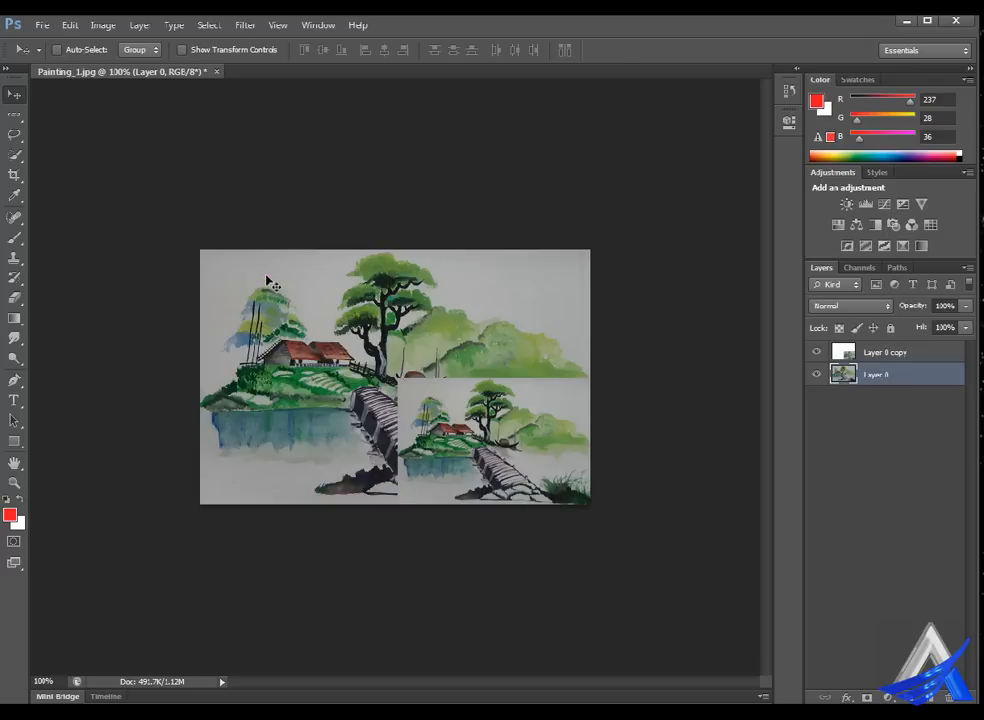
key("ctrl+t")
mouse_move(206, 247)
left_mouse_down()
mouse_move(374, 359)
mouse_move(221, 262)
left_mouse_up()
left_click_drag(450, 400, 404, 375)
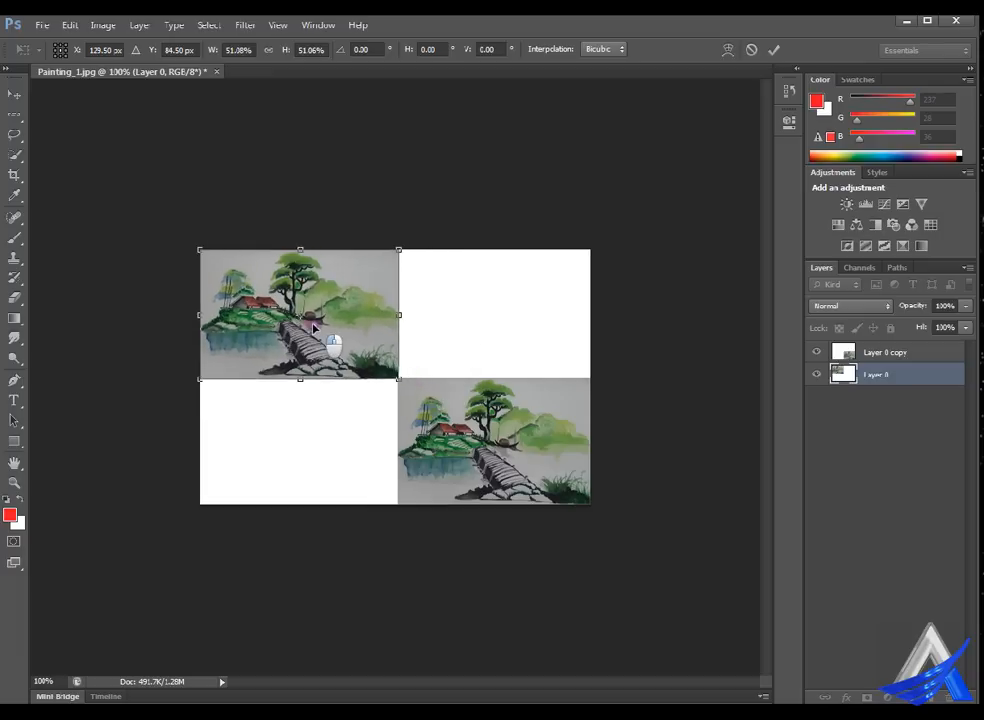
left_click_drag(327, 336, 328, 375)
left_click_drag(545, 428, 560, 436)
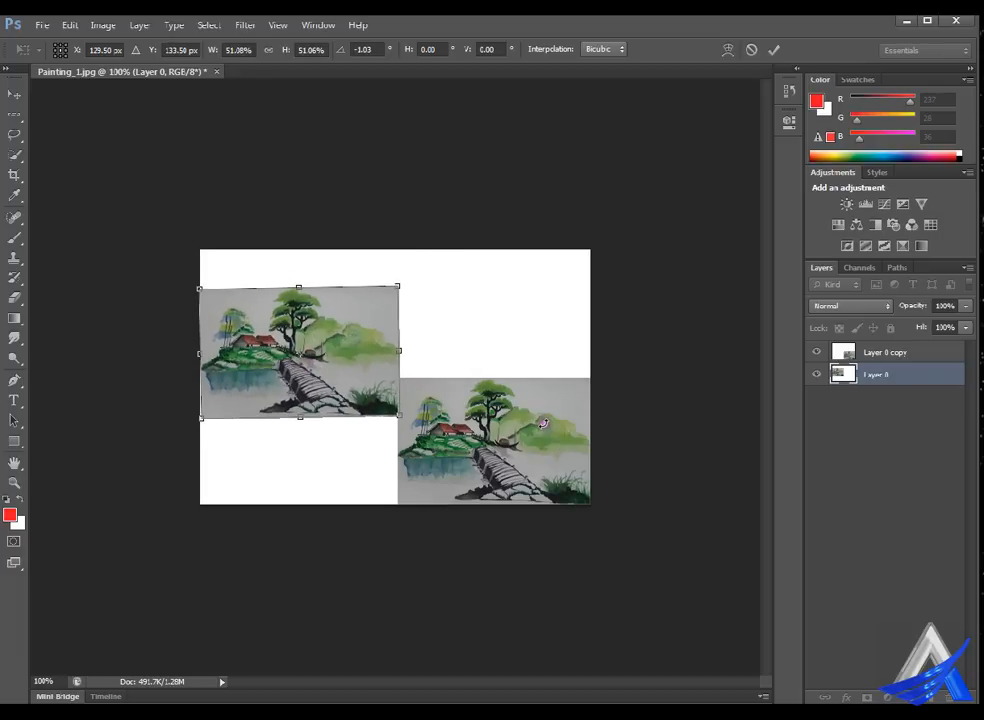
left_click(774, 48)
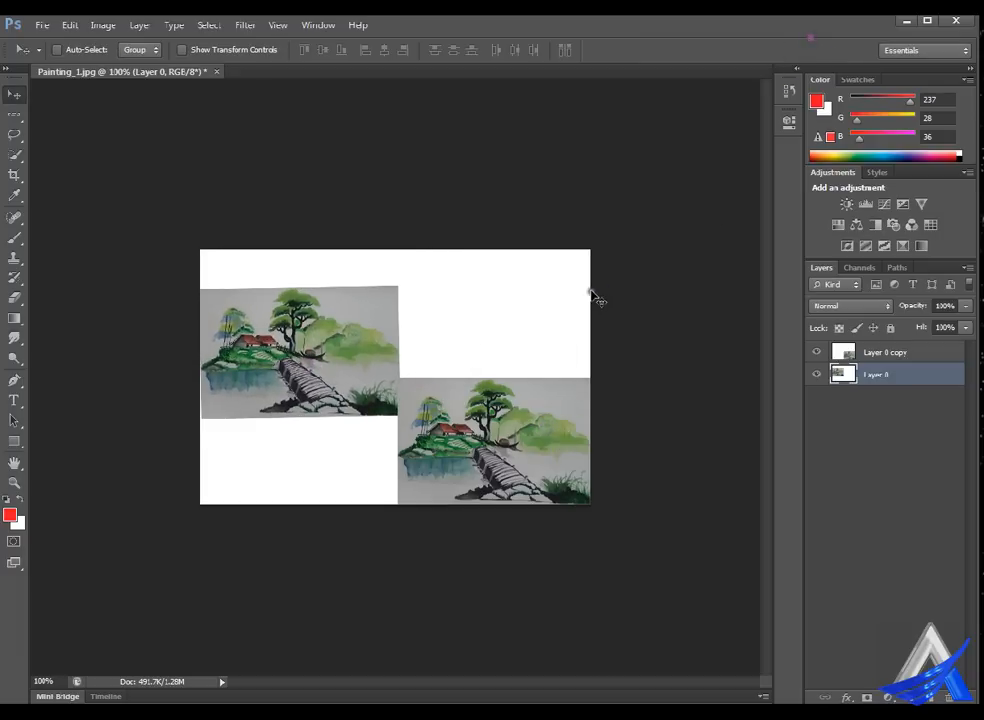
Scale Layer 0 down to about 80% and place it midway up the left half of the canvas.
key("ctrl+0")
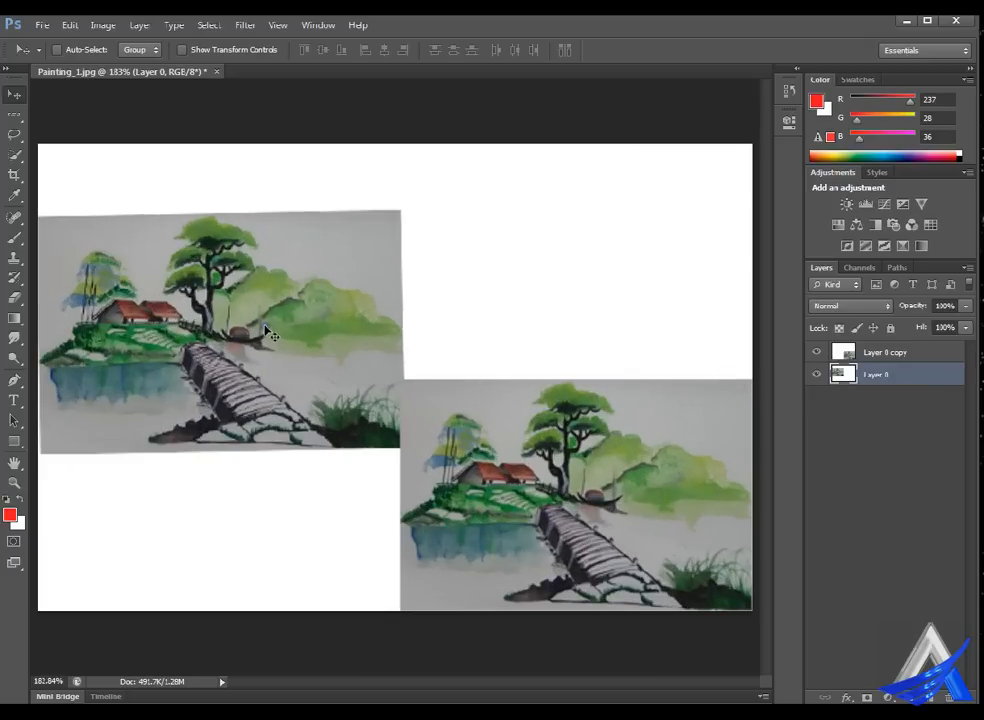
mouse_move(270, 335)
left_mouse_down()
mouse_move(287, 279)
mouse_move(275, 264)
left_mouse_up()
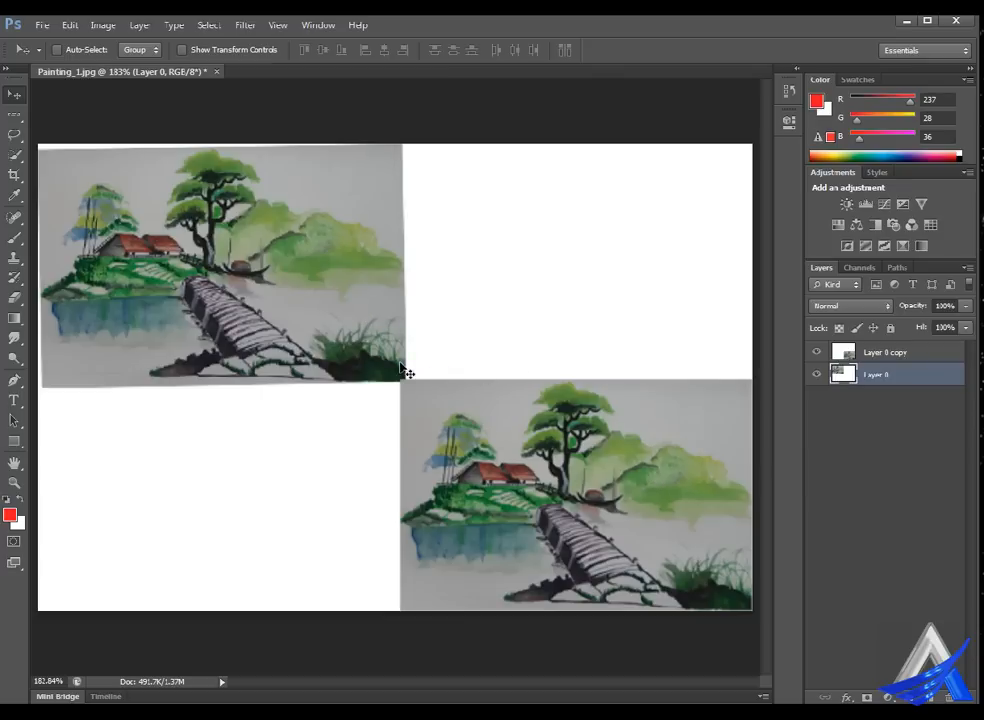
key("ctrl+t")
left_click_drag(422, 390, 352, 337)
left_click_drag(247, 291, 275, 412)
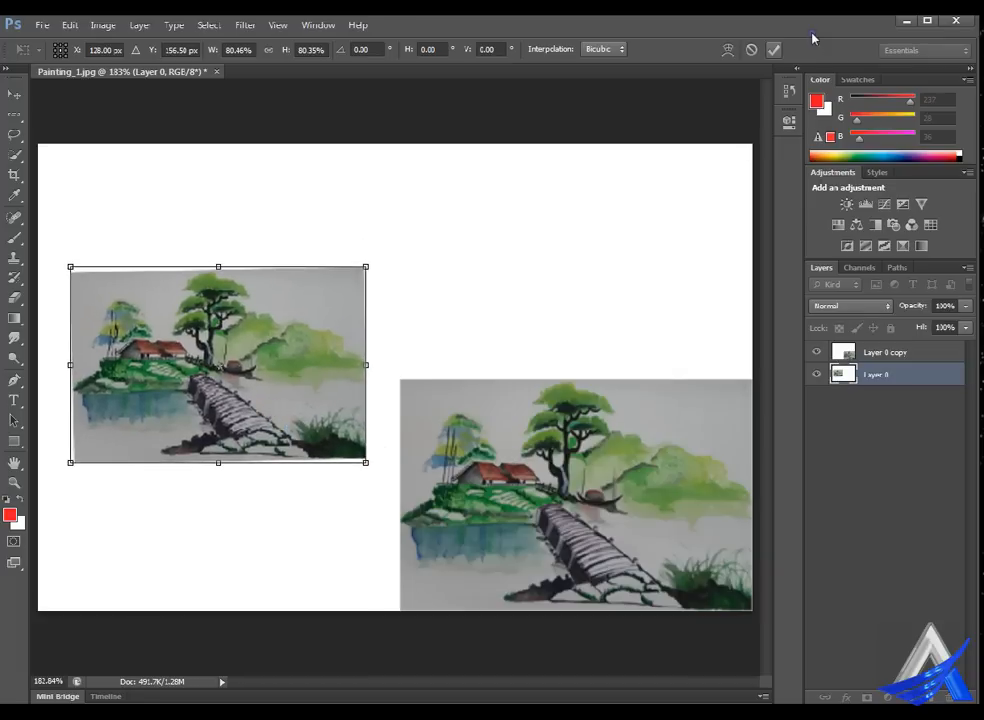
key("Return")
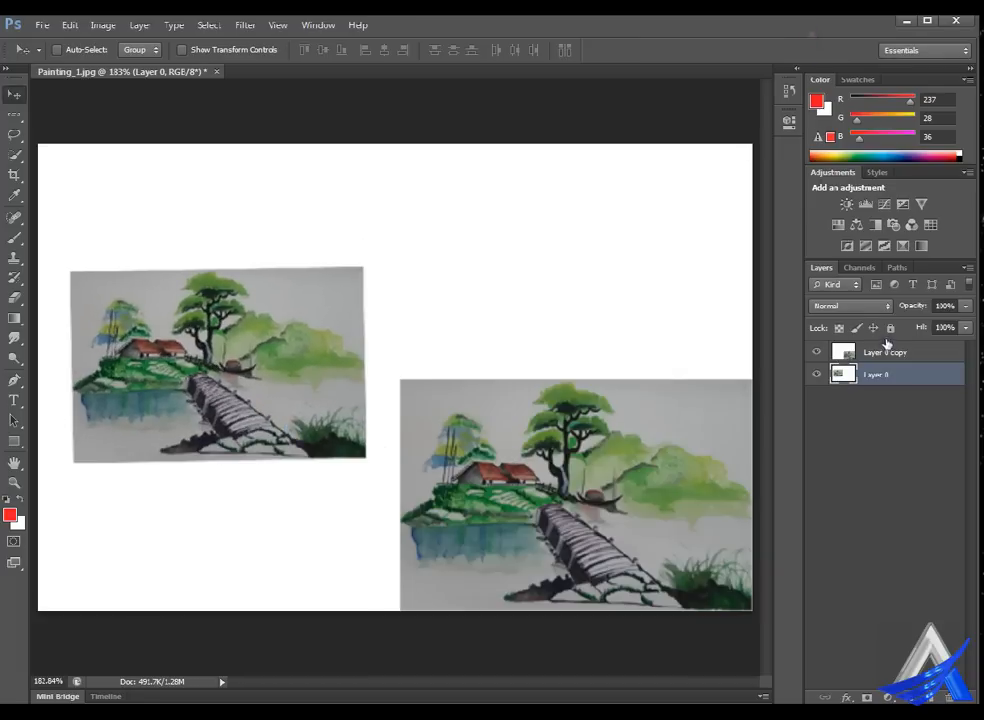
Scale Layer 0 copy to about 82% and place it beside the other painting with their lower edges level.
left_click(562, 493, "ctrl")
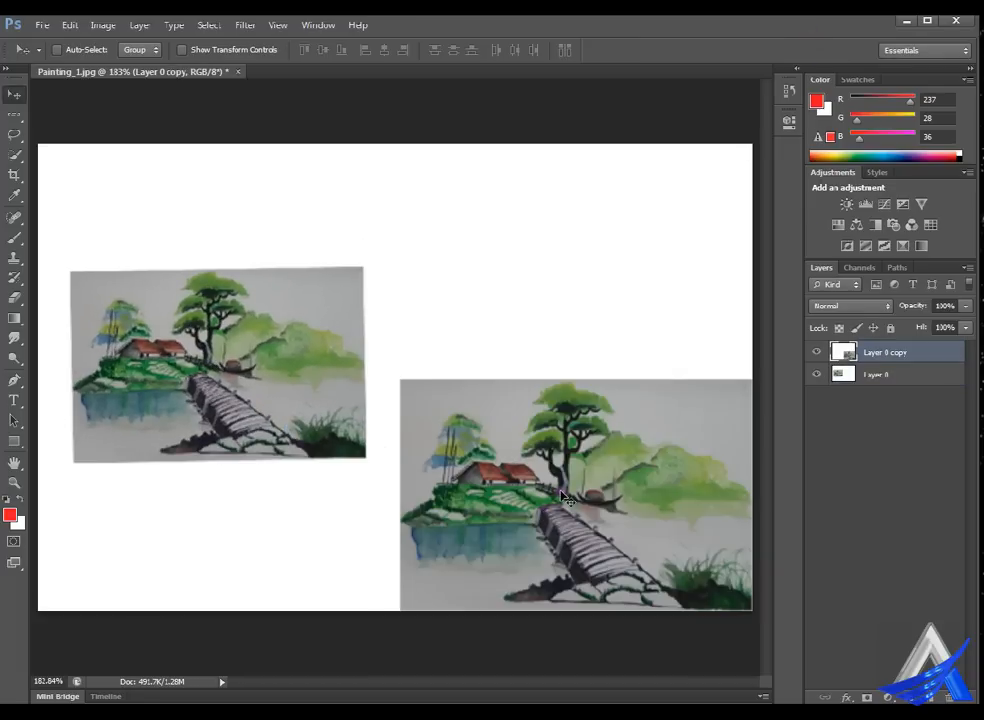
left_click_drag(564, 494, 571, 391)
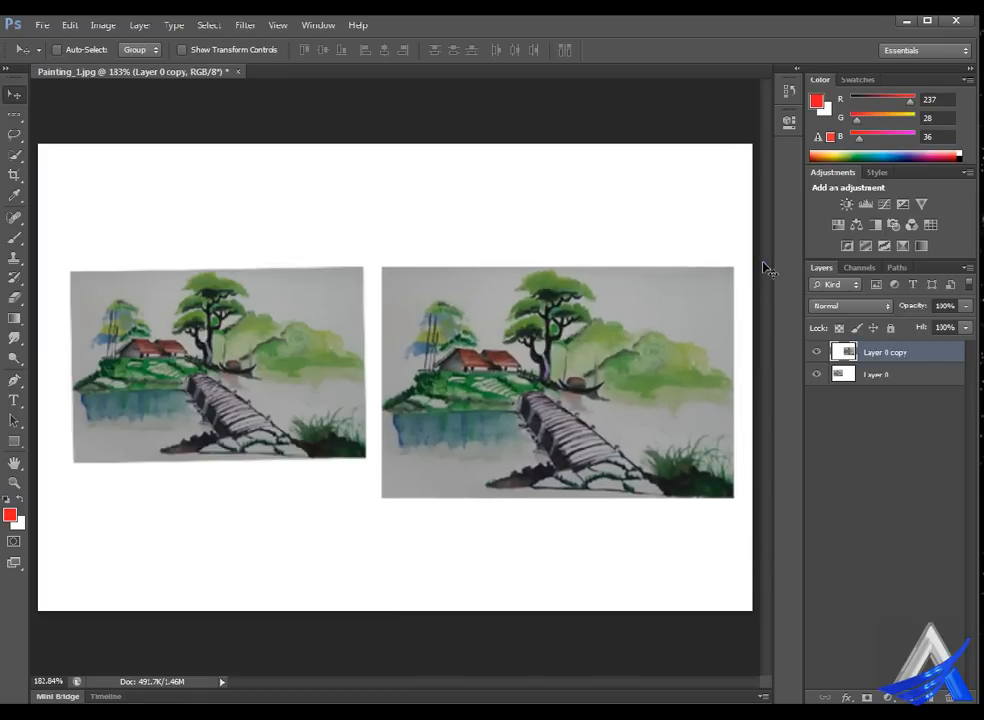
key("ctrl+t")
left_click_drag(764, 266, 703, 312)
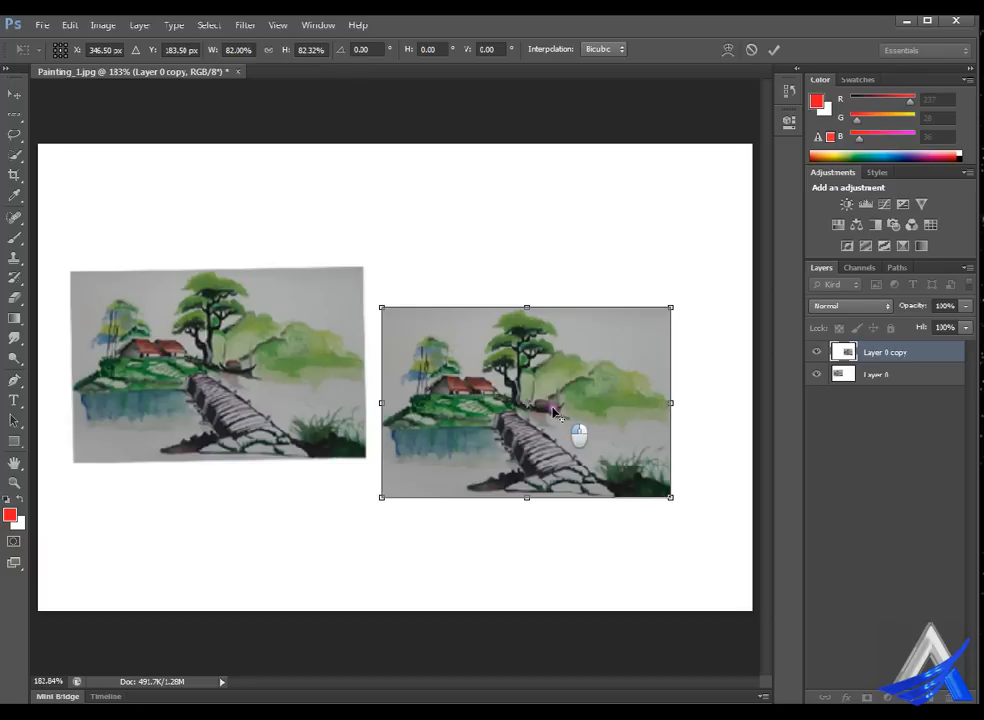
left_click(588, 371)
left_click_drag(589, 393, 605, 357)
left_click(773, 49)
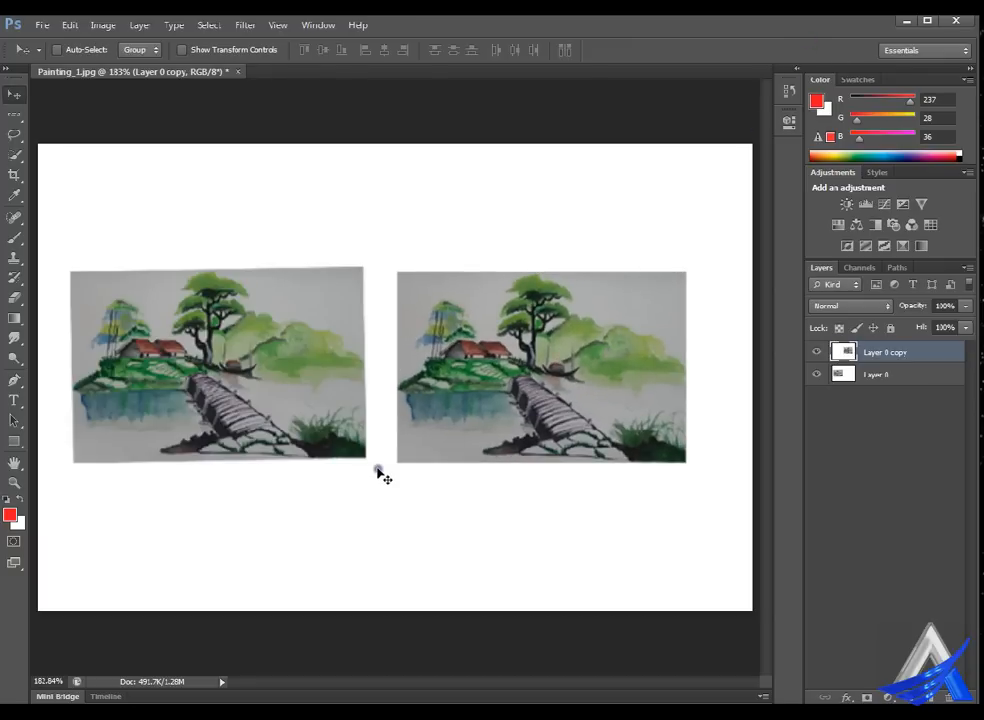
Select Layer 0 copy and Layer 0 together and convert them into a single Smart Object.
mouse_move(752, 284)
left_mouse_down()
mouse_move(713, 347)
mouse_move(690, 340)
mouse_move(755, 282)
left_mouse_up()
left_click(921, 376, "shift")
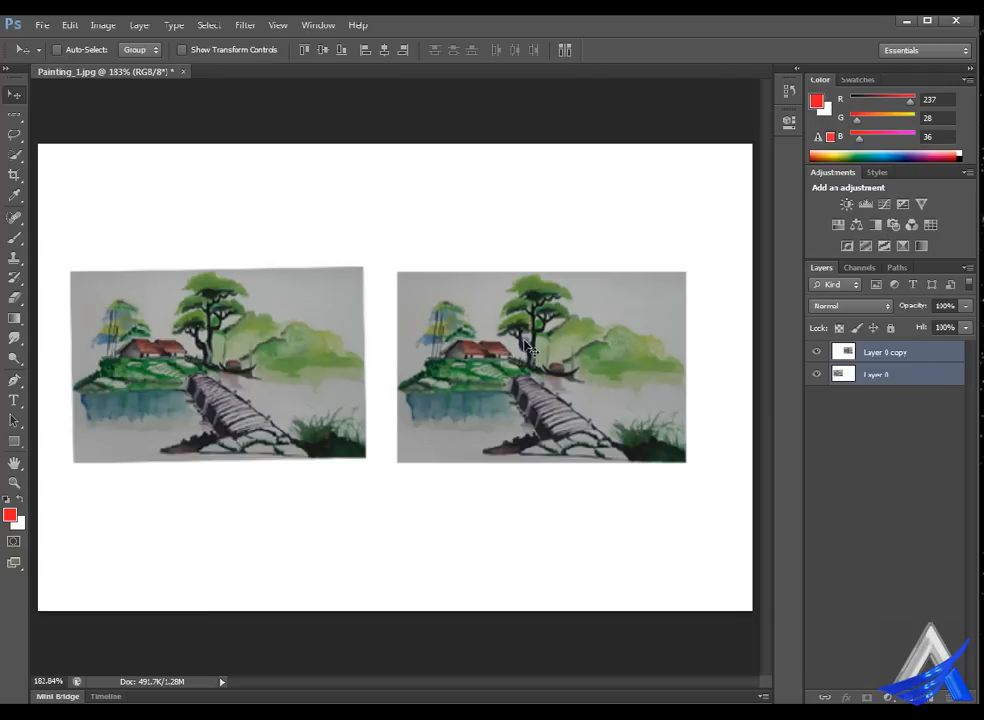
left_click(142, 24)
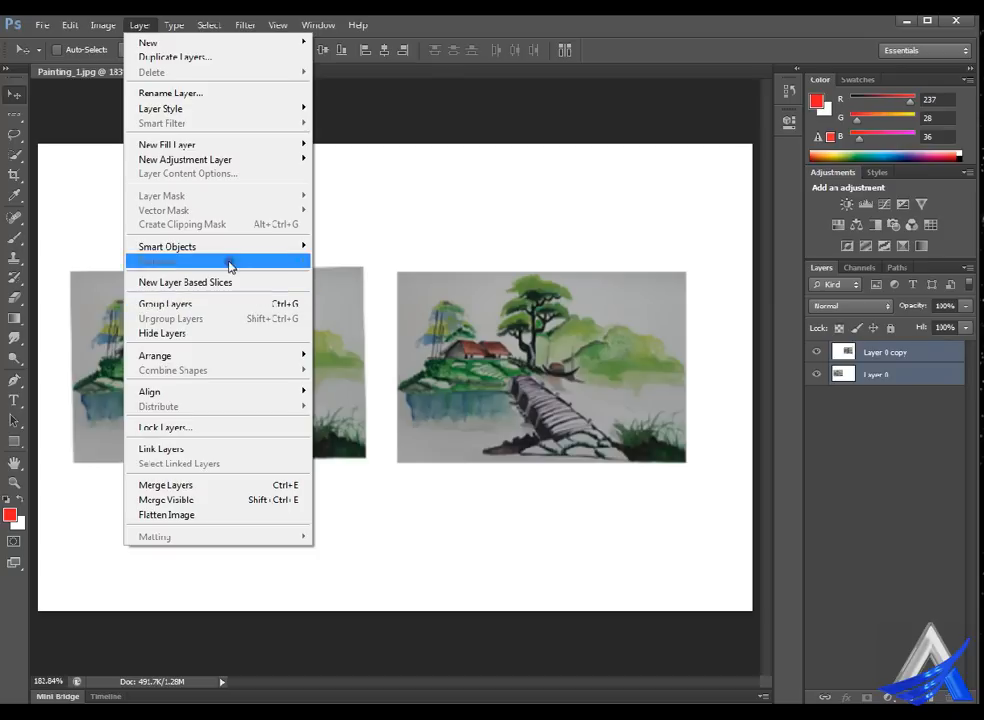
mouse_move(241, 247)
left_click(352, 246)
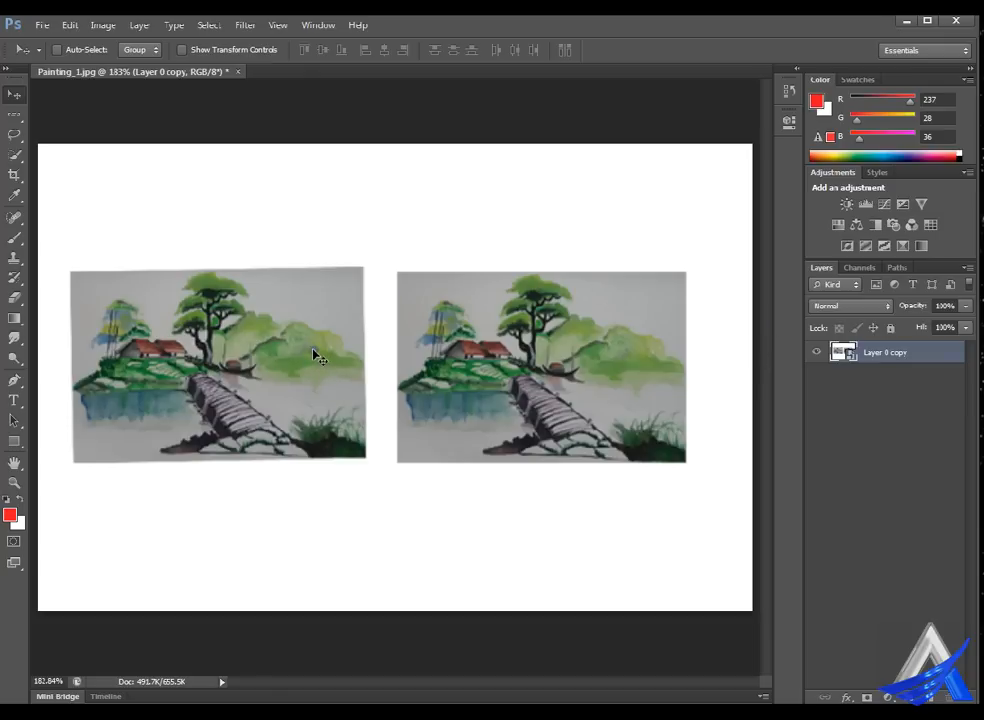
Stretch the combined Smart Object to about 123% height, switch to Skew, shift it slightly down and right, and apply the transform.
key("ctrl+t")
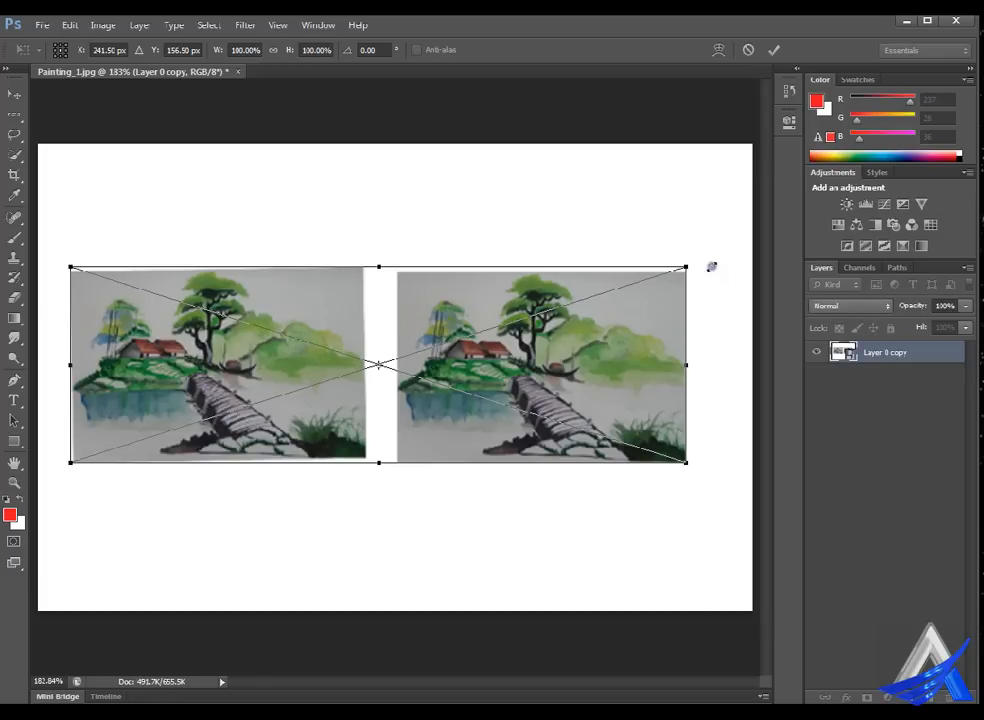
left_click_drag(721, 261, 713, 218)
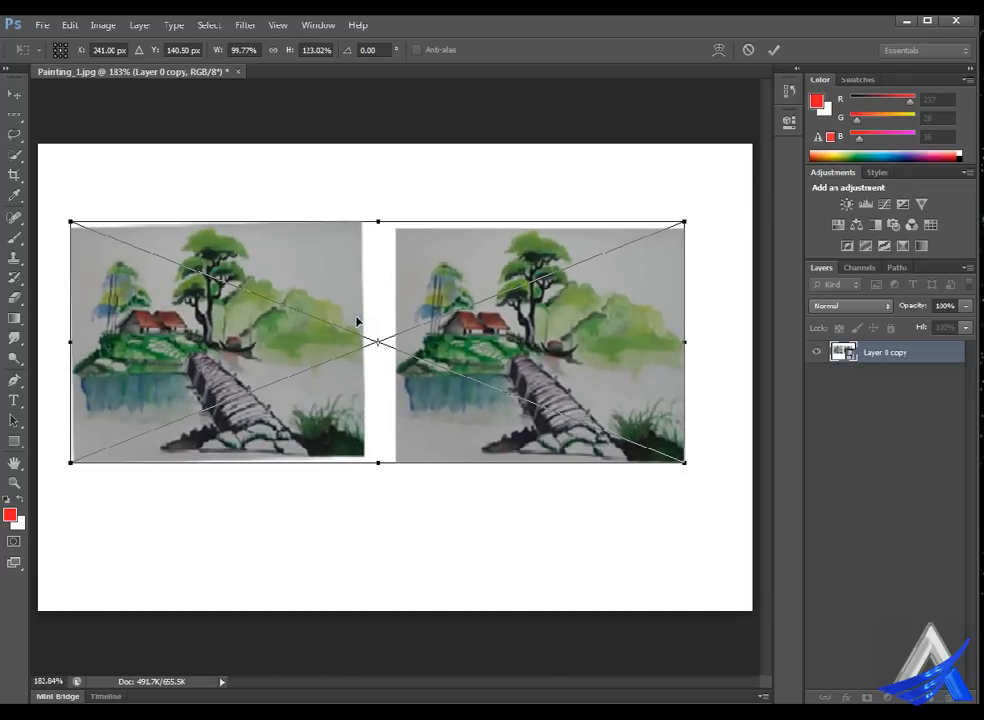
left_click(103, 24)
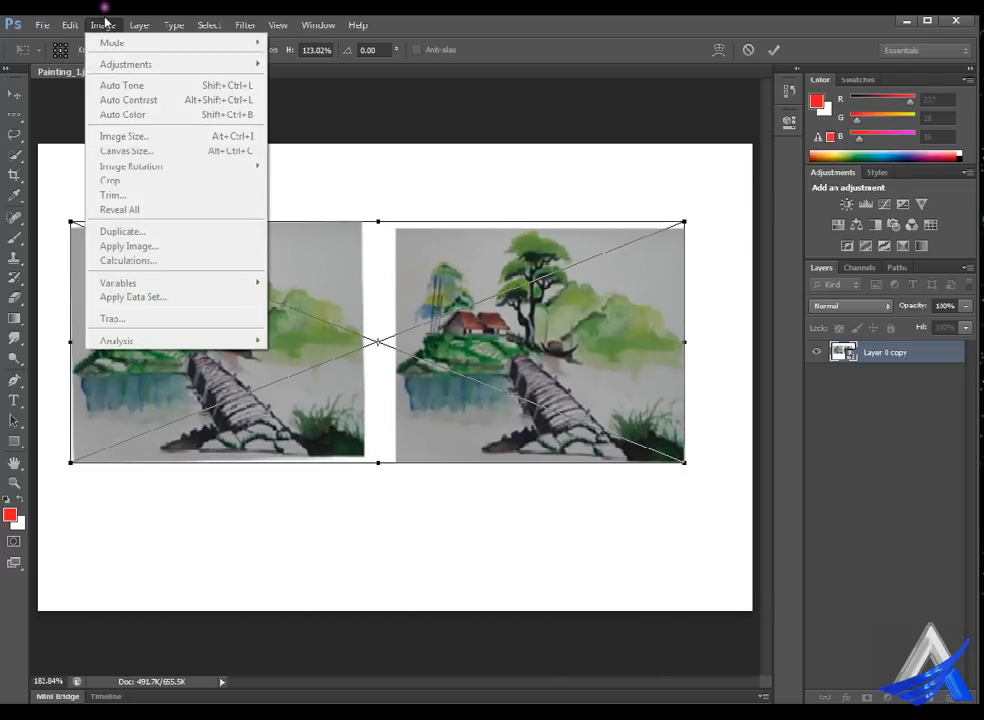
mouse_move(79, 22)
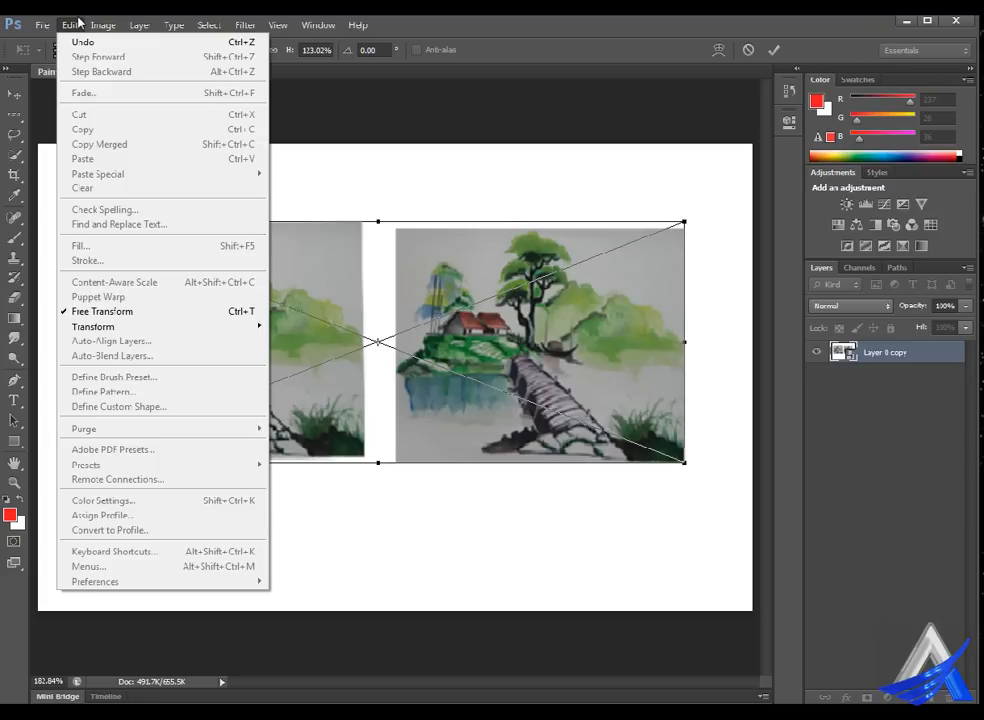
mouse_move(138, 326)
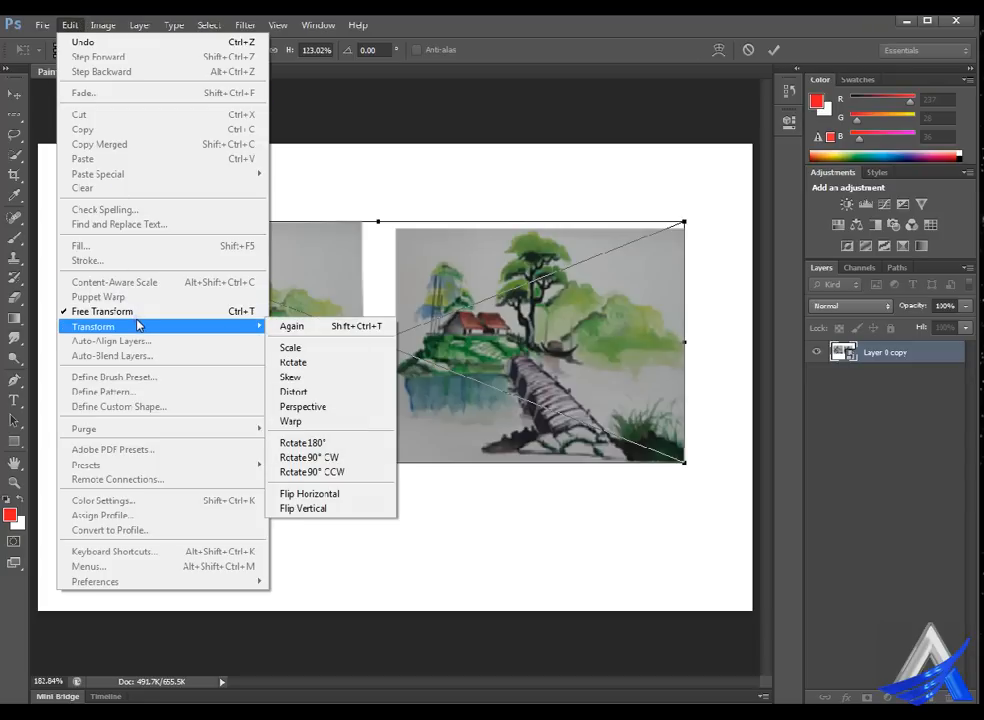
left_click(343, 386)
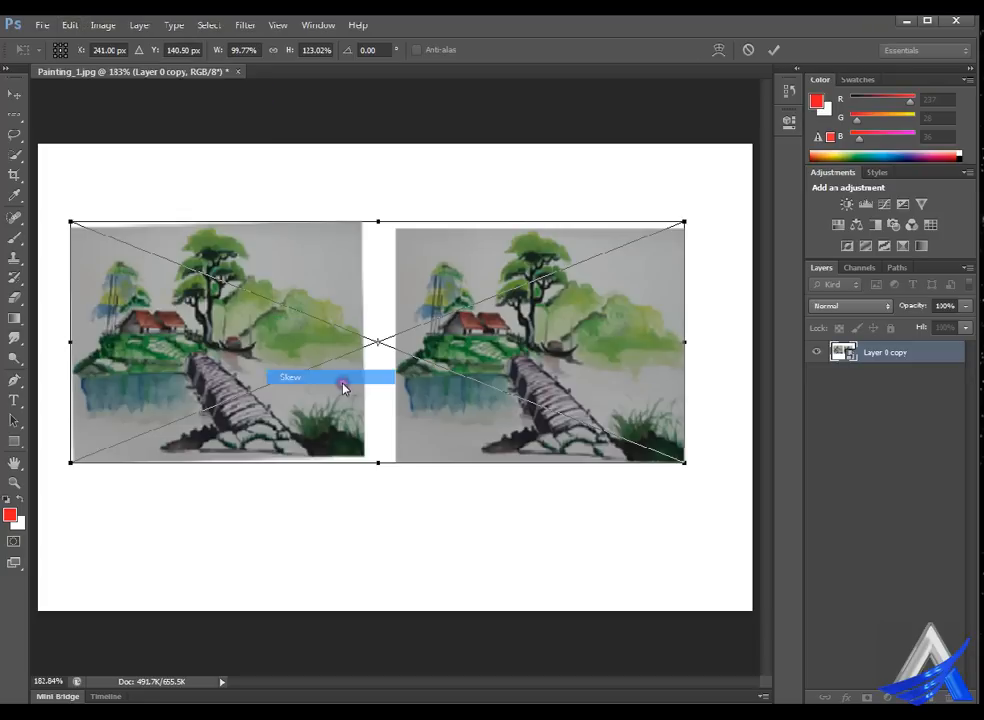
left_click_drag(494, 378, 577, 378)
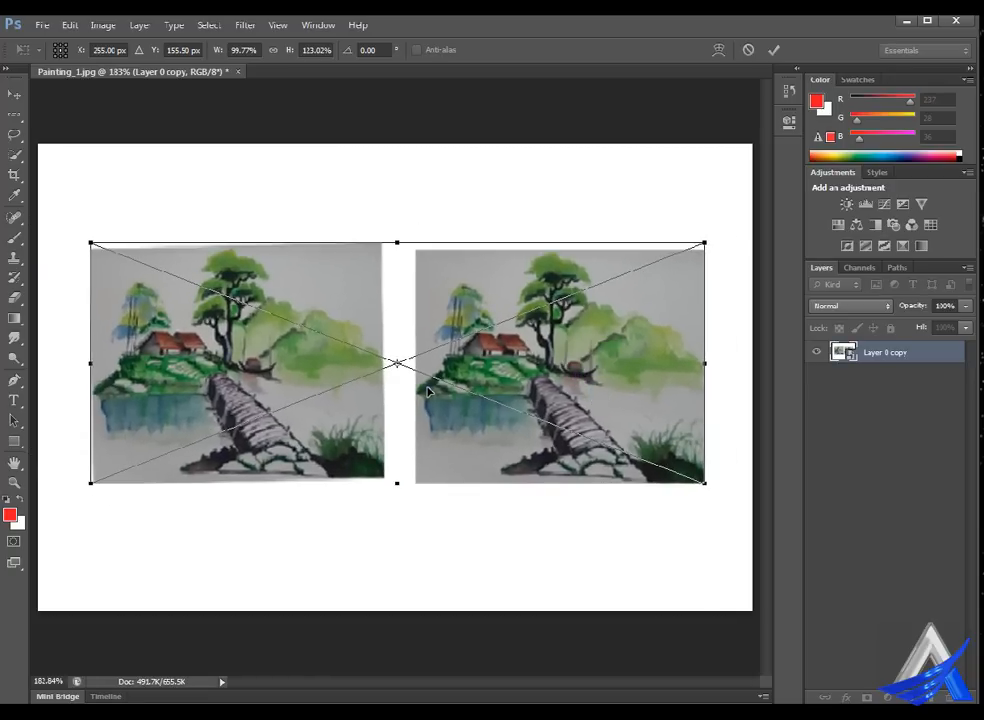
left_click(773, 49)
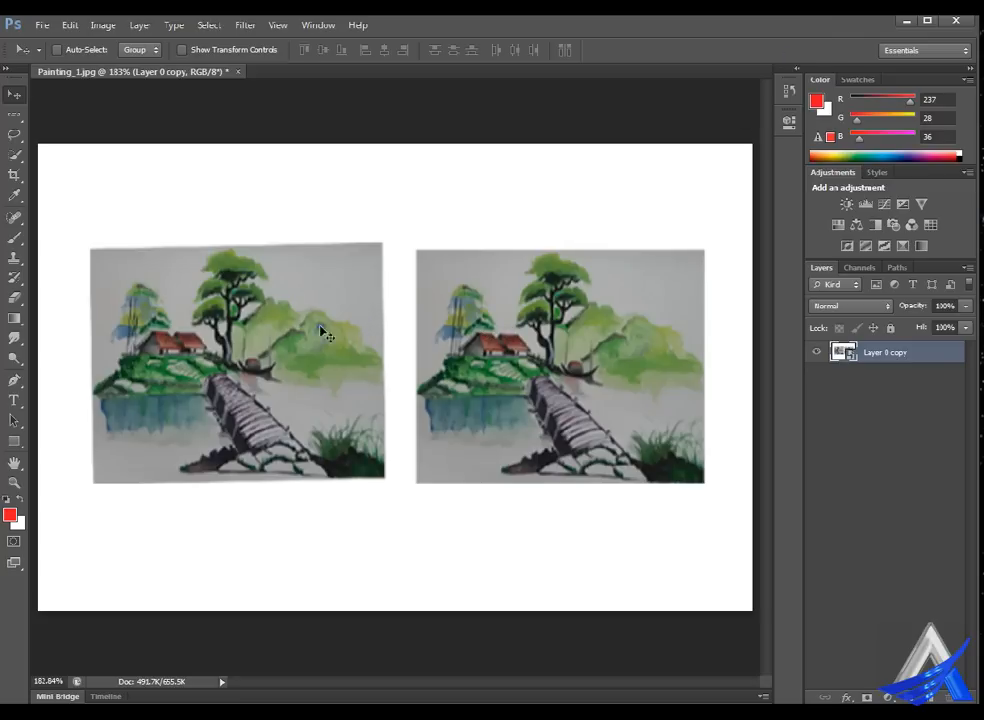
Skew the combined Smart Object so its upper-right corner leans well to the left, after nudging it slightly up and right, and apply.
left_click(70, 24)
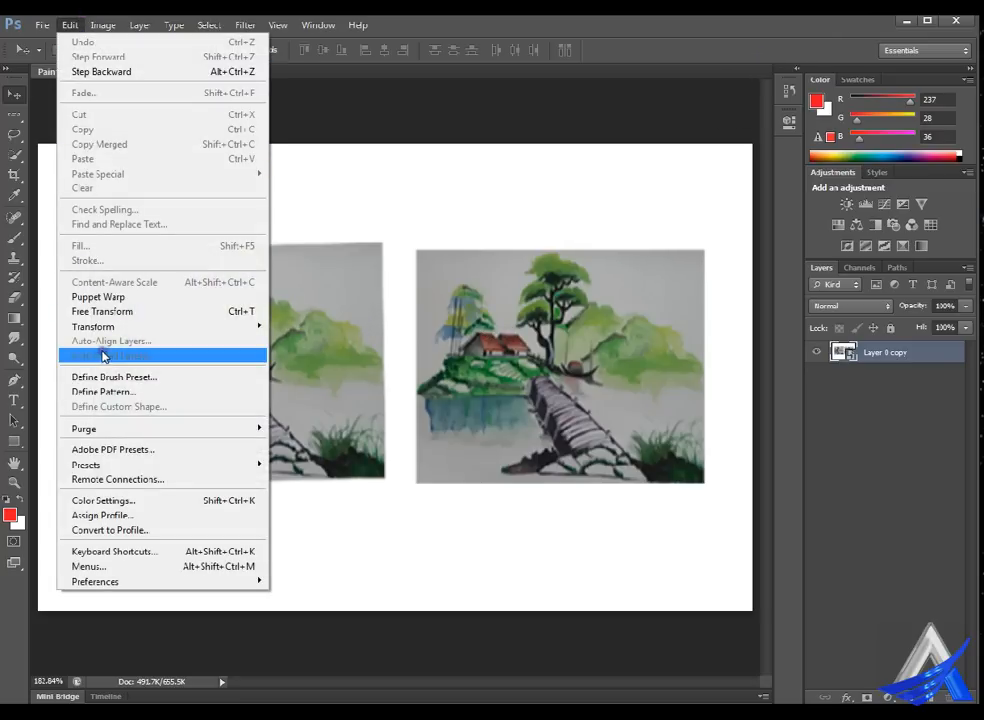
mouse_move(157, 331)
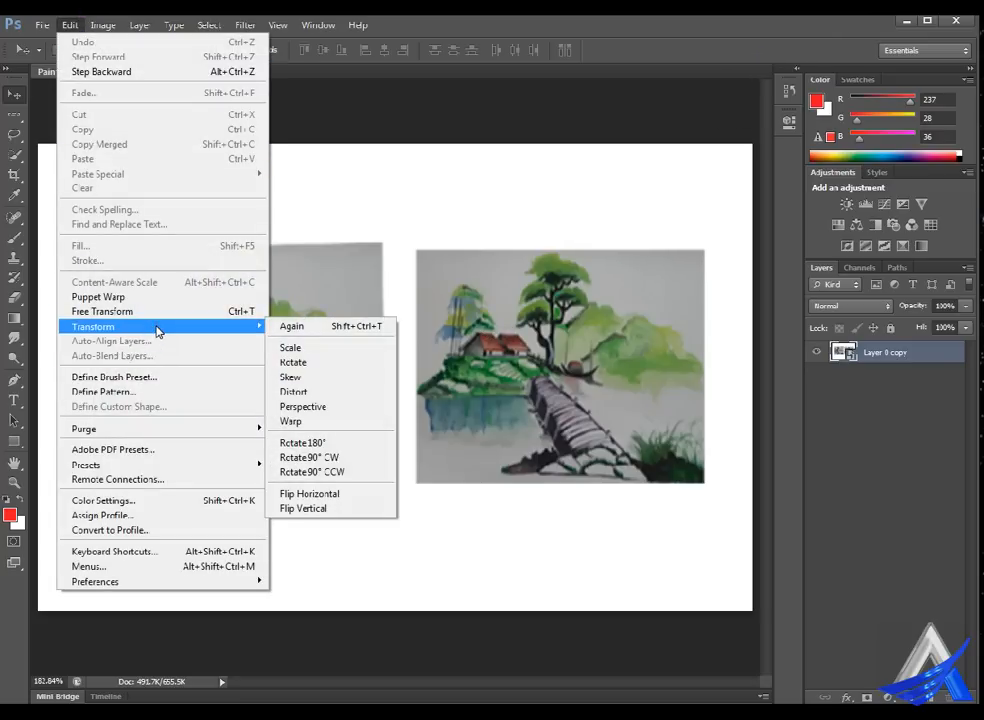
left_click(362, 377)
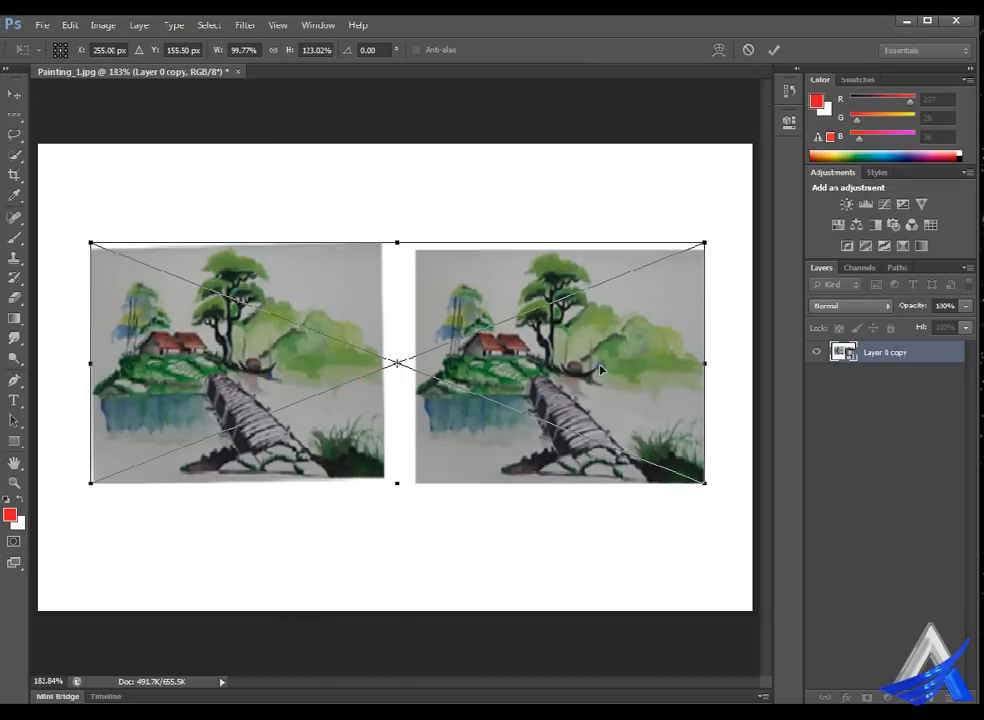
mouse_move(598, 367)
left_mouse_down()
mouse_move(565, 380)
mouse_move(613, 358)
left_mouse_up()
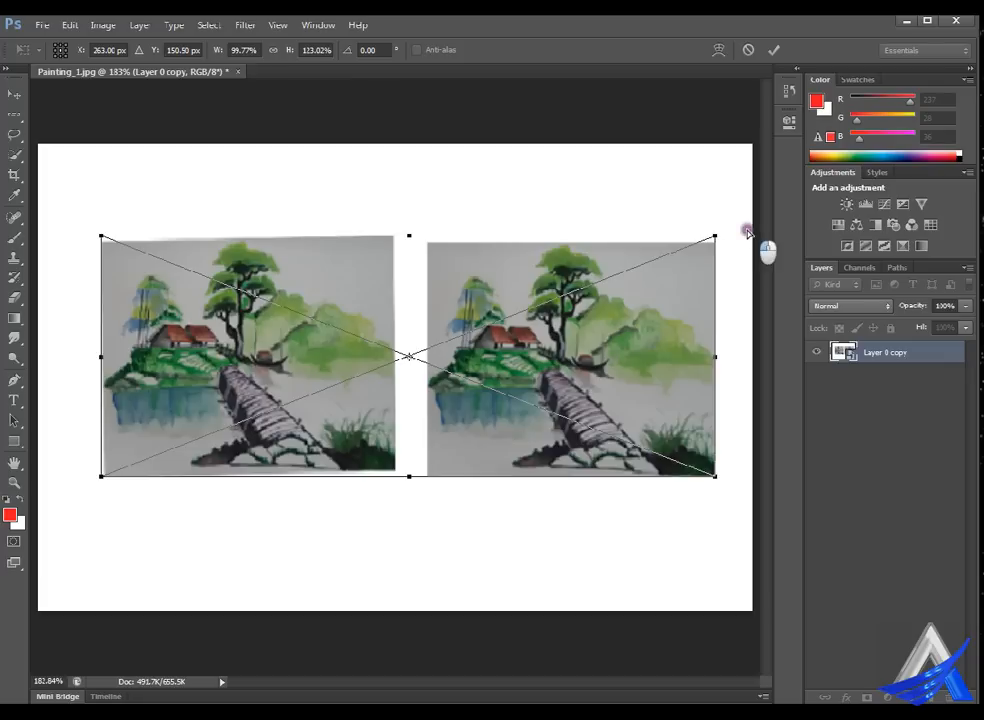
left_click_drag(747, 228, 602, 340)
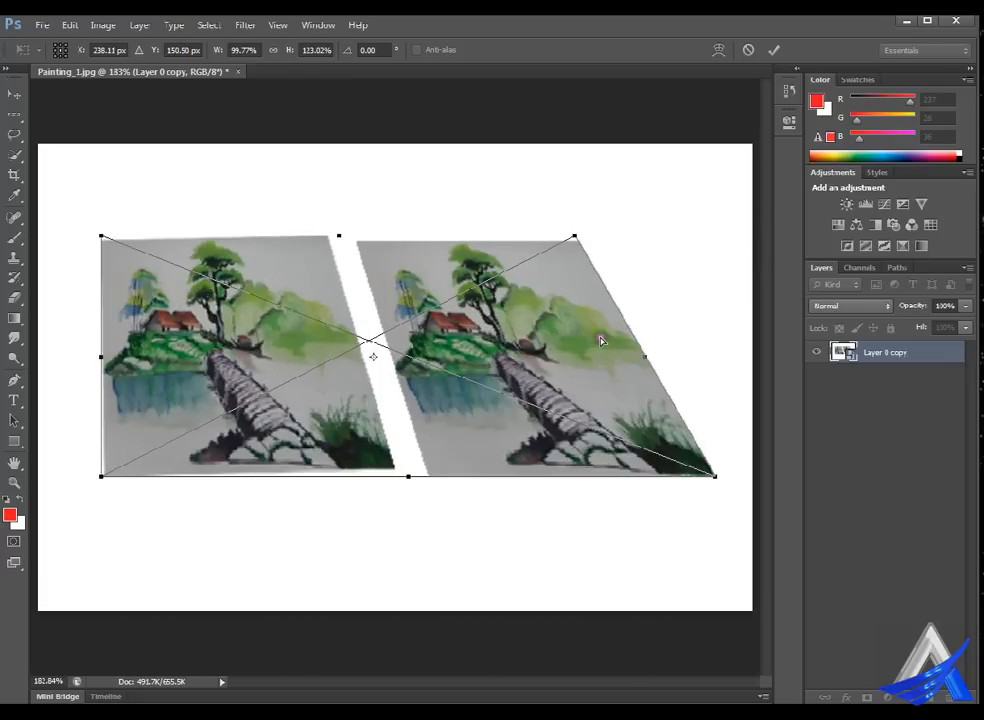
left_click(773, 49)
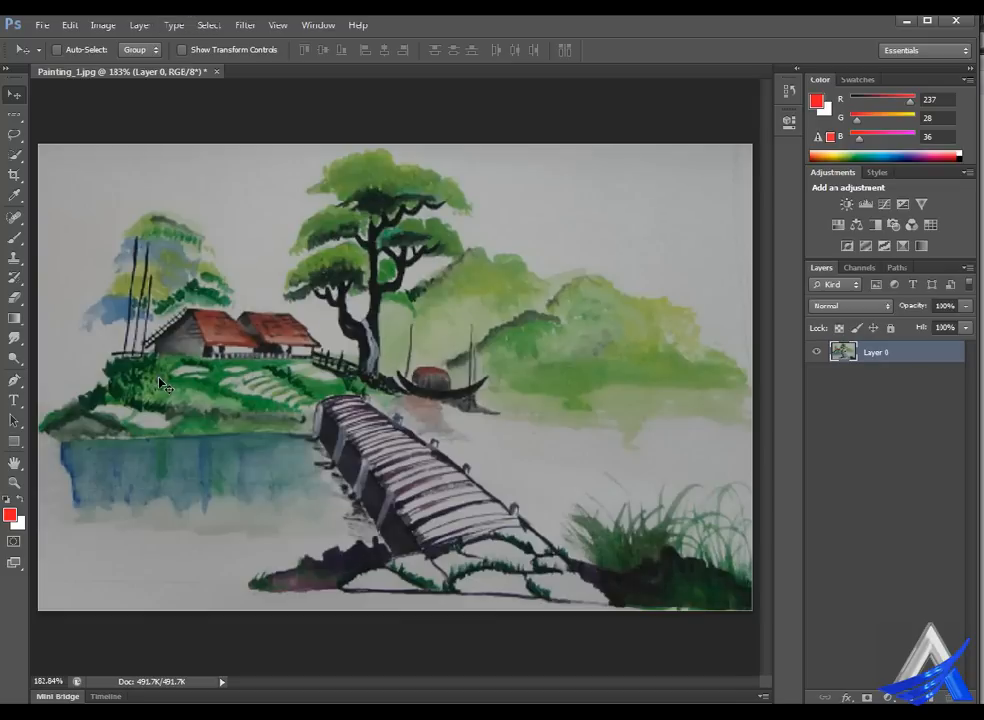
Try narrowing Layer 0 from its left edge to about 62% width with Free Transform, undo the scaling and close the transform.
key("ctrl+t")
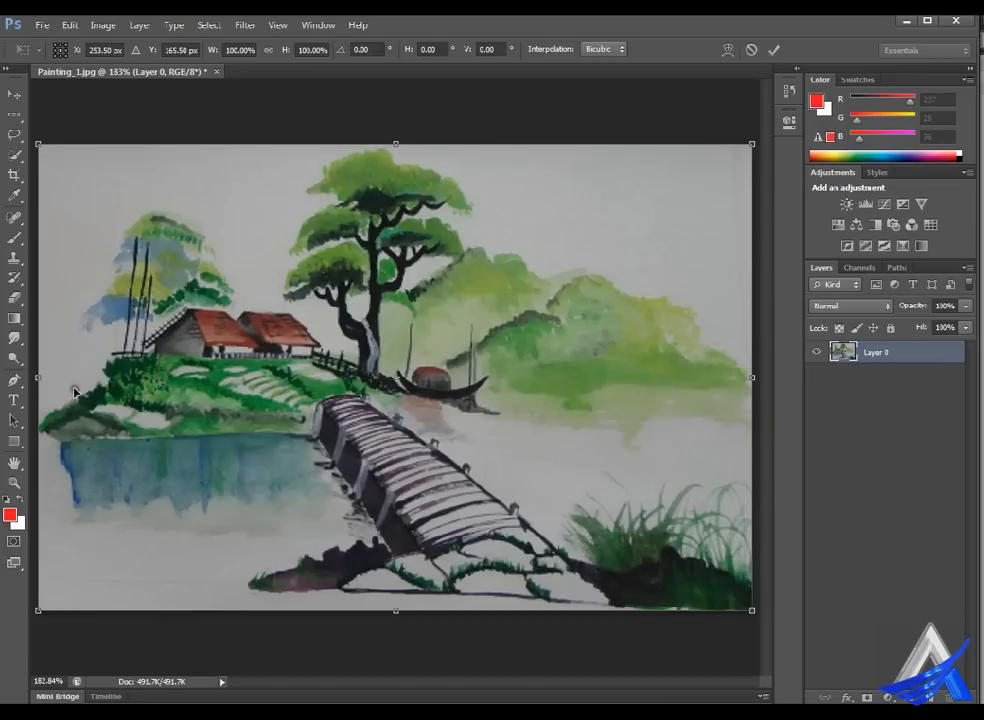
left_click_drag(47, 385, 326, 392)
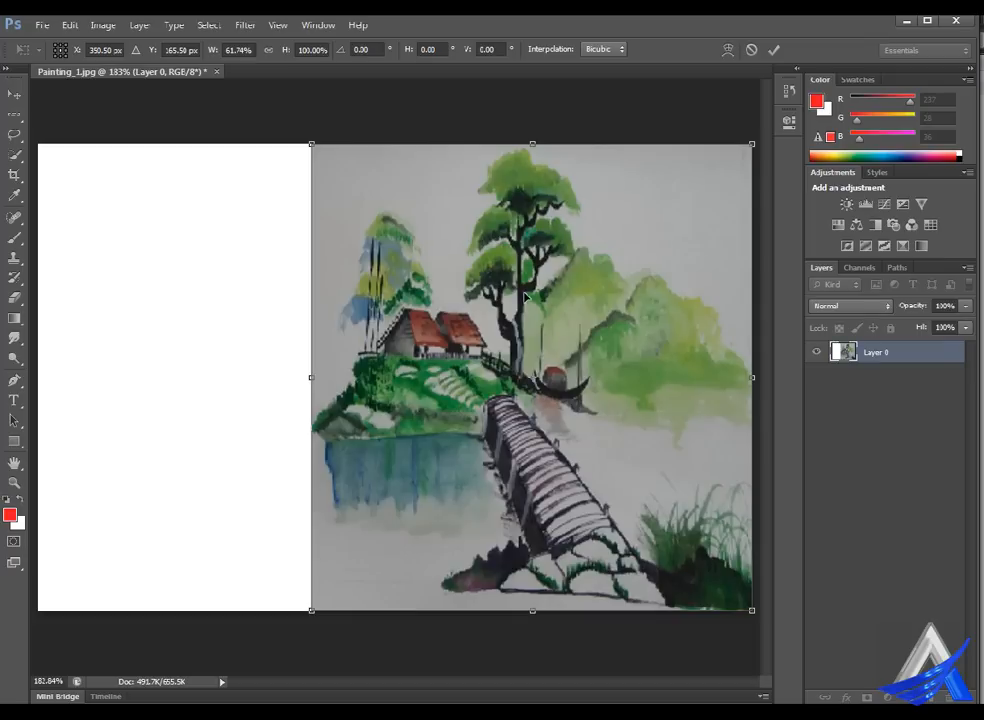
key("ctrl+z")
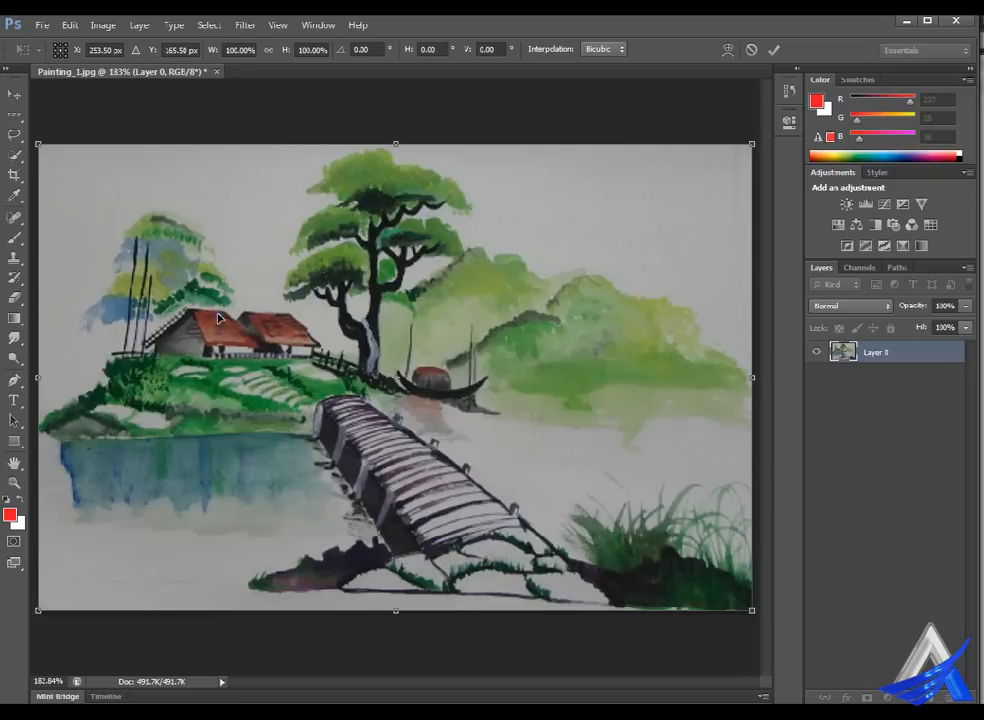
left_click(104, 24)
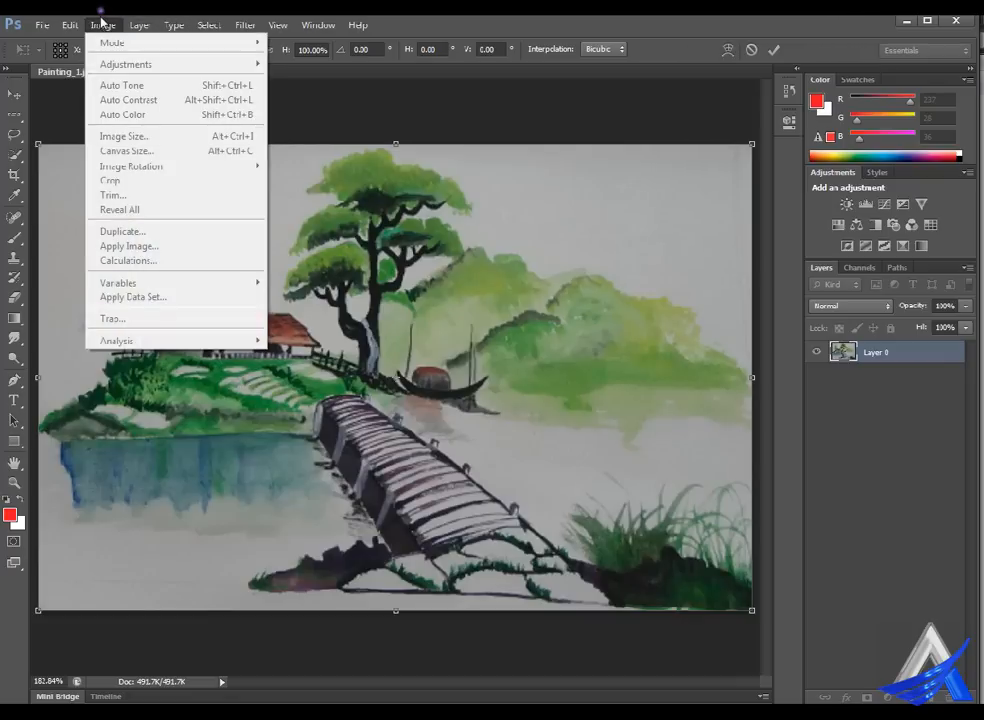
mouse_move(80, 22)
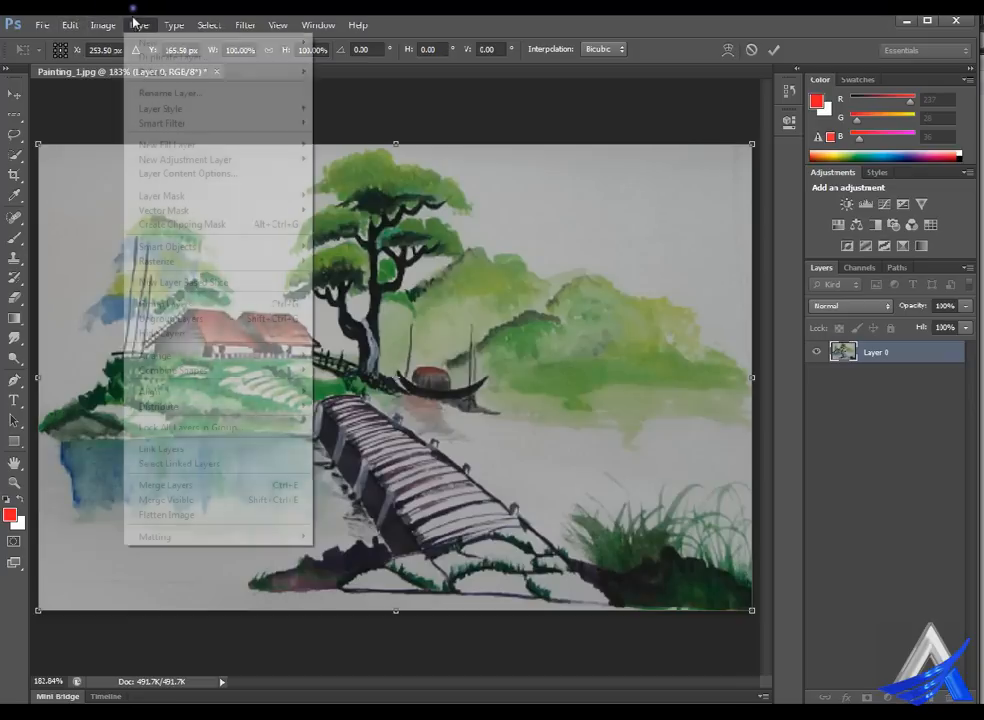
mouse_move(172, 22)
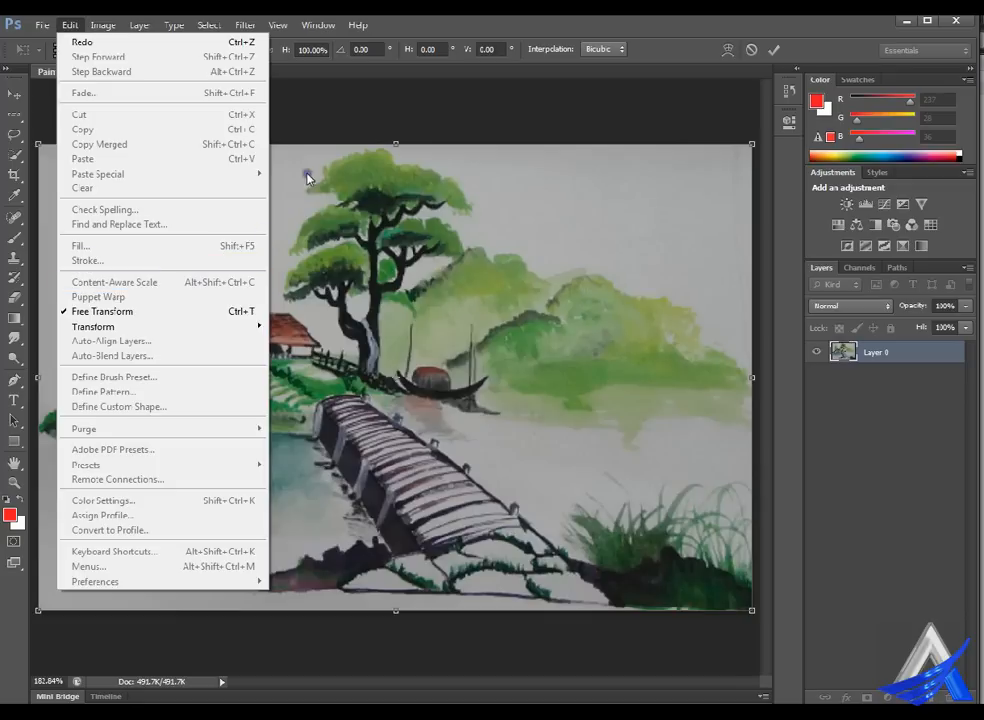
left_click(336, 103)
left_click(773, 49)
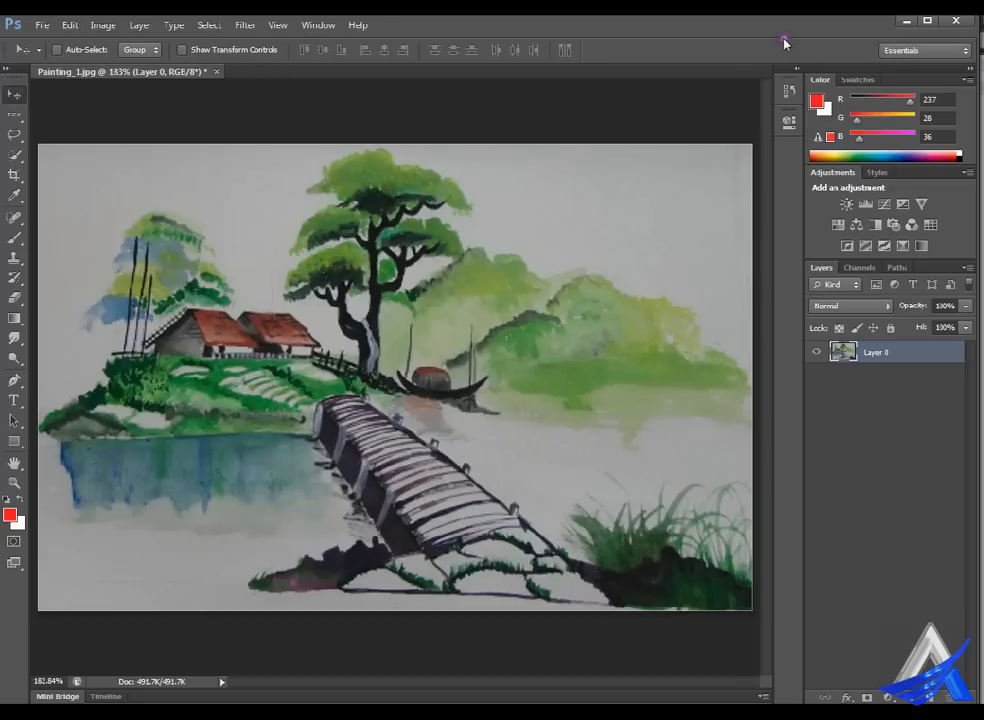
Narrow Layer 0 from its left edge in two stages with Content-Aware Scale, to about 90% and about 78% width.
left_click(70, 25)
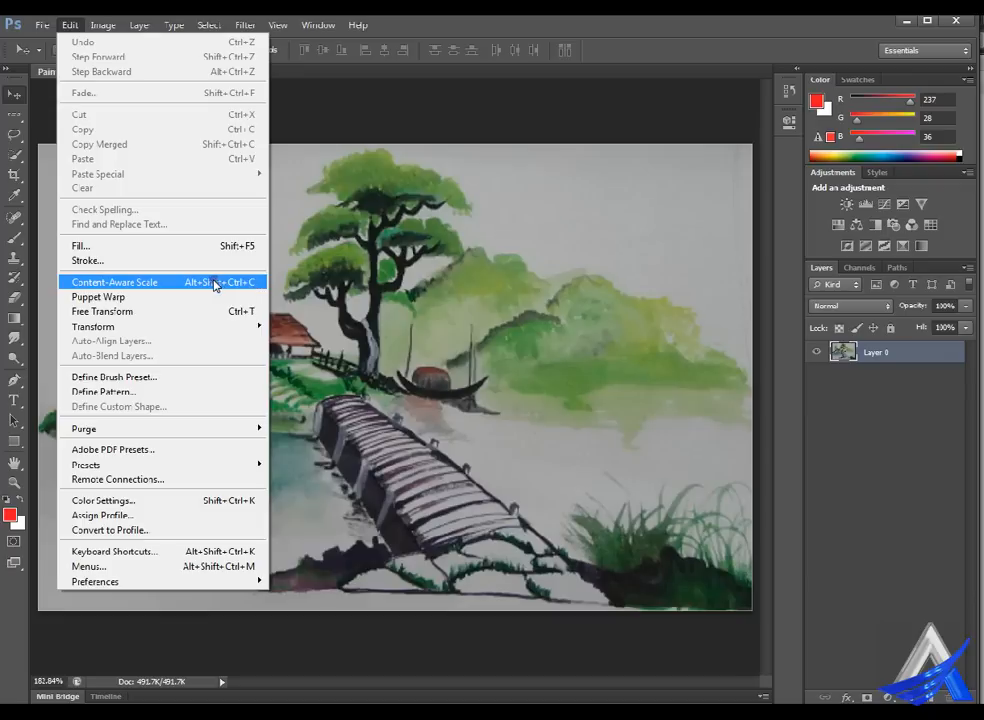
left_click(215, 284)
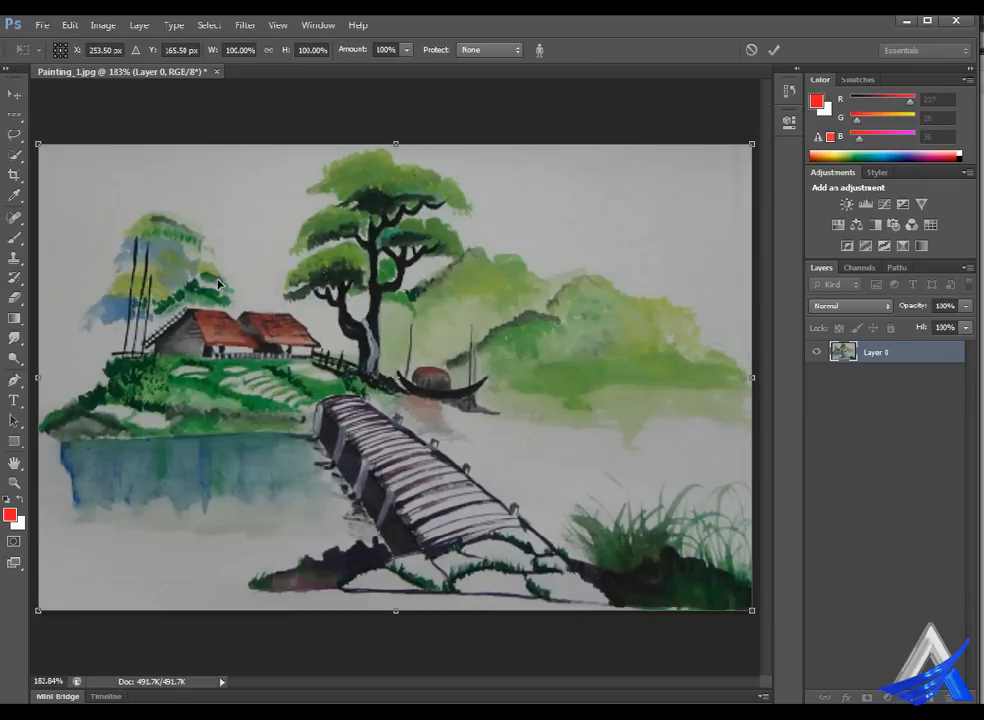
left_click_drag(40, 378, 109, 381)
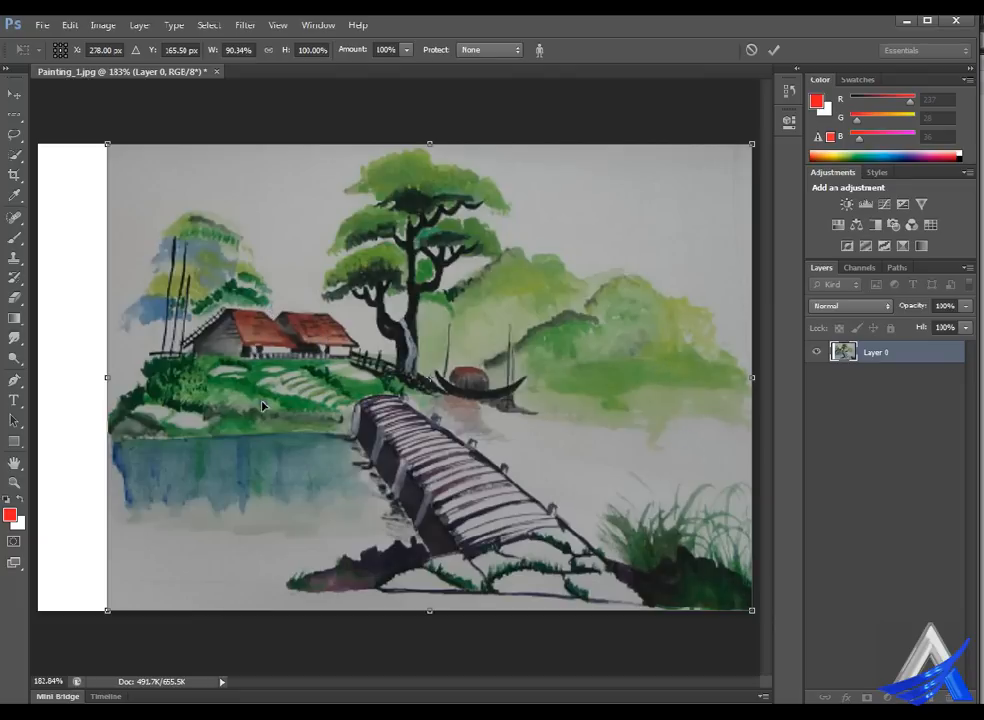
left_click_drag(110, 379, 208, 386)
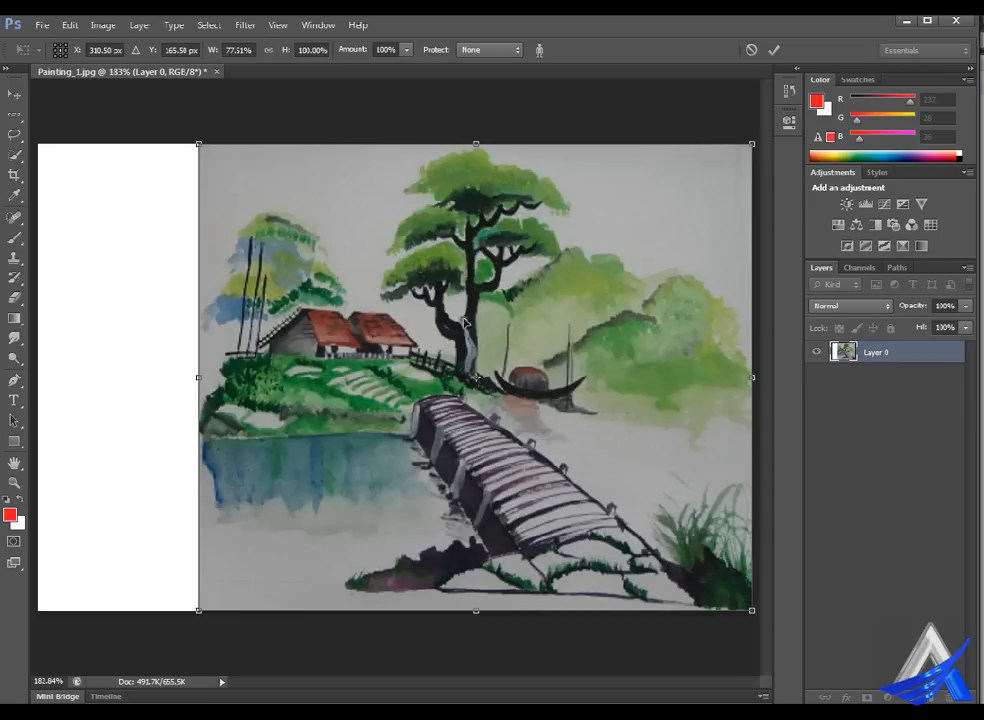
Lower the Content-Aware Scale Amount to 0%, return it to 100%, and stretch Layer 0's left edge back to 100% width.
left_click(406, 49)
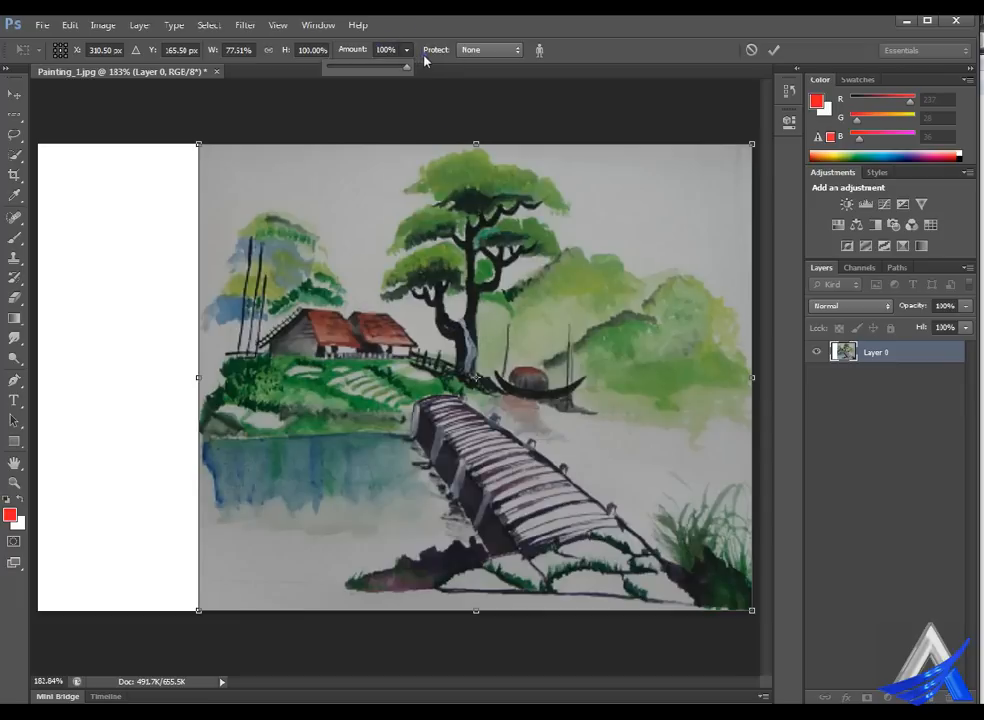
left_click_drag(410, 66, 336, 66)
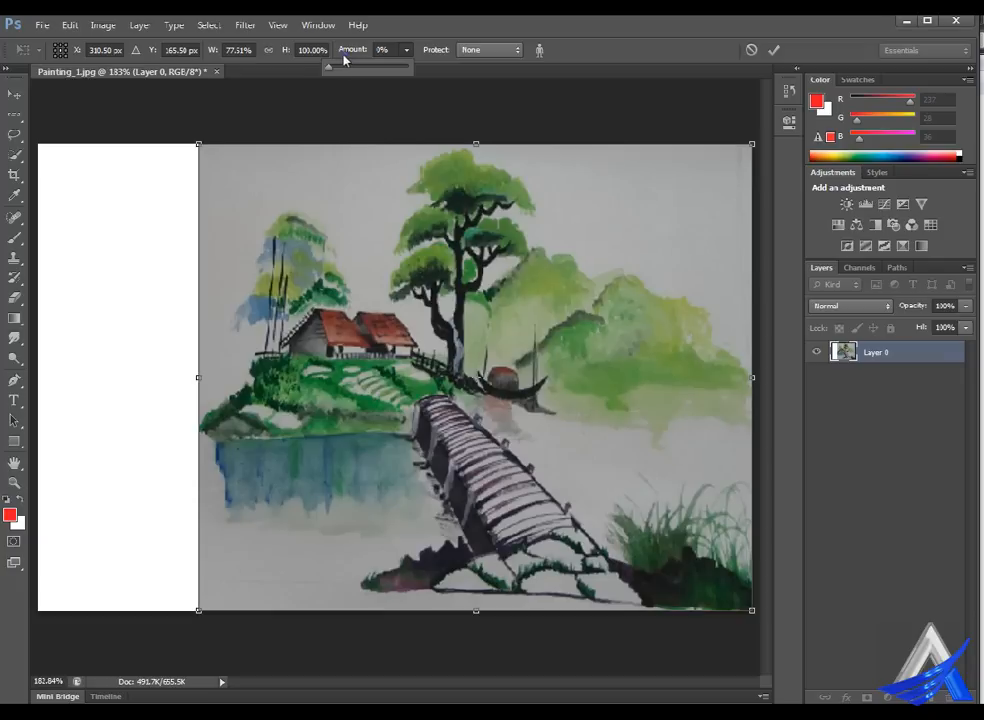
left_click_drag(343, 58, 436, 58)
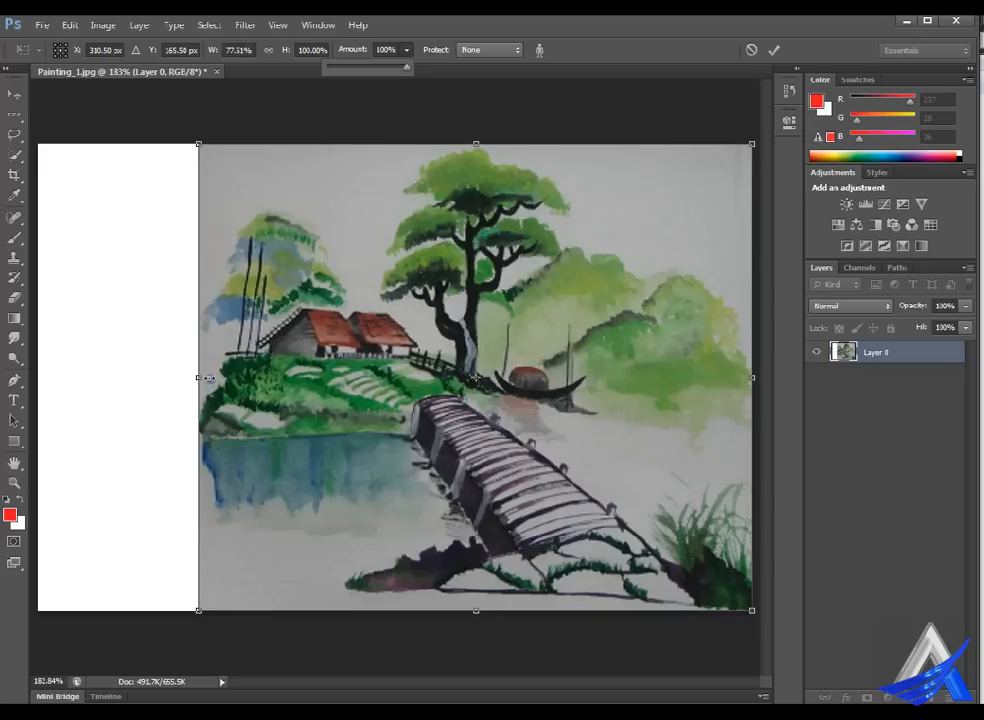
left_click_drag(207, 377, 38, 378)
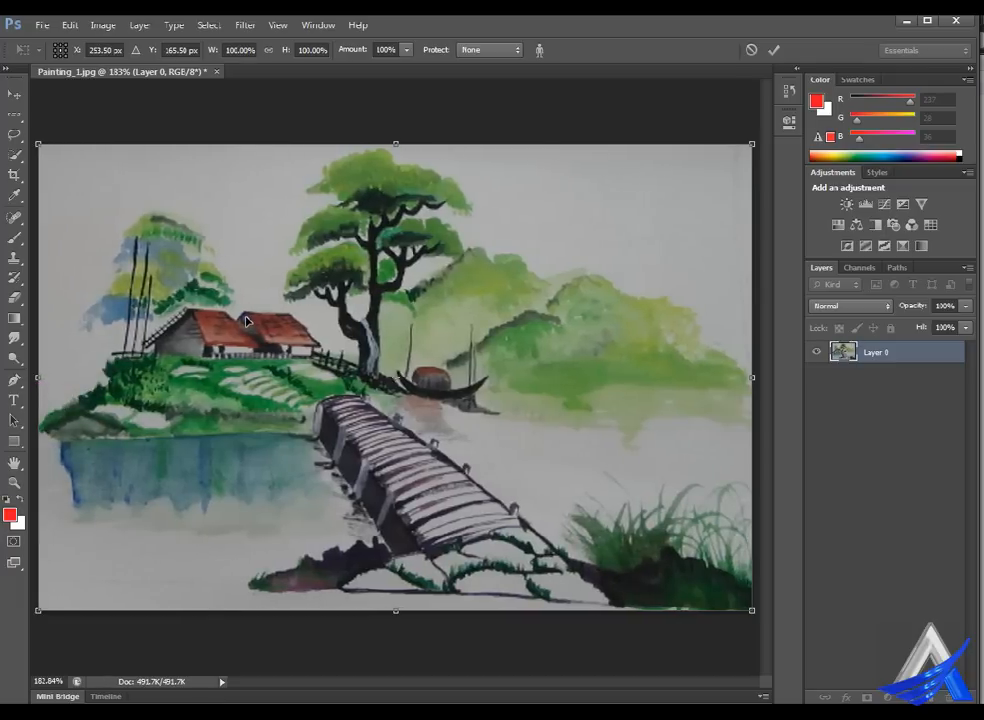